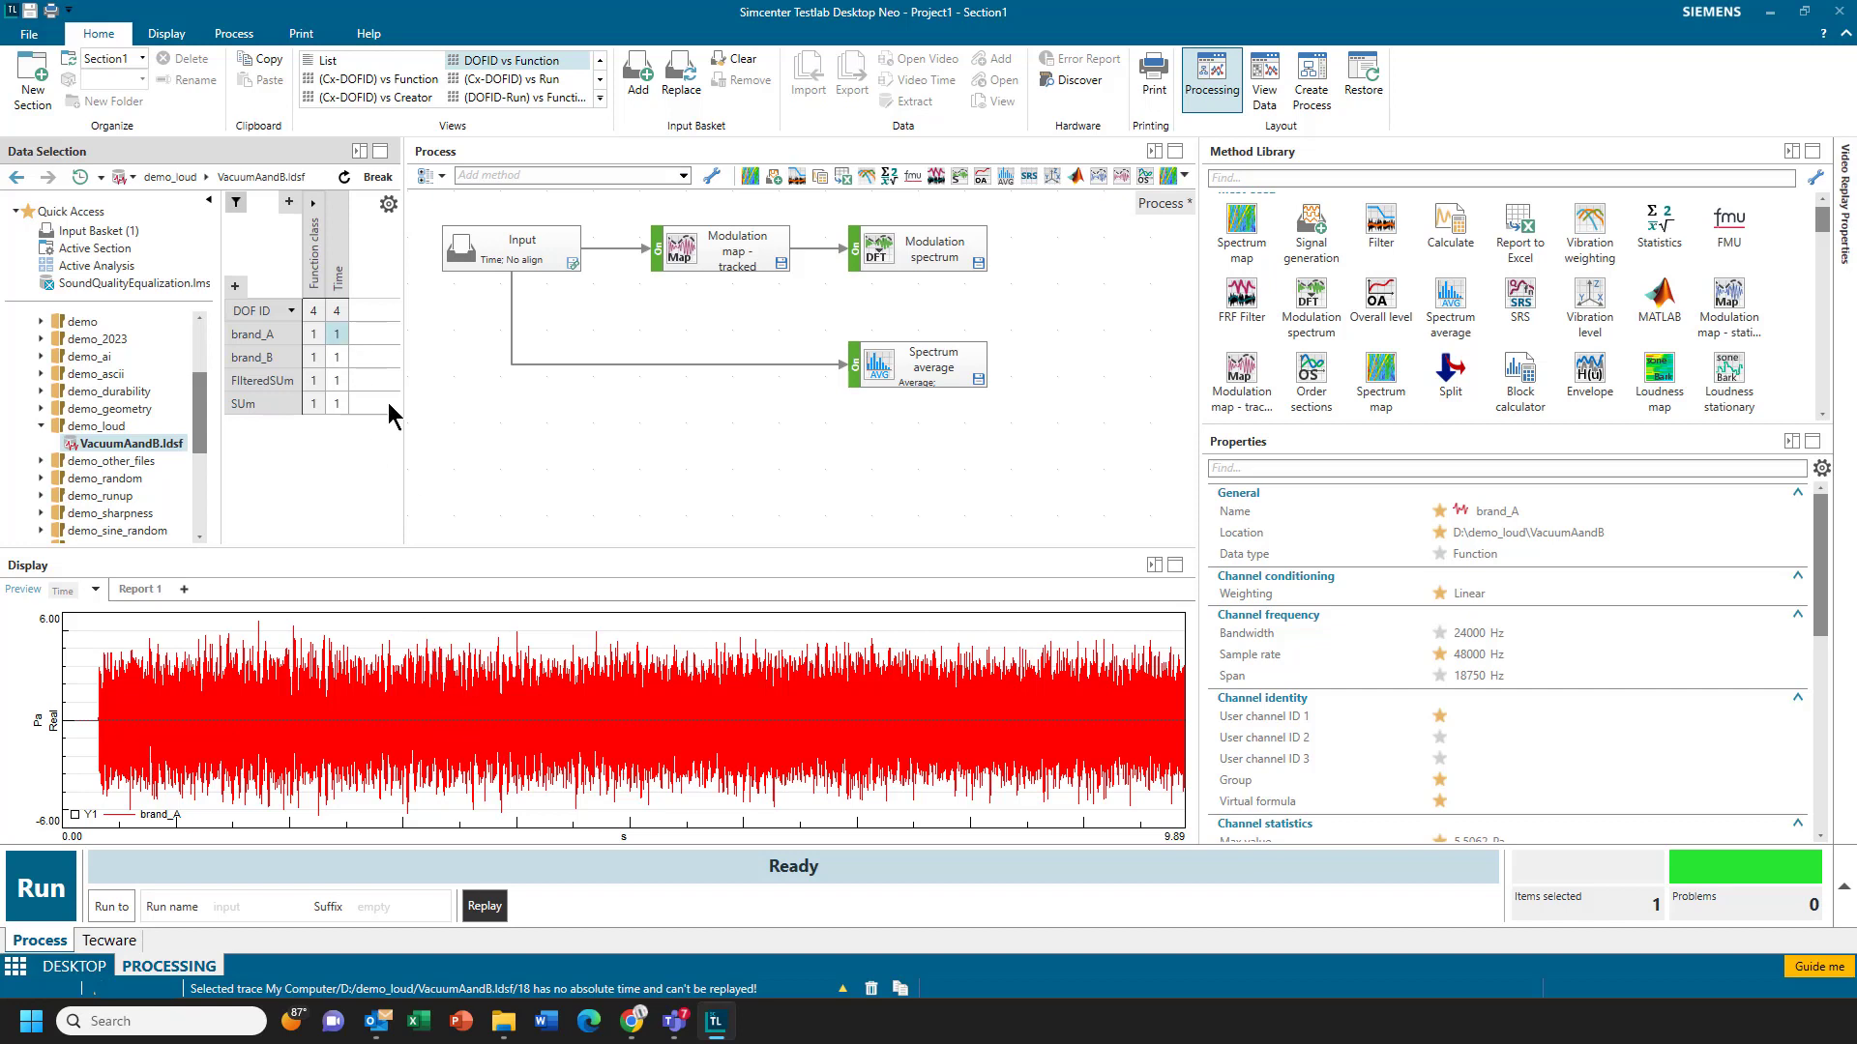
Step: Replace the input basket contents with the brand_A time signal
{"action": "right_click", "coordinate": [339, 334]}
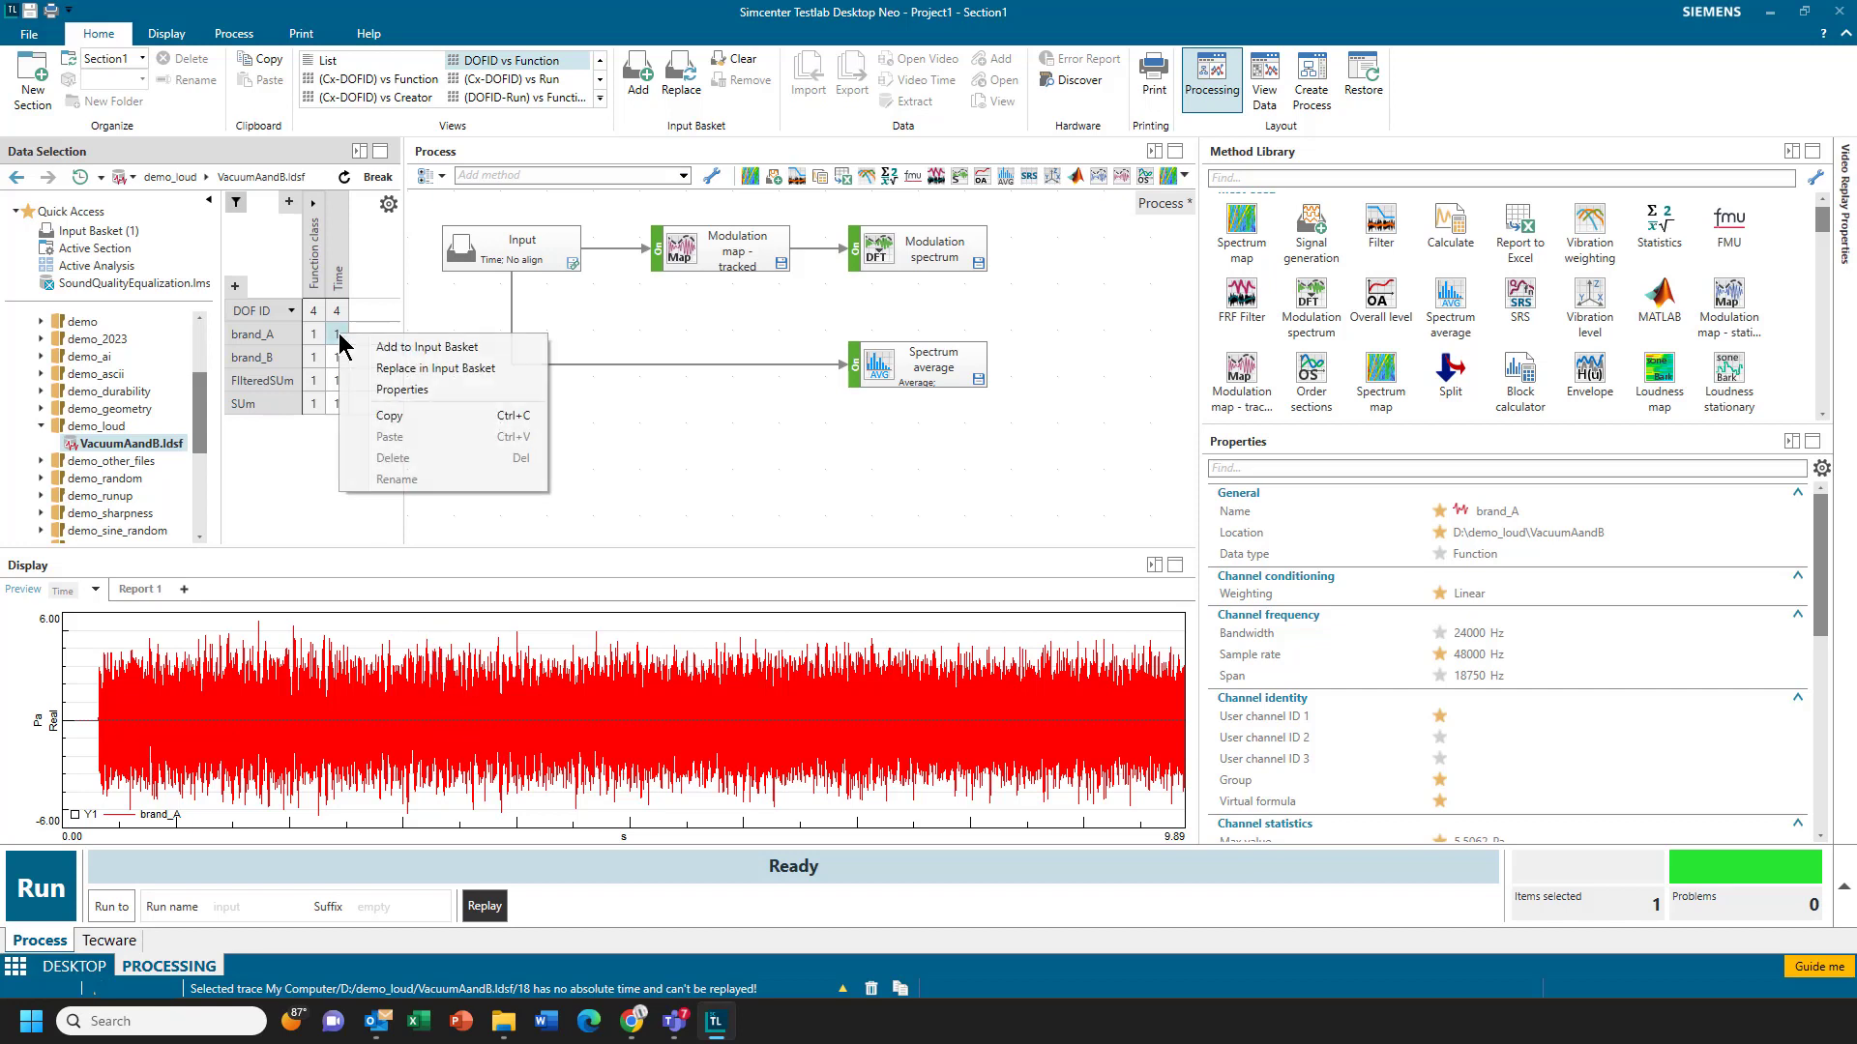
{"action": "left_click", "coordinate": [454, 369]}
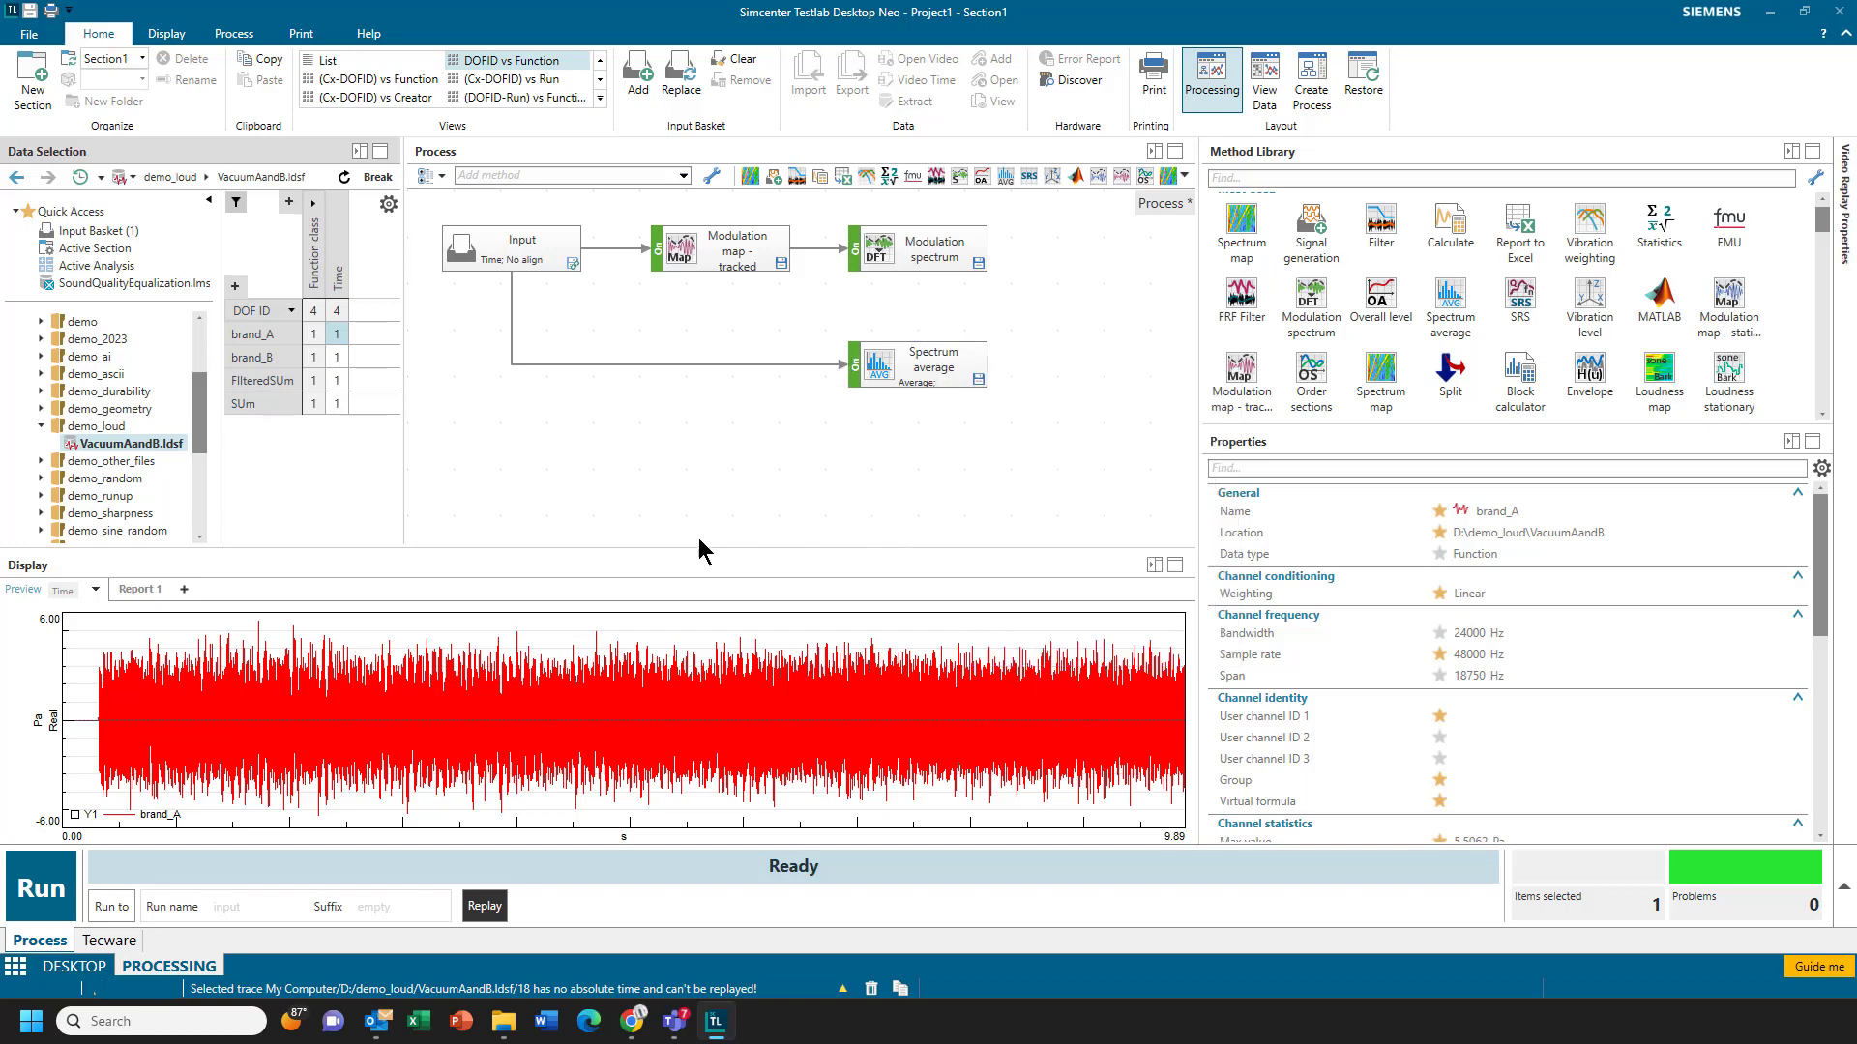
Step: Run brand_A, plot its AutoPower and averaged modulation spectrum, then reject the results
{"action": "left_click", "coordinate": [56, 894]}
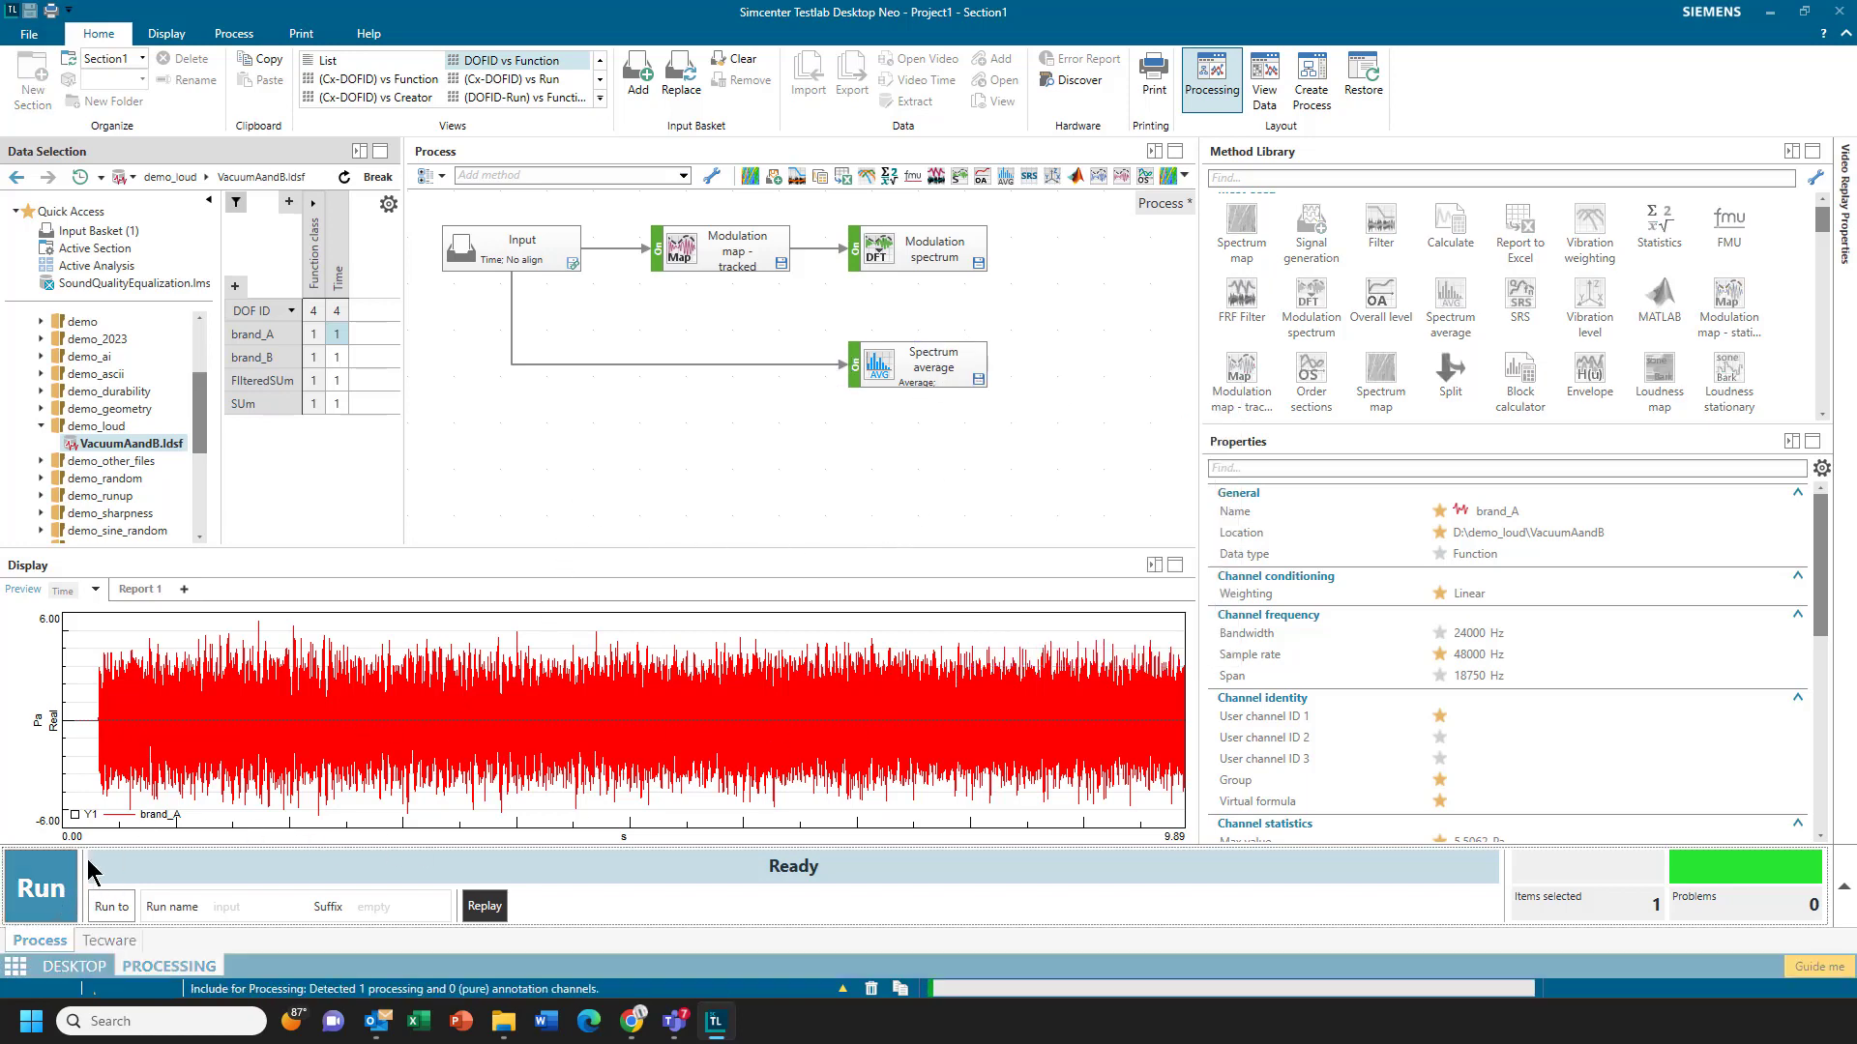
{"action": "left_click", "coordinate": [132, 269]}
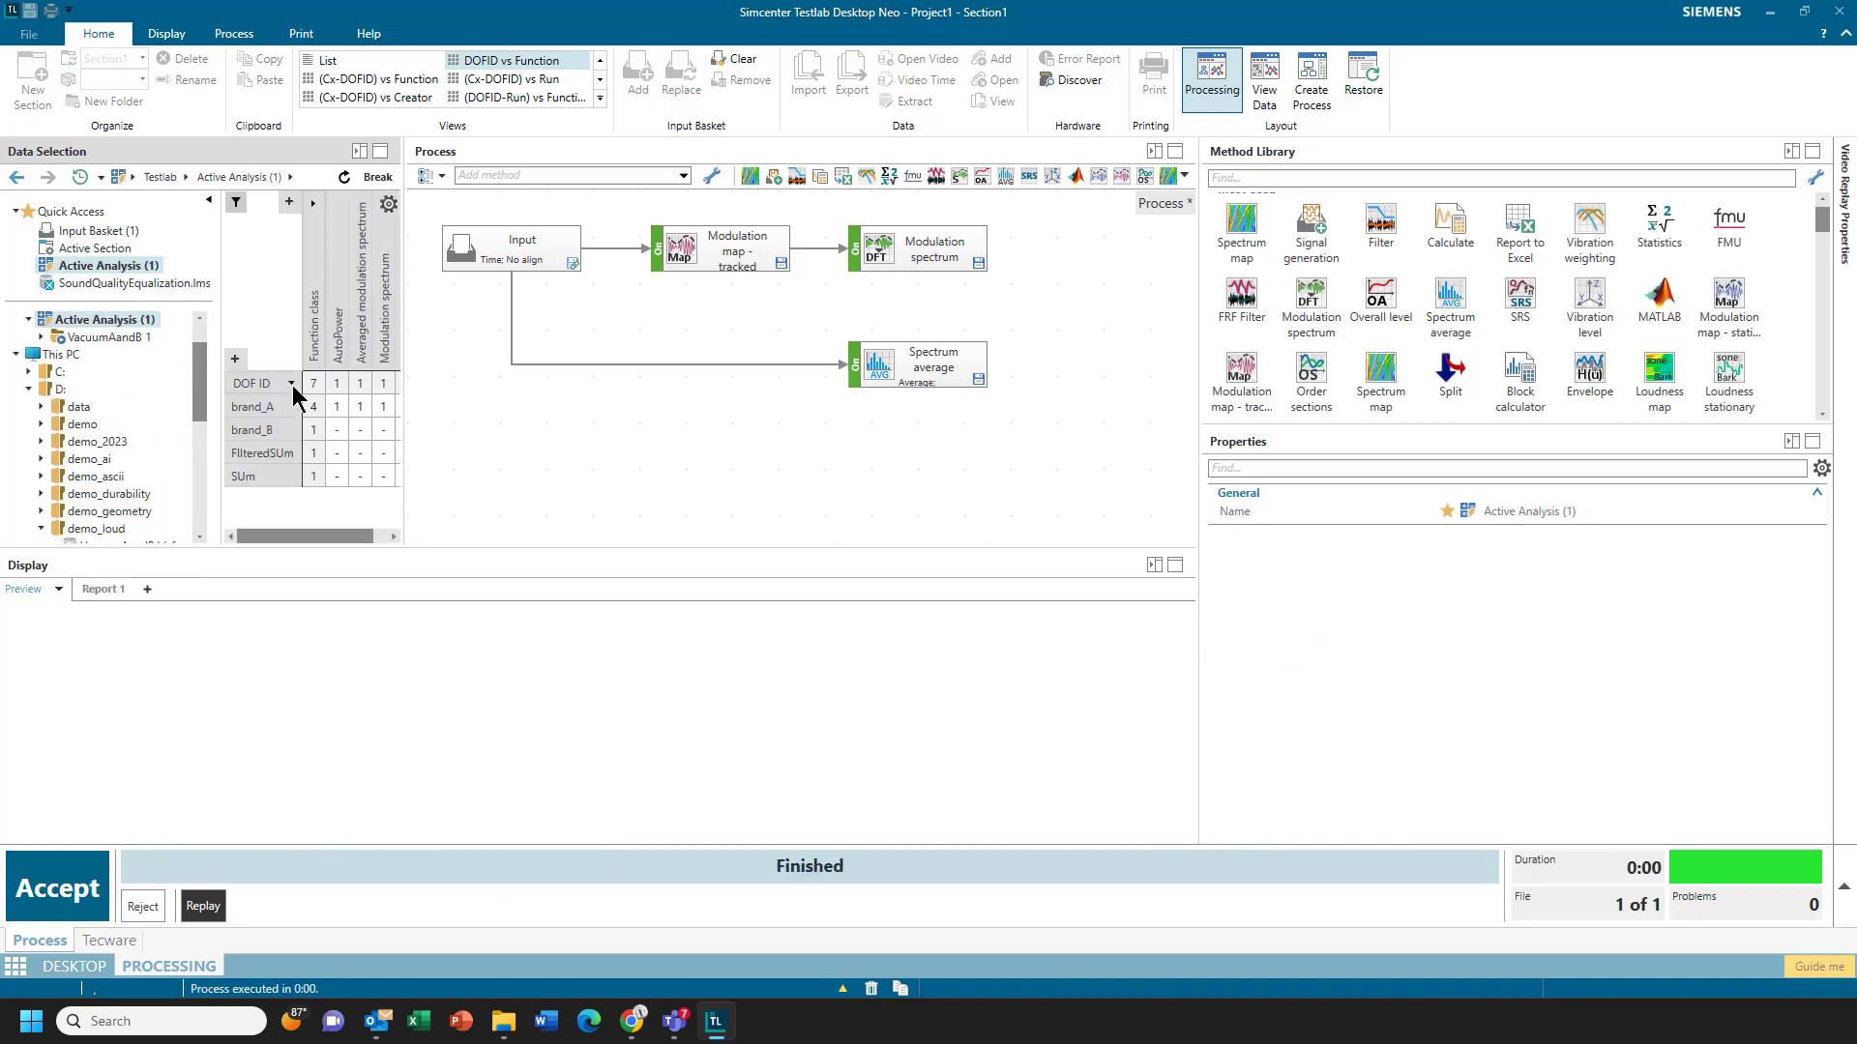
{"action": "left_click", "coordinate": [337, 407]}
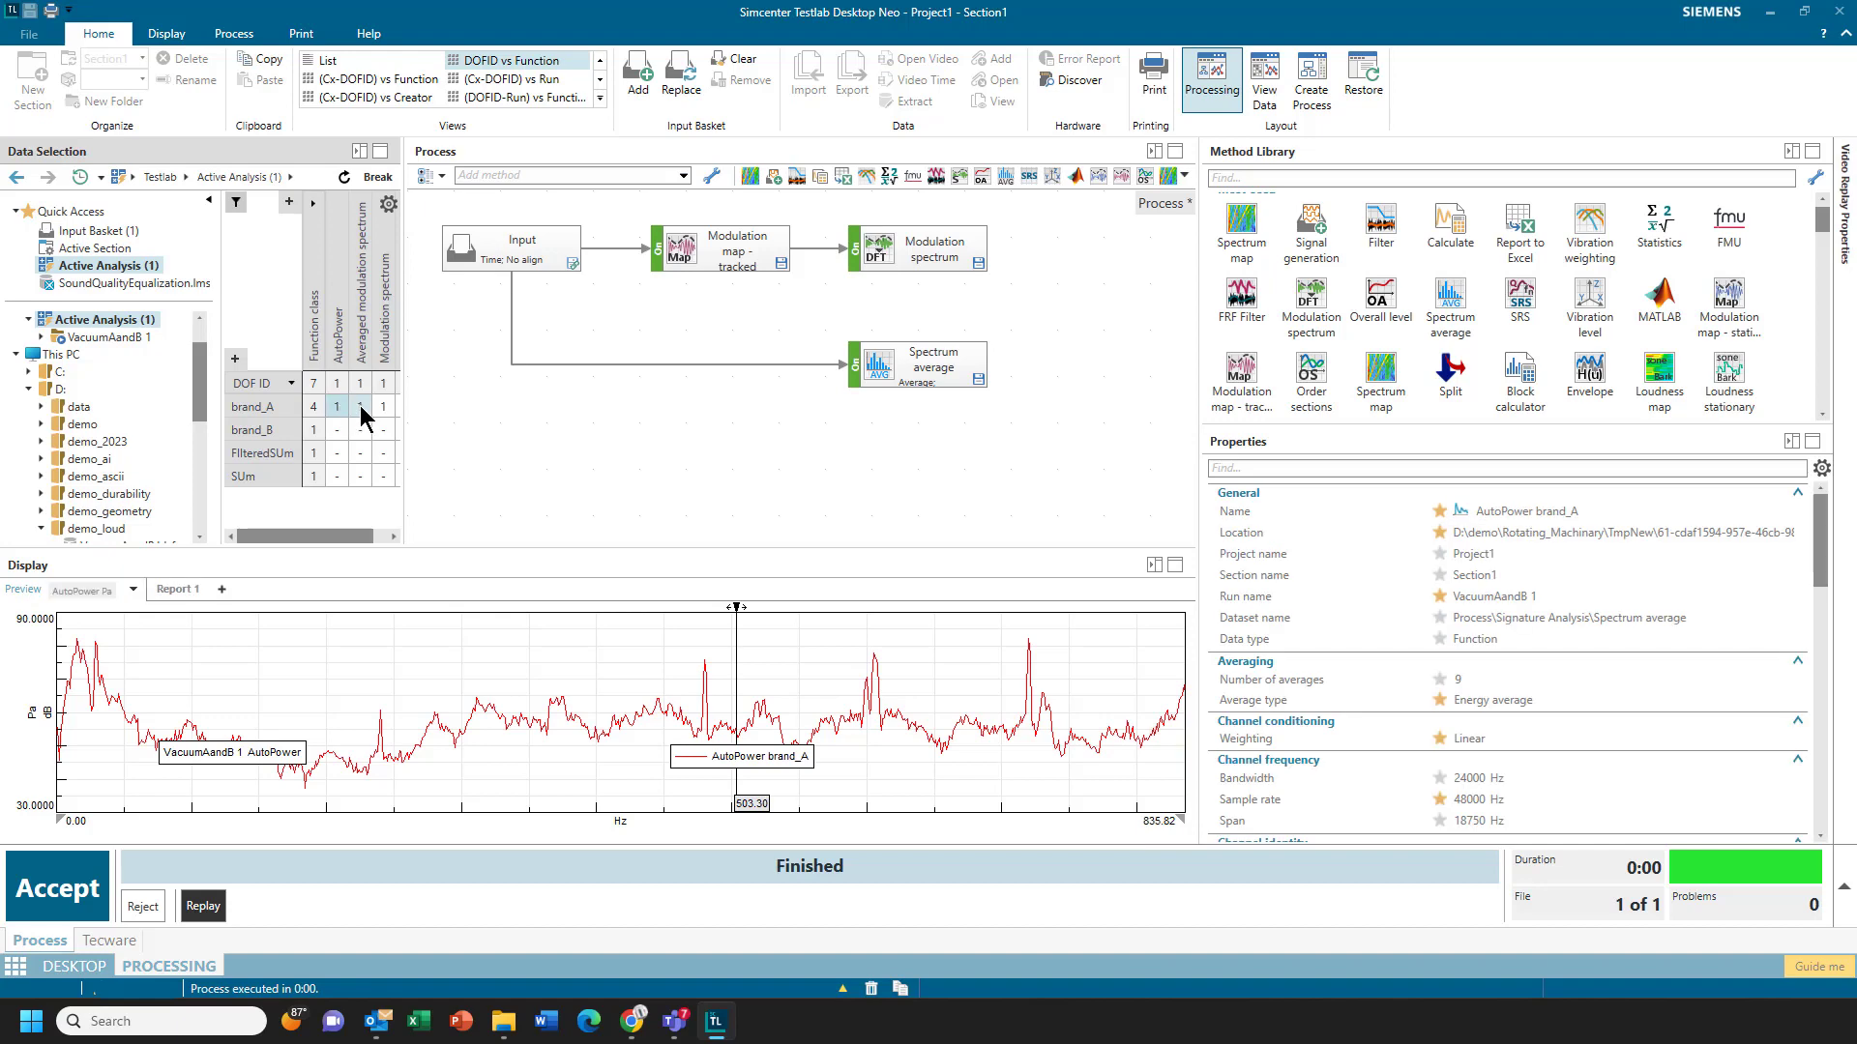
{"action": "left_click", "coordinate": [361, 408], "text": "shift"}
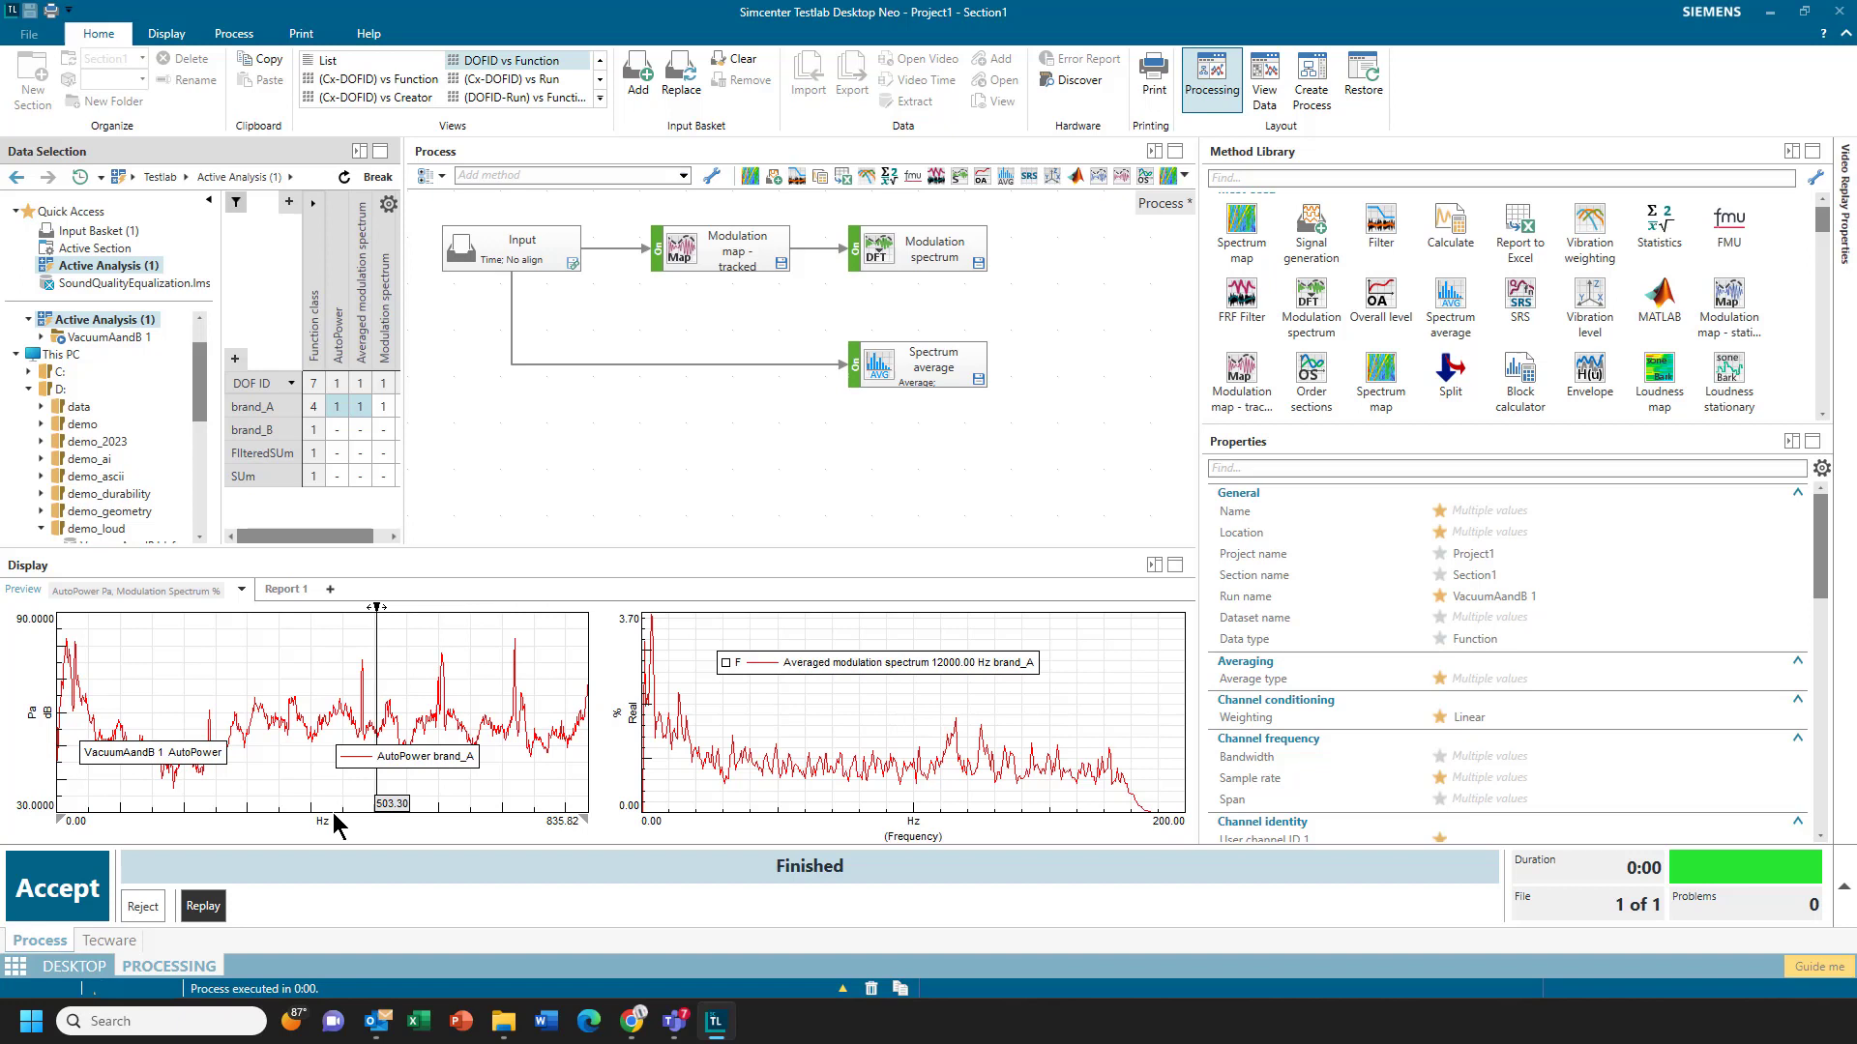
{"action": "left_click", "coordinate": [140, 904]}
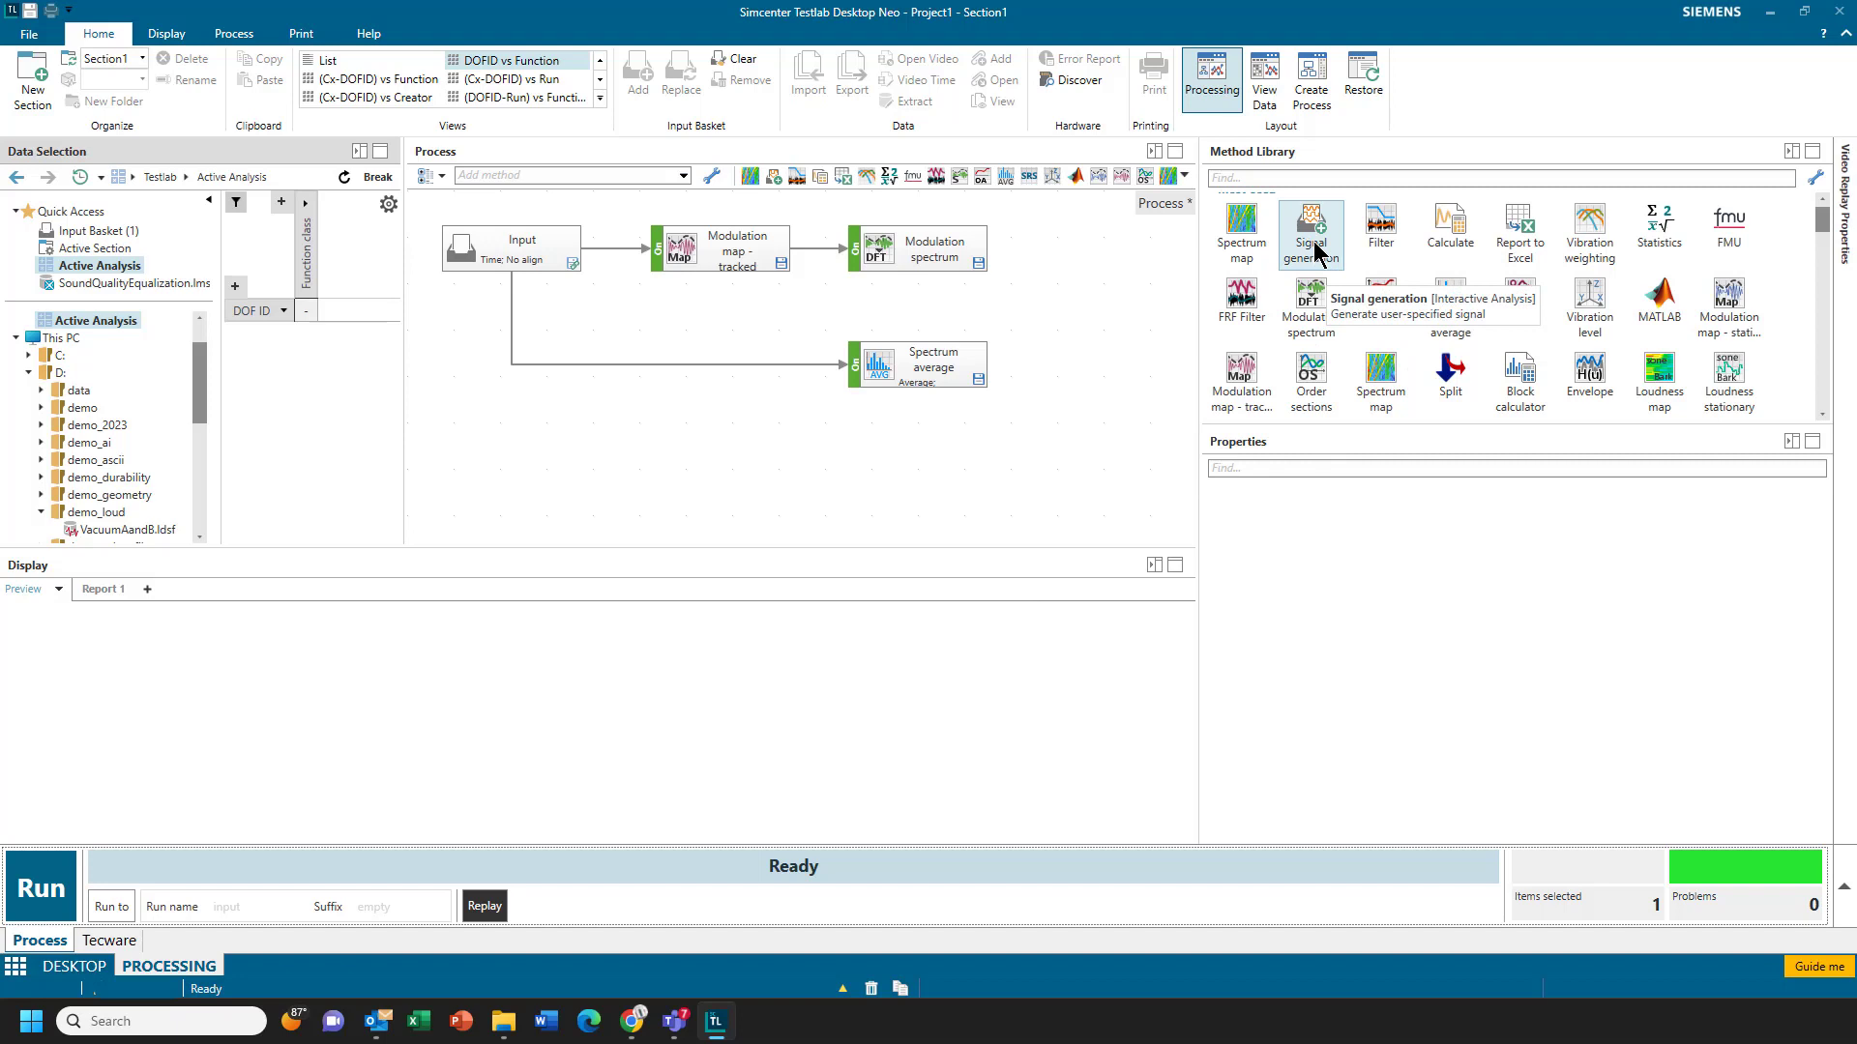
Step: Delete the Input links to Modulation map and Spectrum average, and place a Signal generation block
{"action": "right_click", "coordinate": [604, 245]}
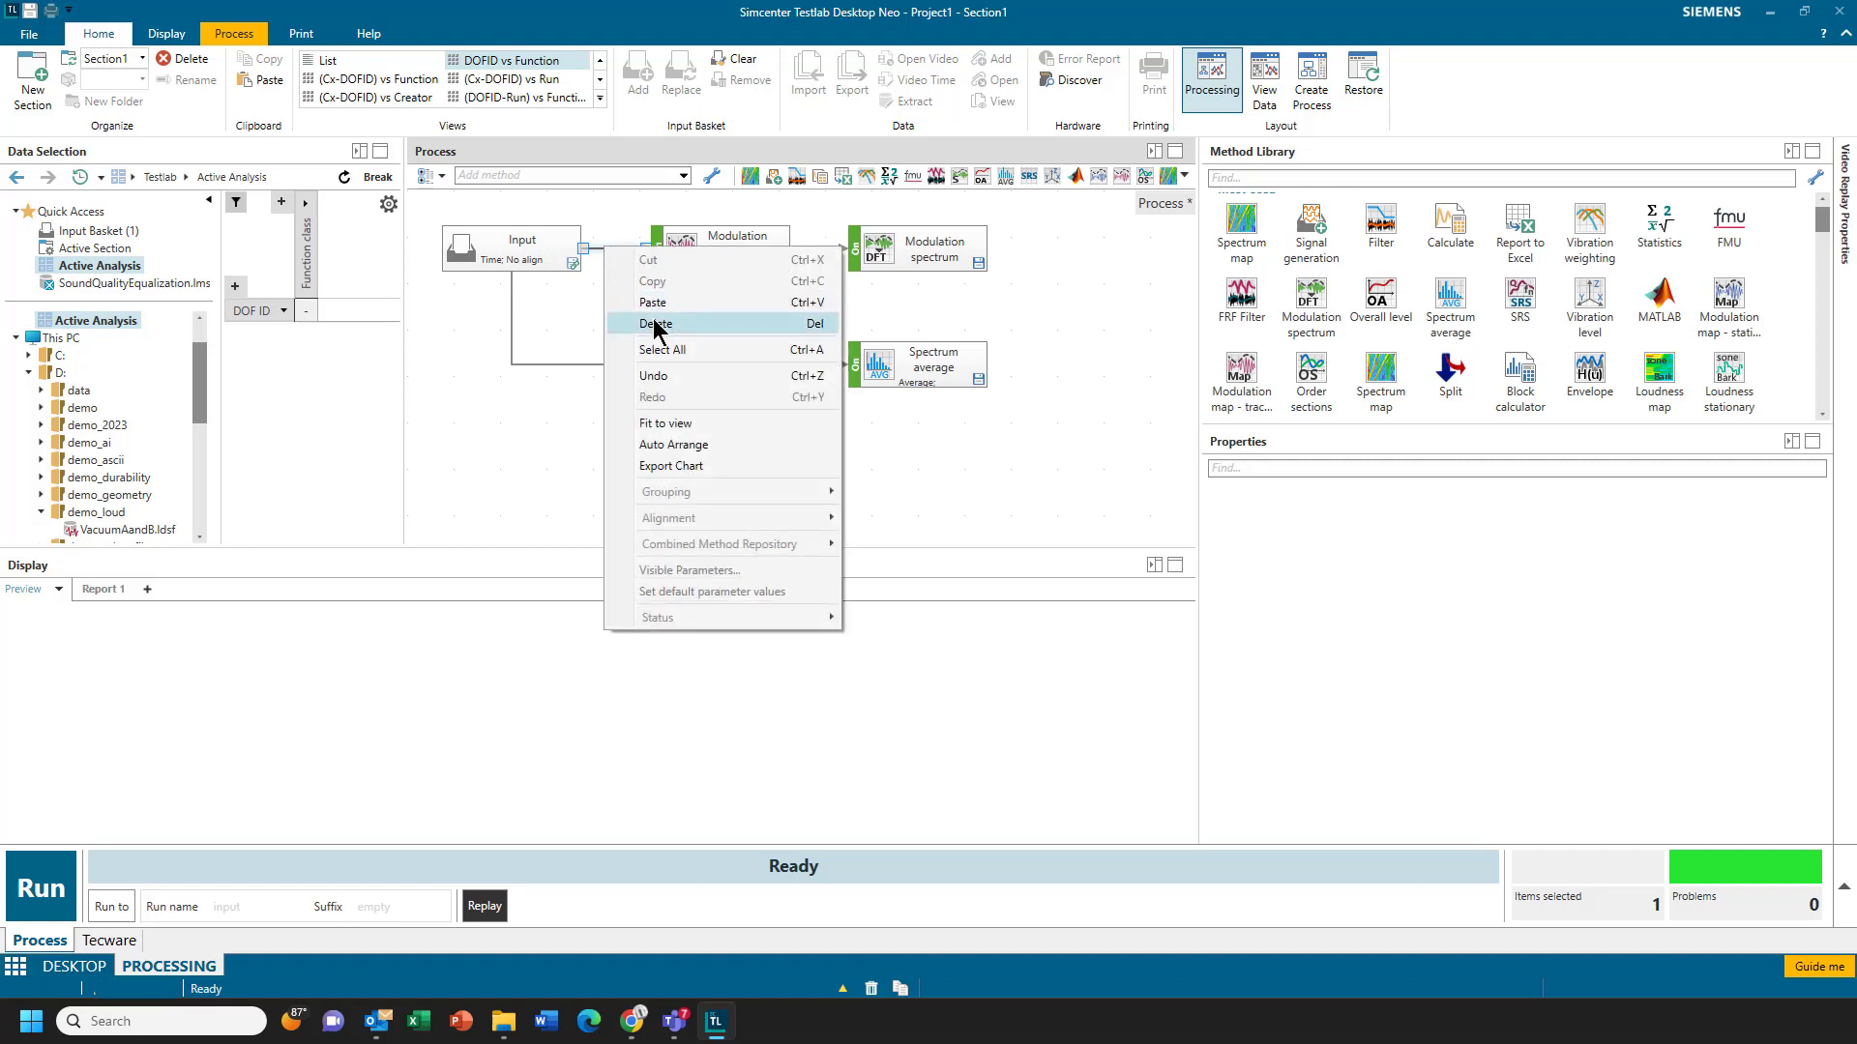
{"action": "left_click", "coordinate": [655, 325]}
{"action": "right_click", "coordinate": [512, 319]}
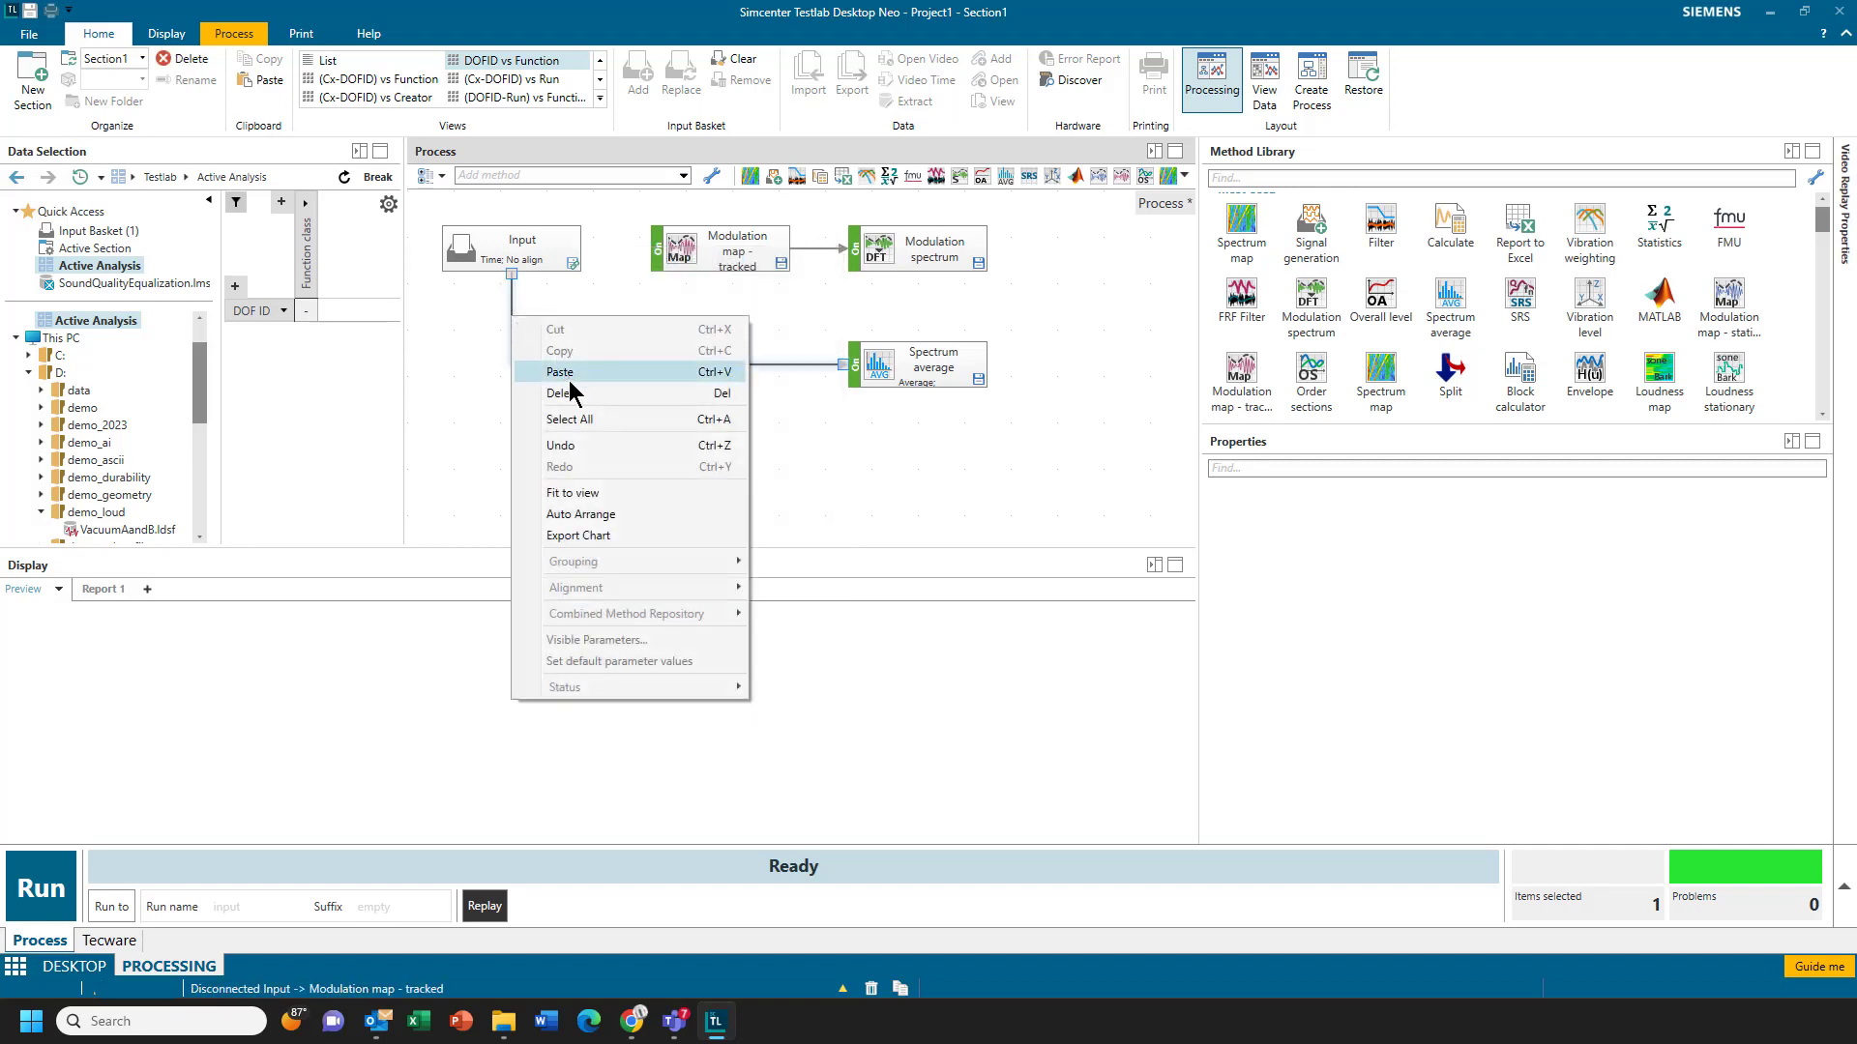
{"action": "left_click", "coordinate": [570, 393]}
{"action": "left_click", "coordinate": [1313, 245]}
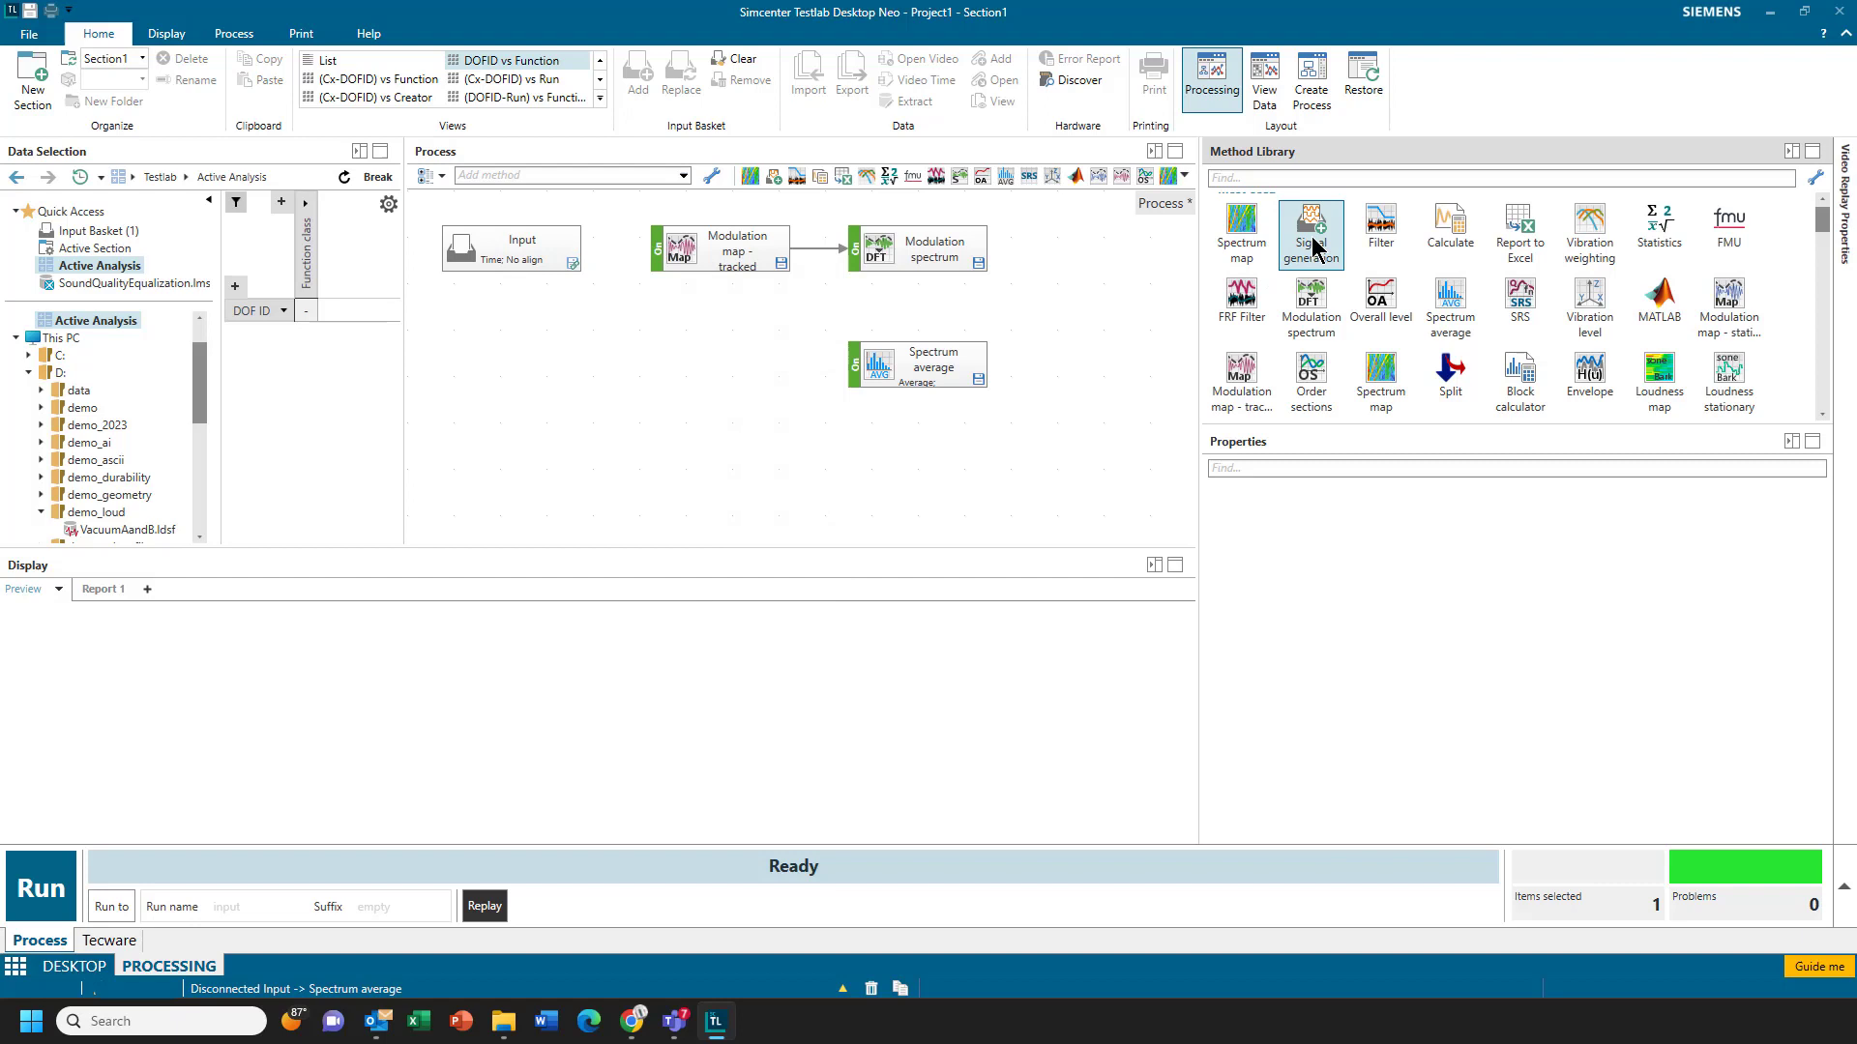
{"action": "left_click_drag", "start_coordinate": [1313, 245], "coordinate": [443, 334]}
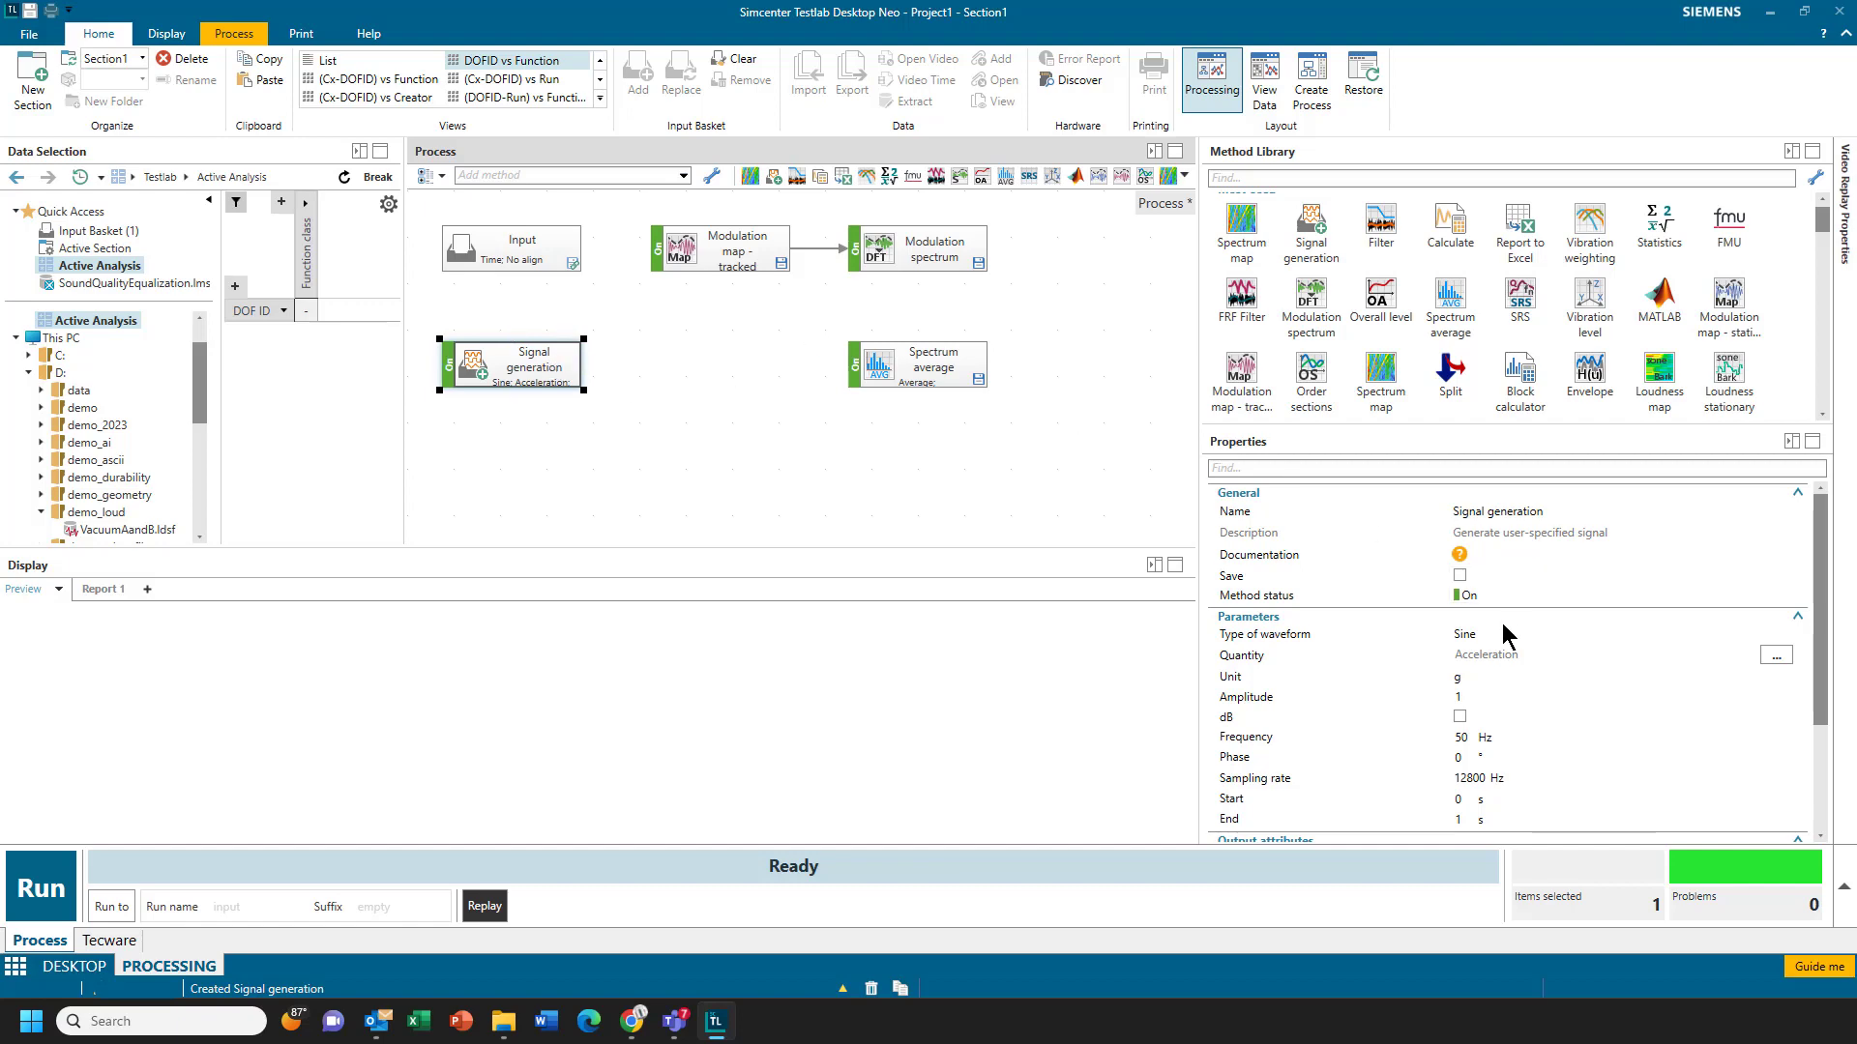
Step: Set the generated signal's quantity to Pressure
{"action": "left_click", "coordinate": [1774, 657]}
{"action": "left_click_drag", "start_coordinate": [1057, 188], "coordinate": [1057, 560]}
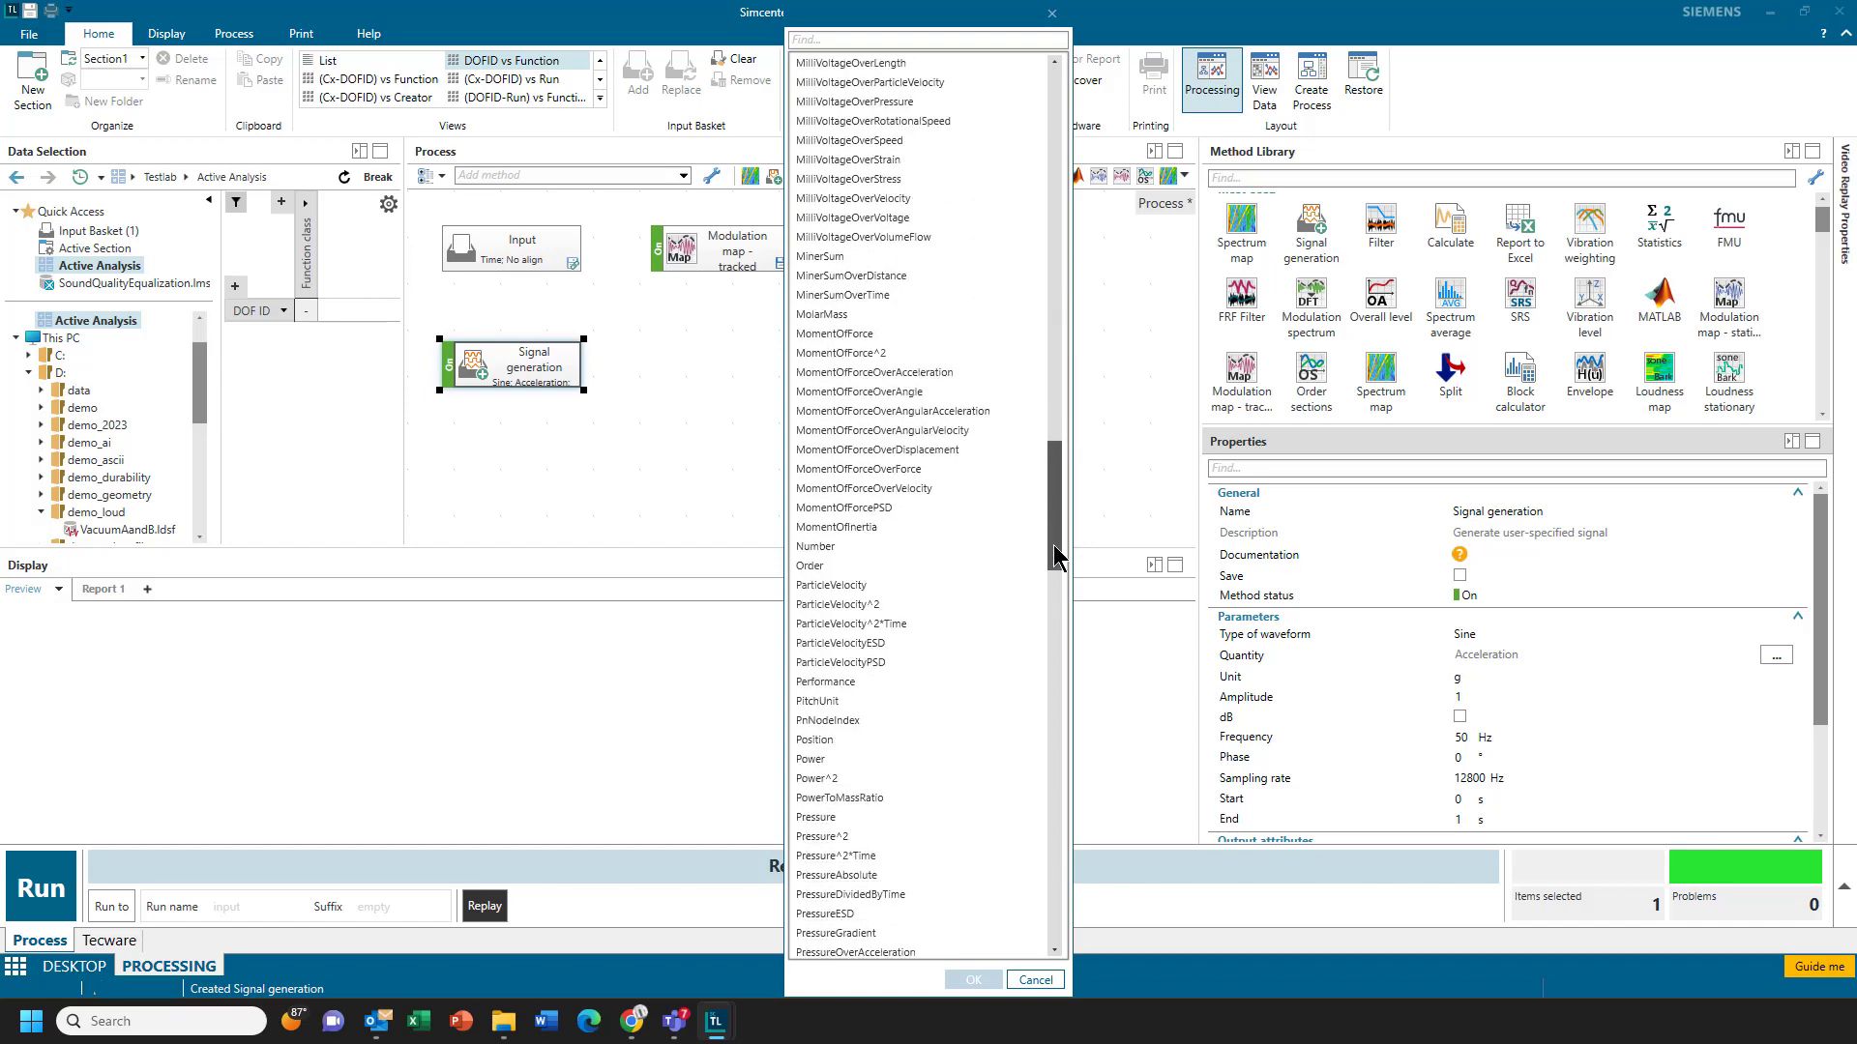
{"action": "left_click", "coordinate": [838, 820]}
{"action": "left_click", "coordinate": [972, 980]}
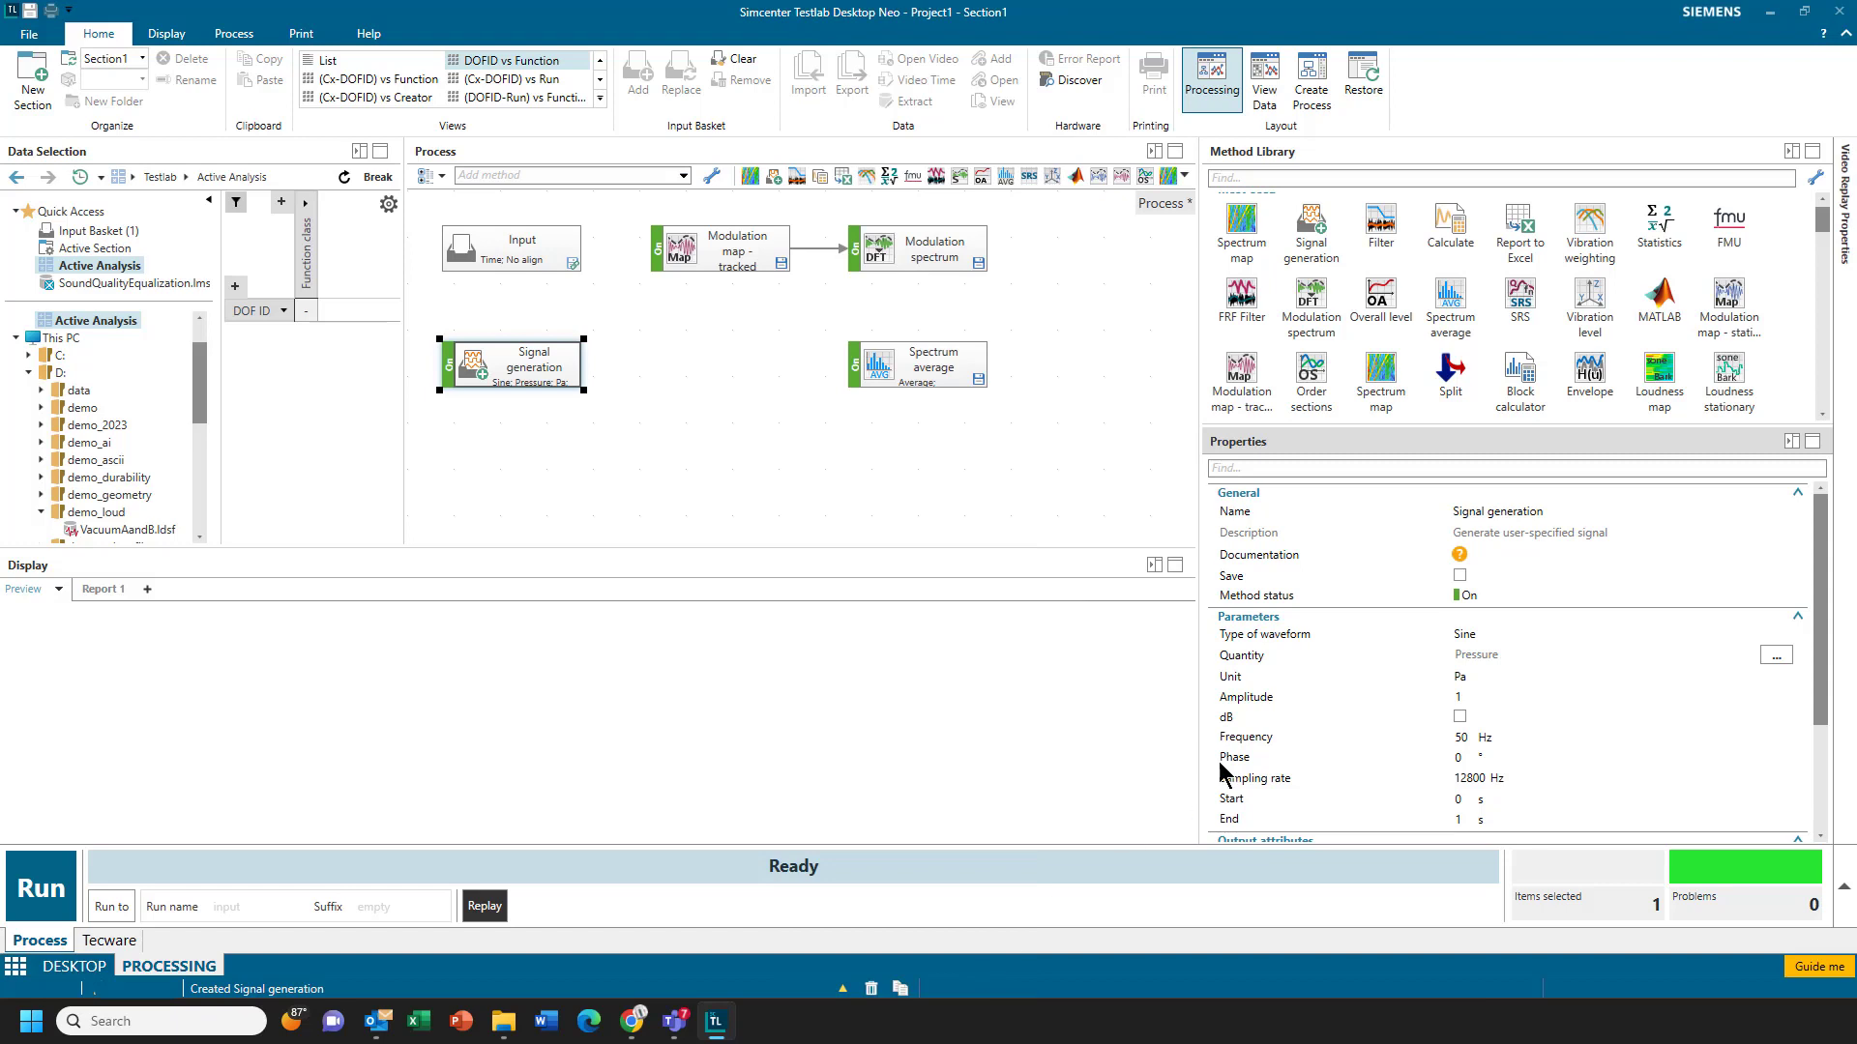
Step: Set the sine frequency to 500 Hz, point name to 500Hz and end time to 10 s
{"action": "left_click", "coordinate": [1468, 737]}
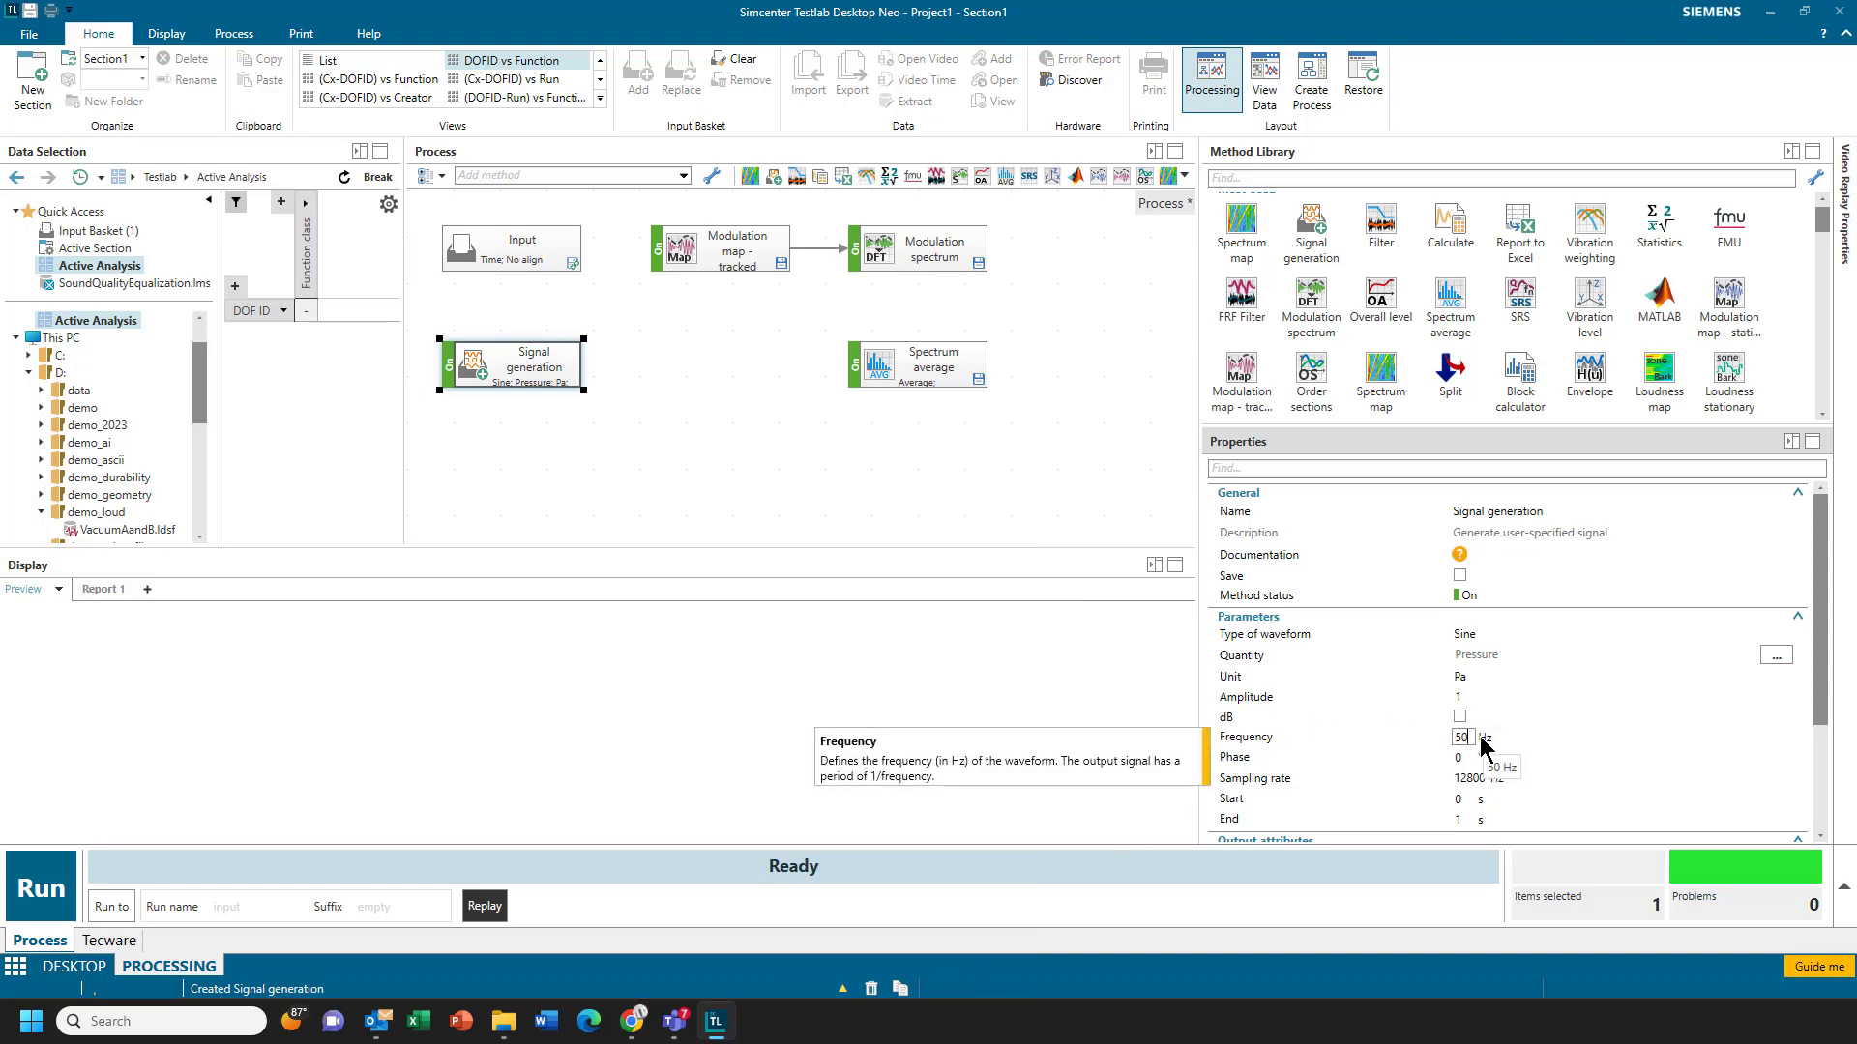
{"action": "type", "text": "0"}
{"action": "scroll", "coordinate": [1644, 725], "scroll_direction": "down", "scroll_amount": 2}
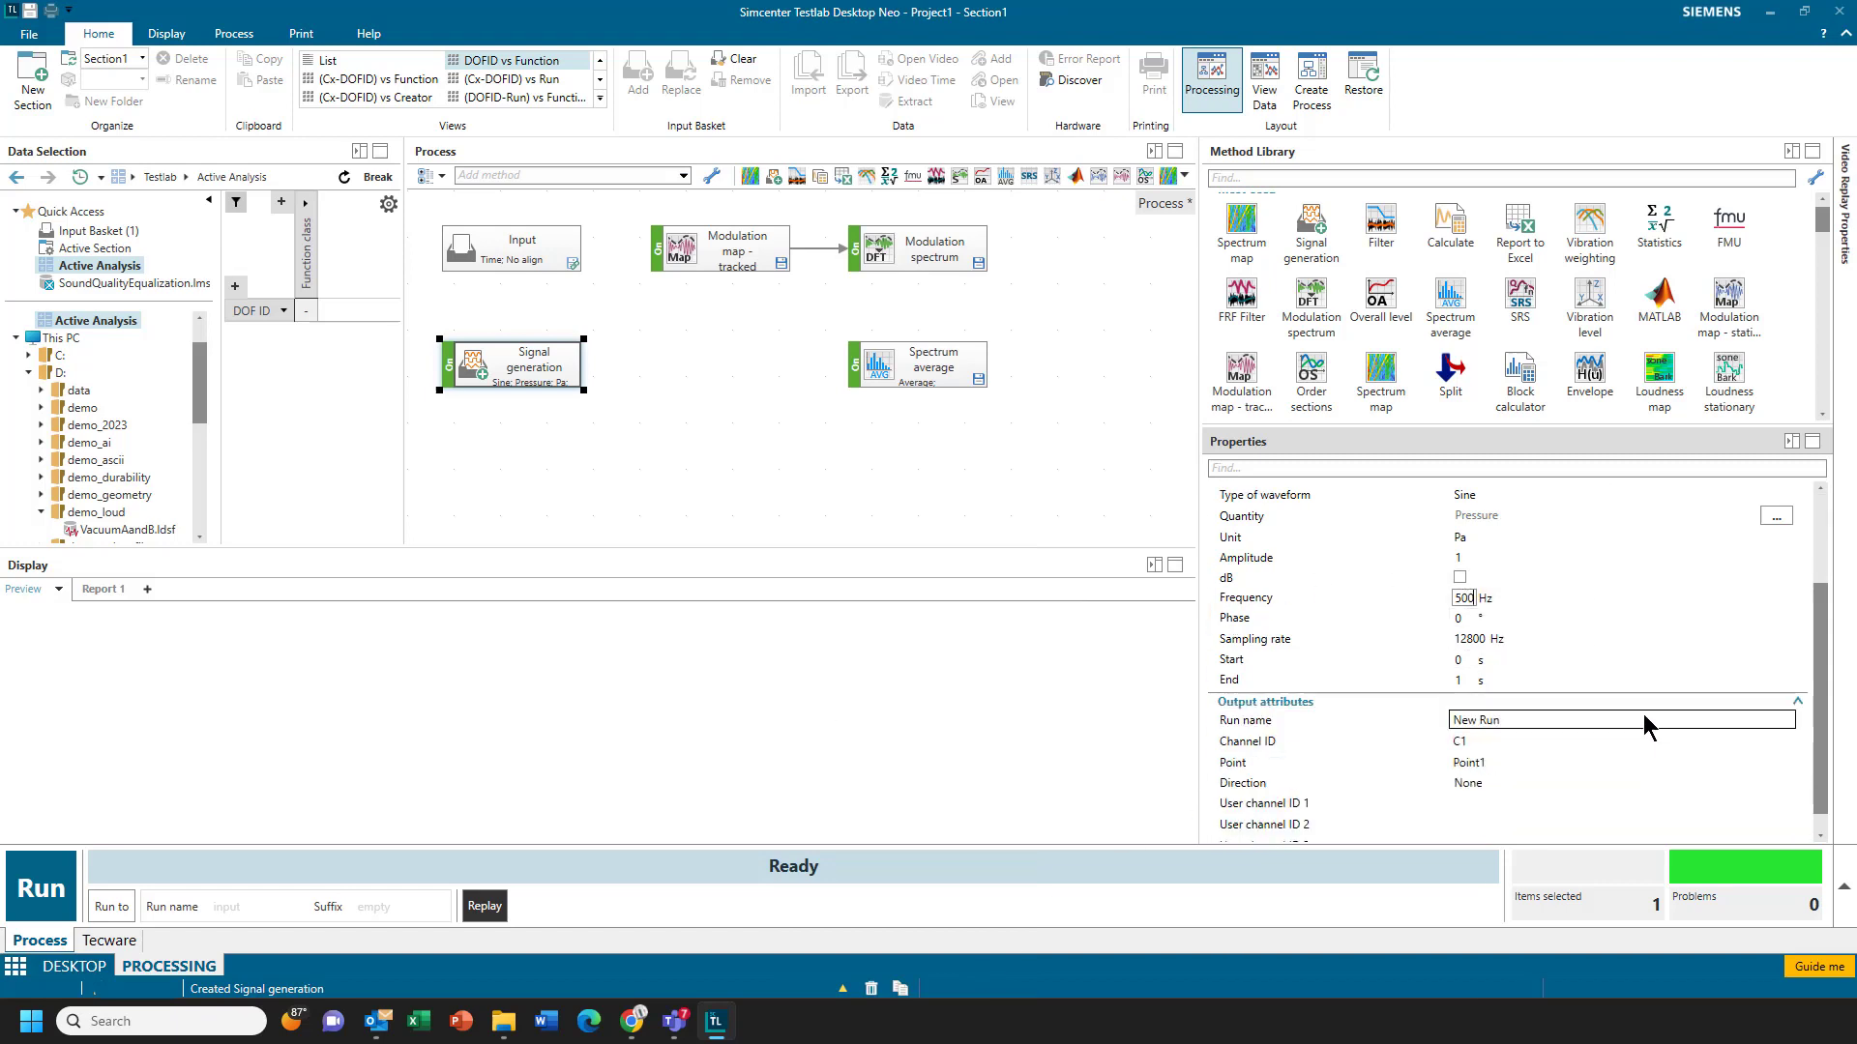
{"action": "left_click", "coordinate": [1482, 764]}
{"action": "type", "text": "5"}
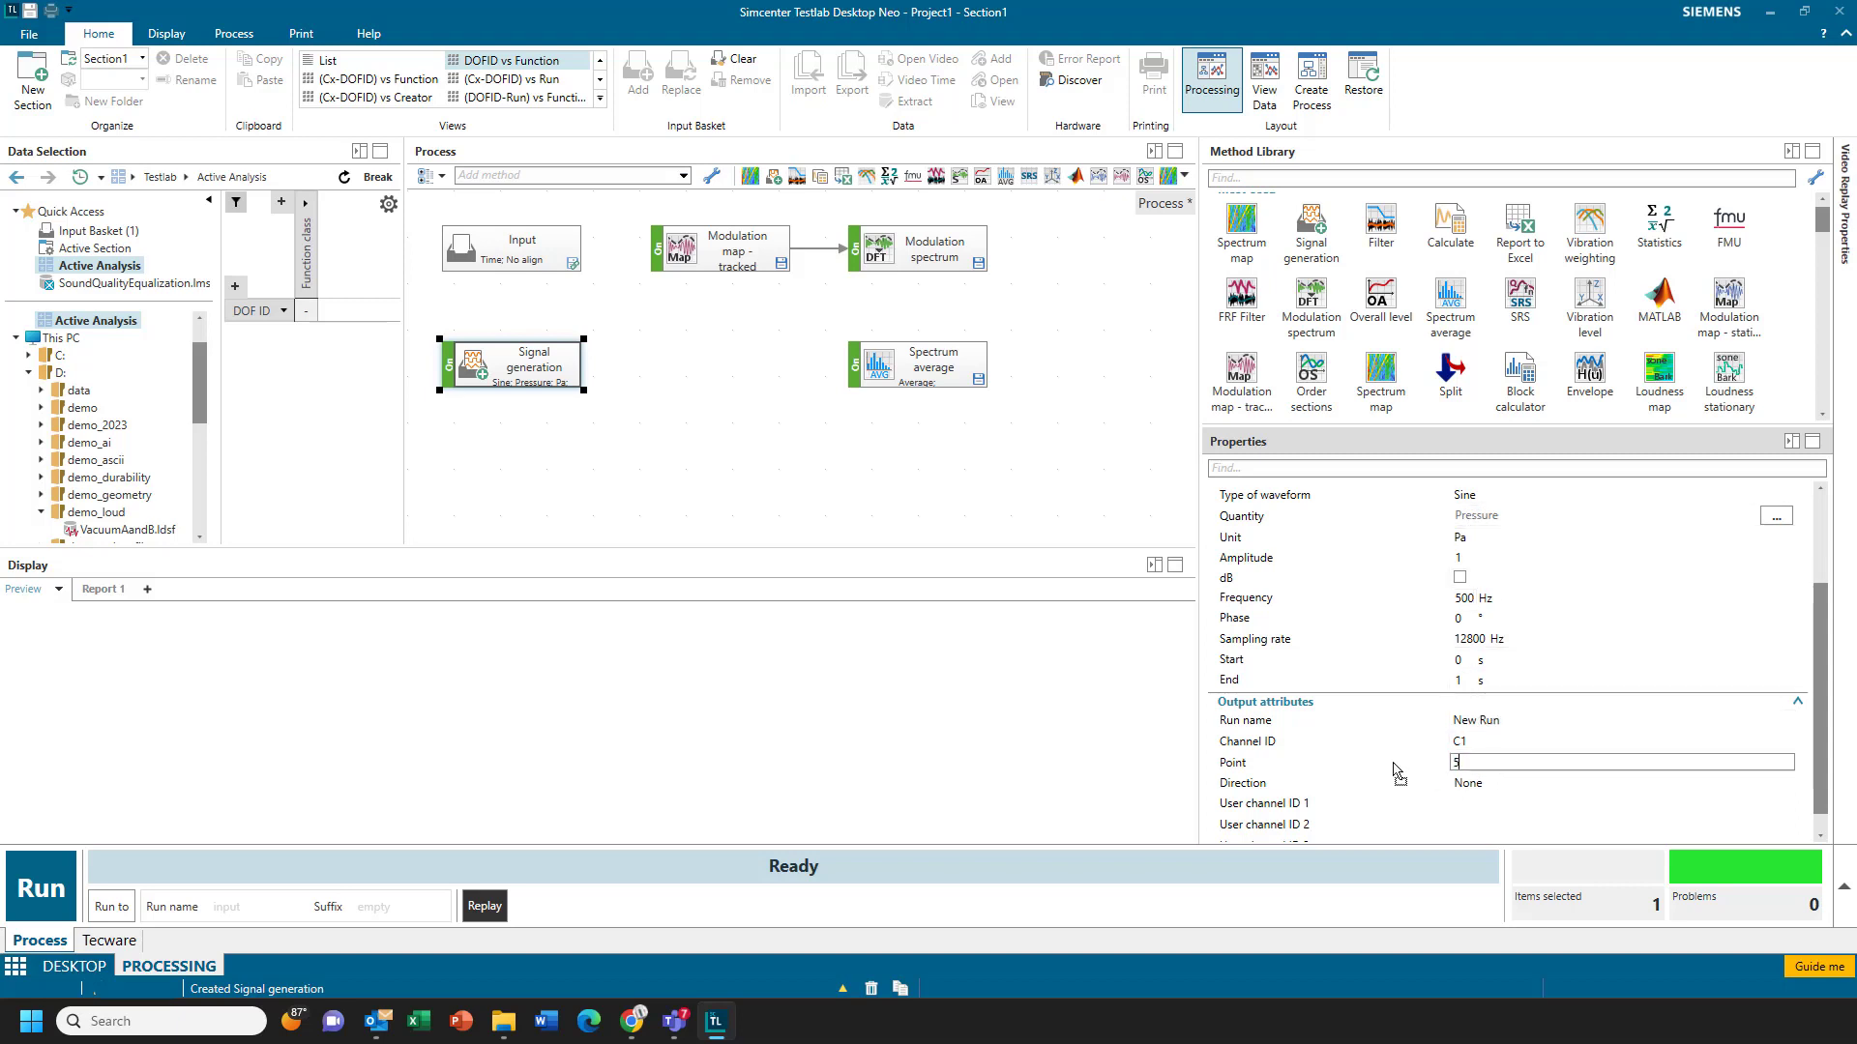
{"action": "type", "text": "00Hz"}
{"action": "key", "text": "Return"}
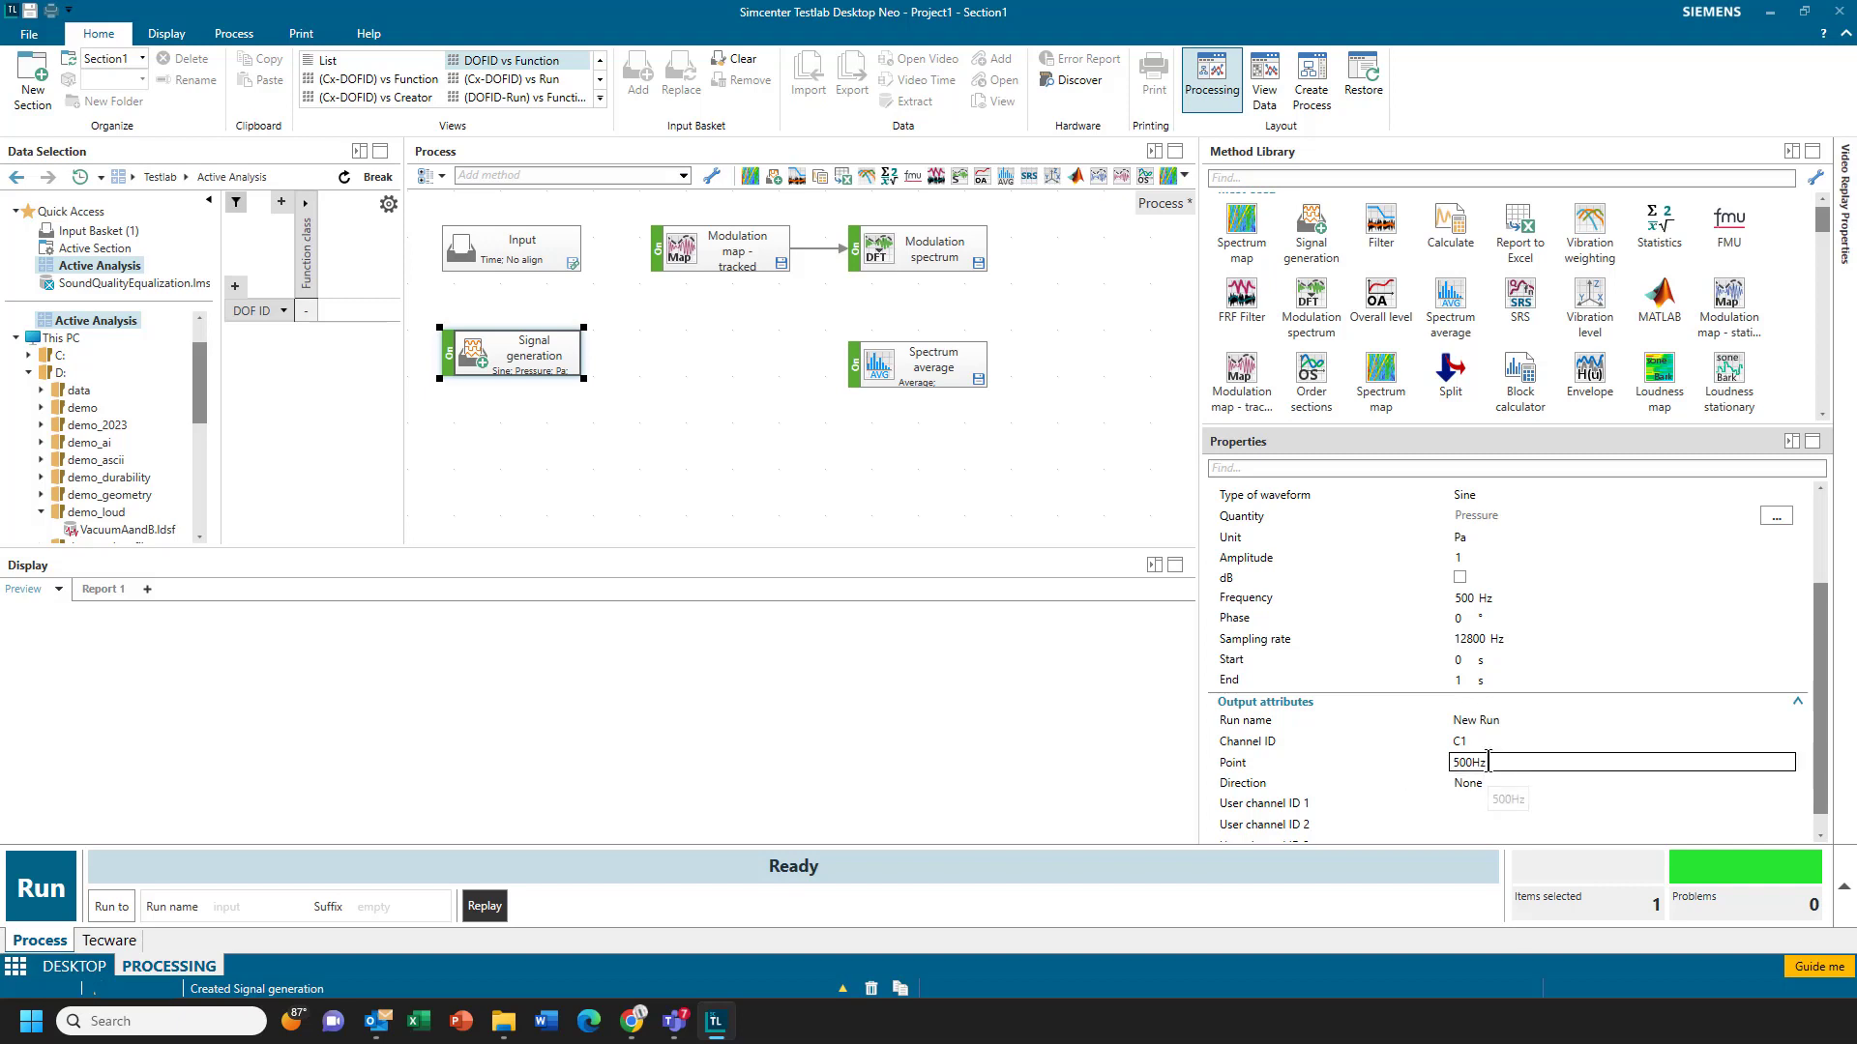
{"action": "left_click", "coordinate": [1468, 682]}
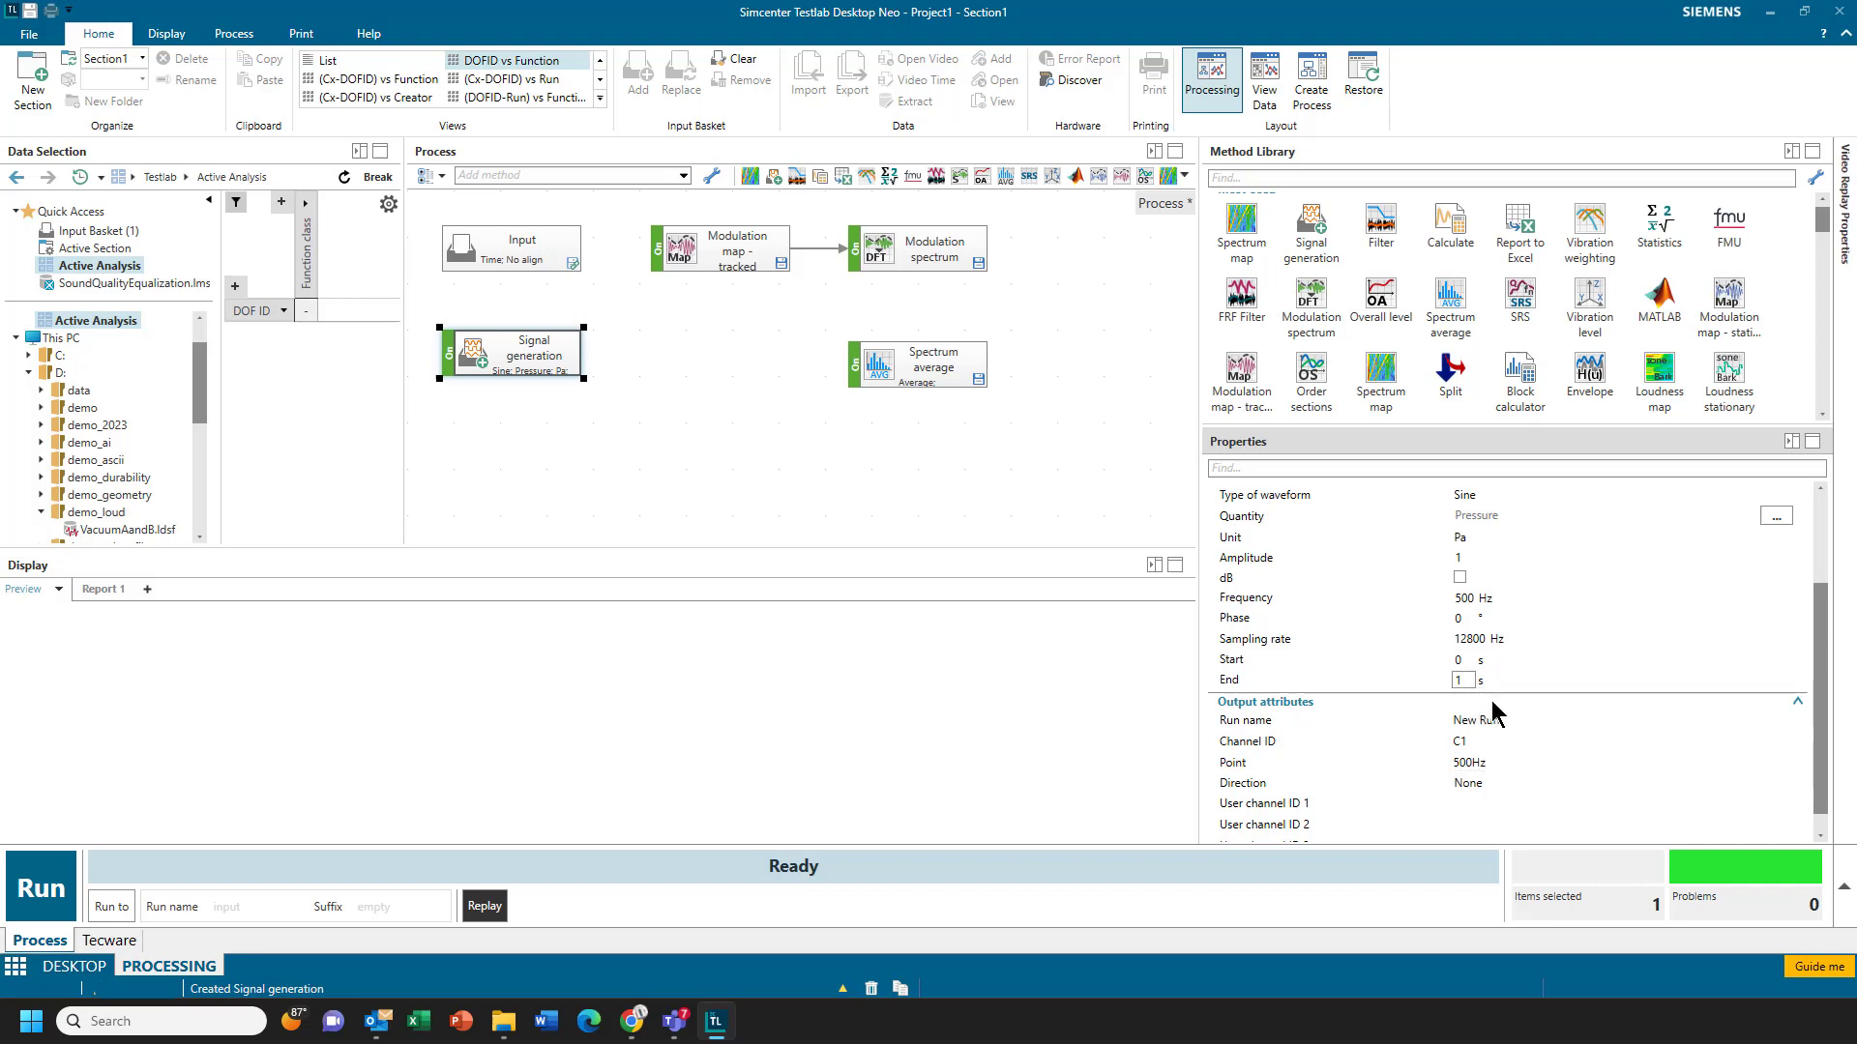
{"action": "type", "text": "0"}
{"action": "left_click", "coordinate": [893, 485]}
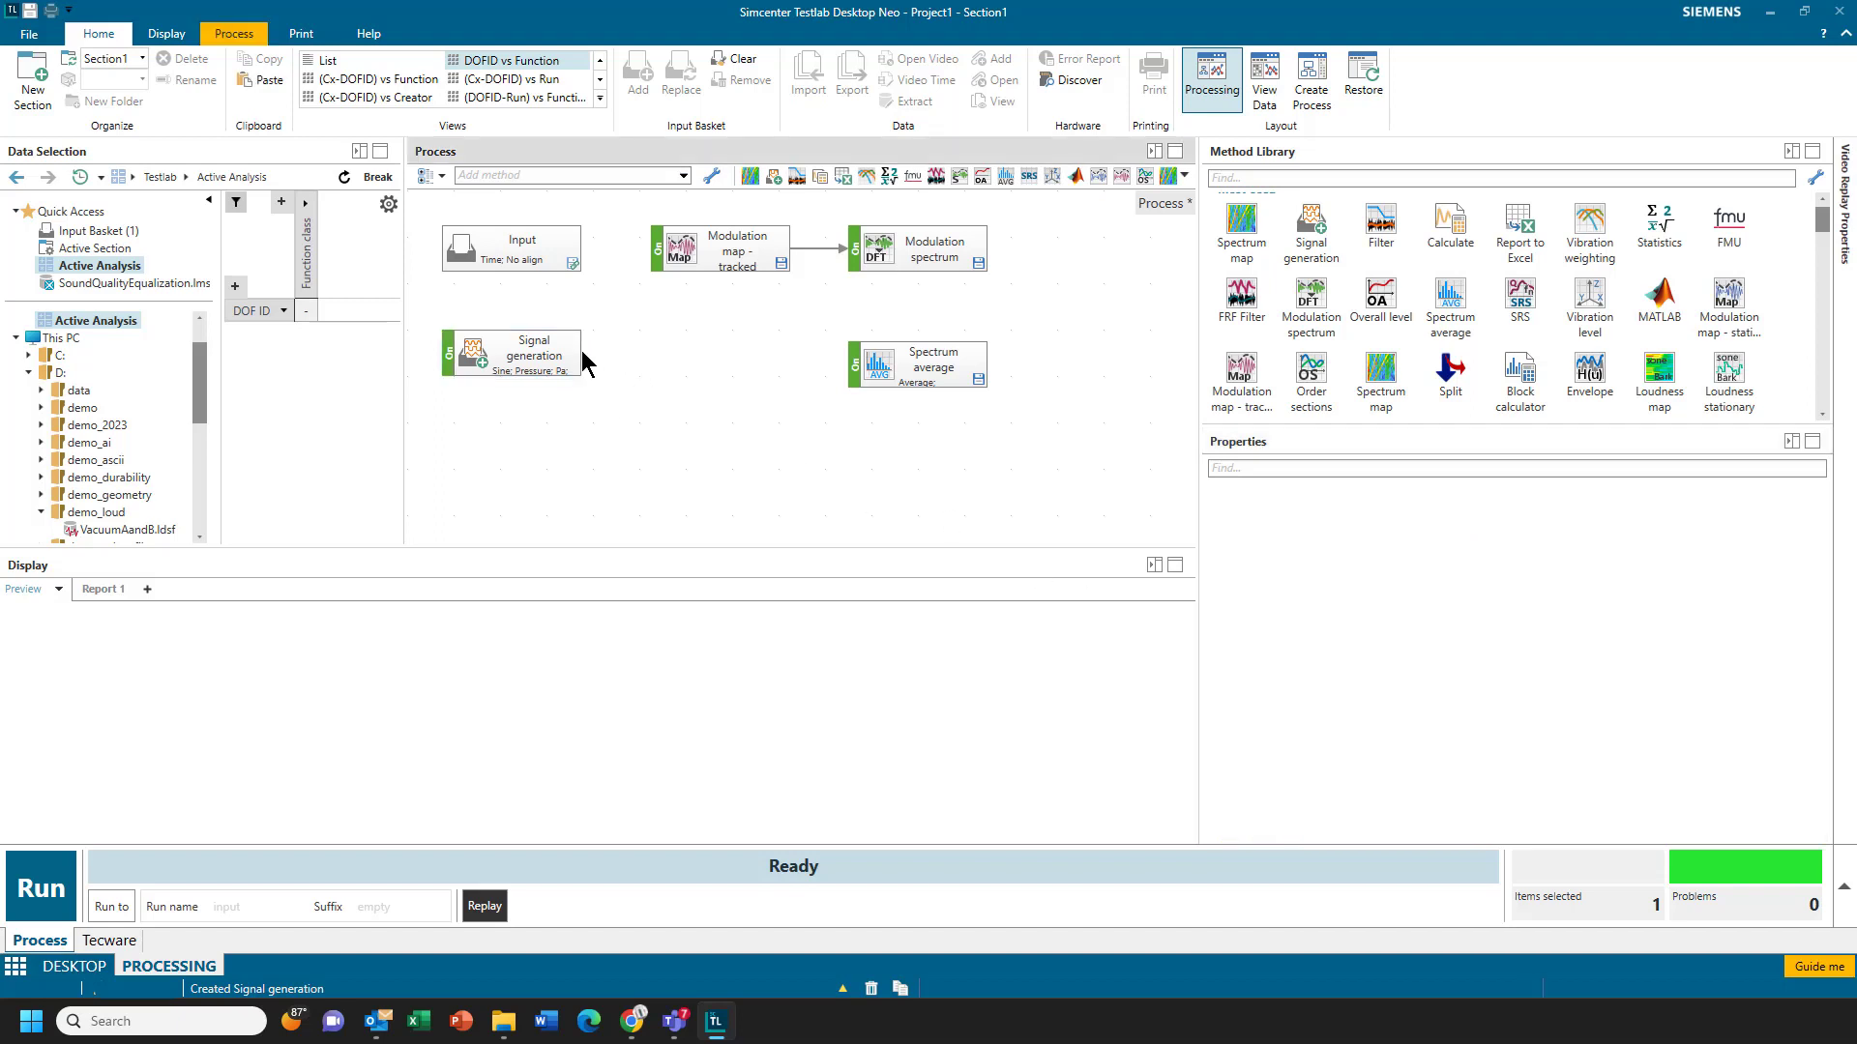
Step: Connect Signal generation to Modulation map - tracked and Spectrum average, then run the process
{"action": "left_click_drag", "start_coordinate": [581, 353], "coordinate": [646, 250]}
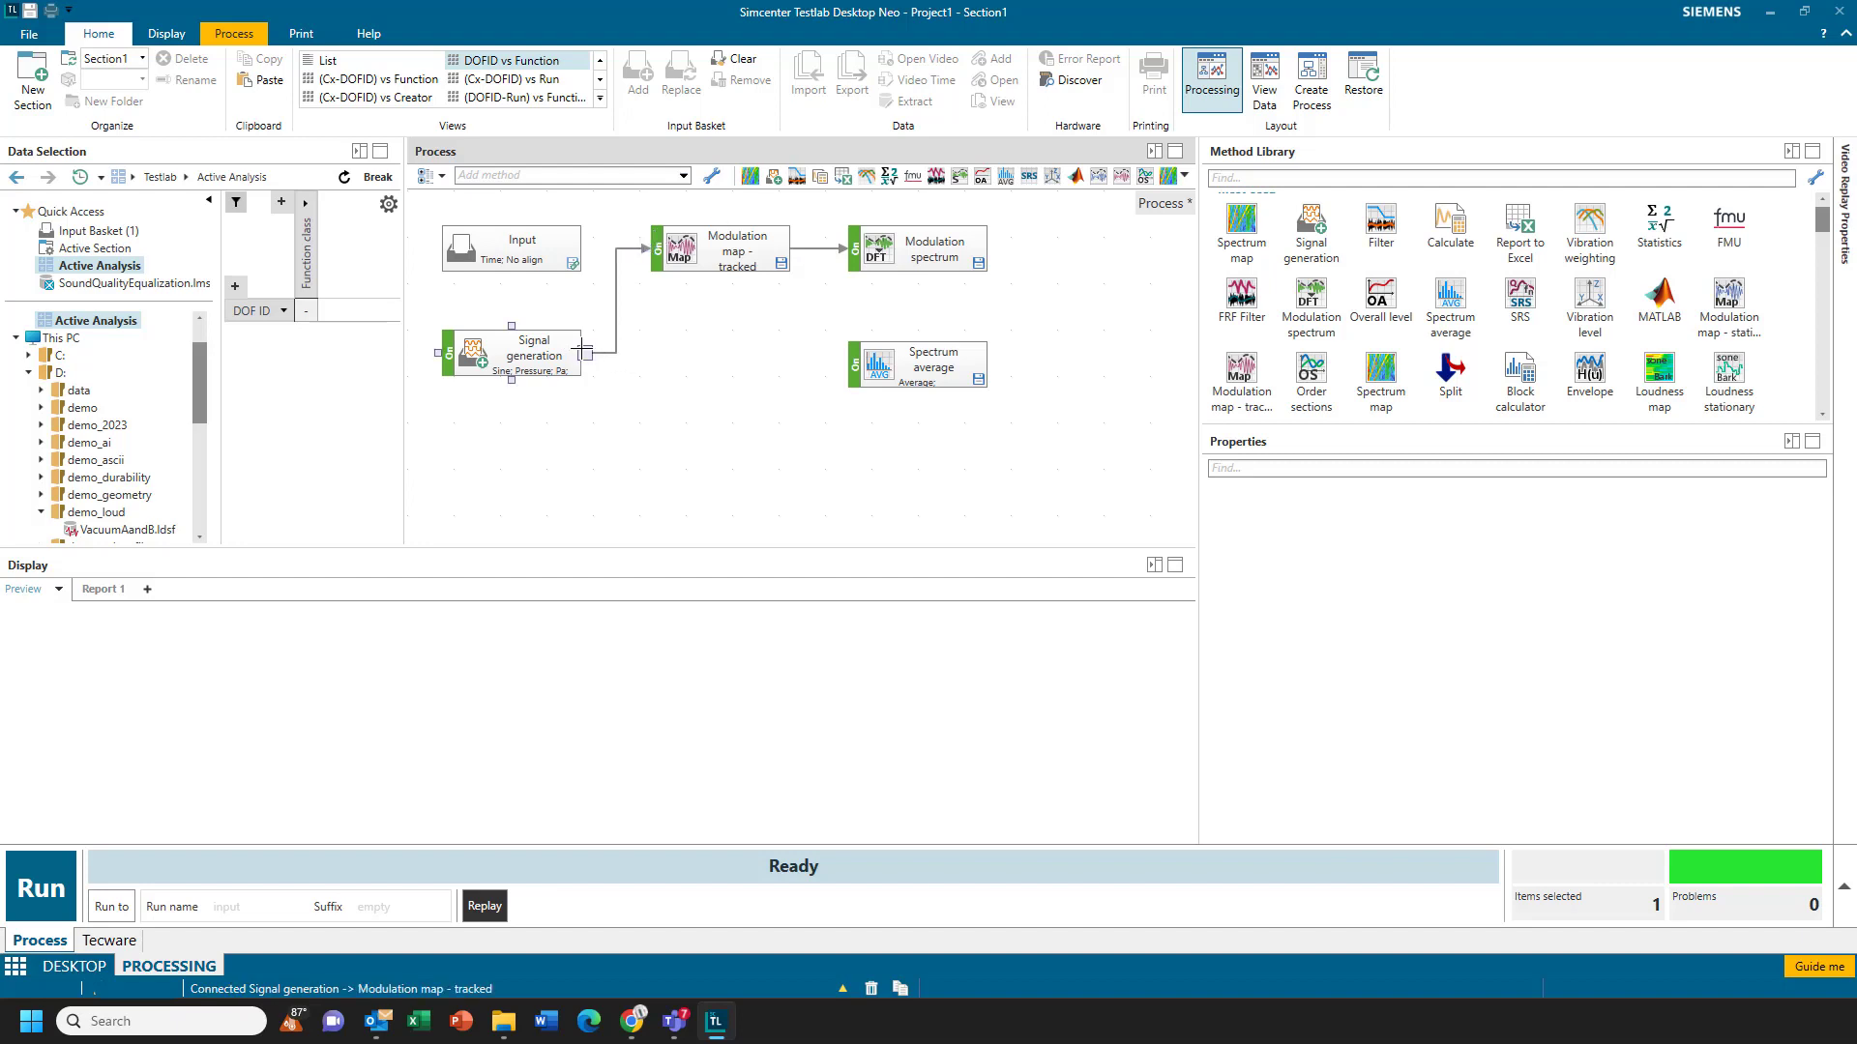
{"action": "left_click_drag", "start_coordinate": [582, 353], "coordinate": [849, 366]}
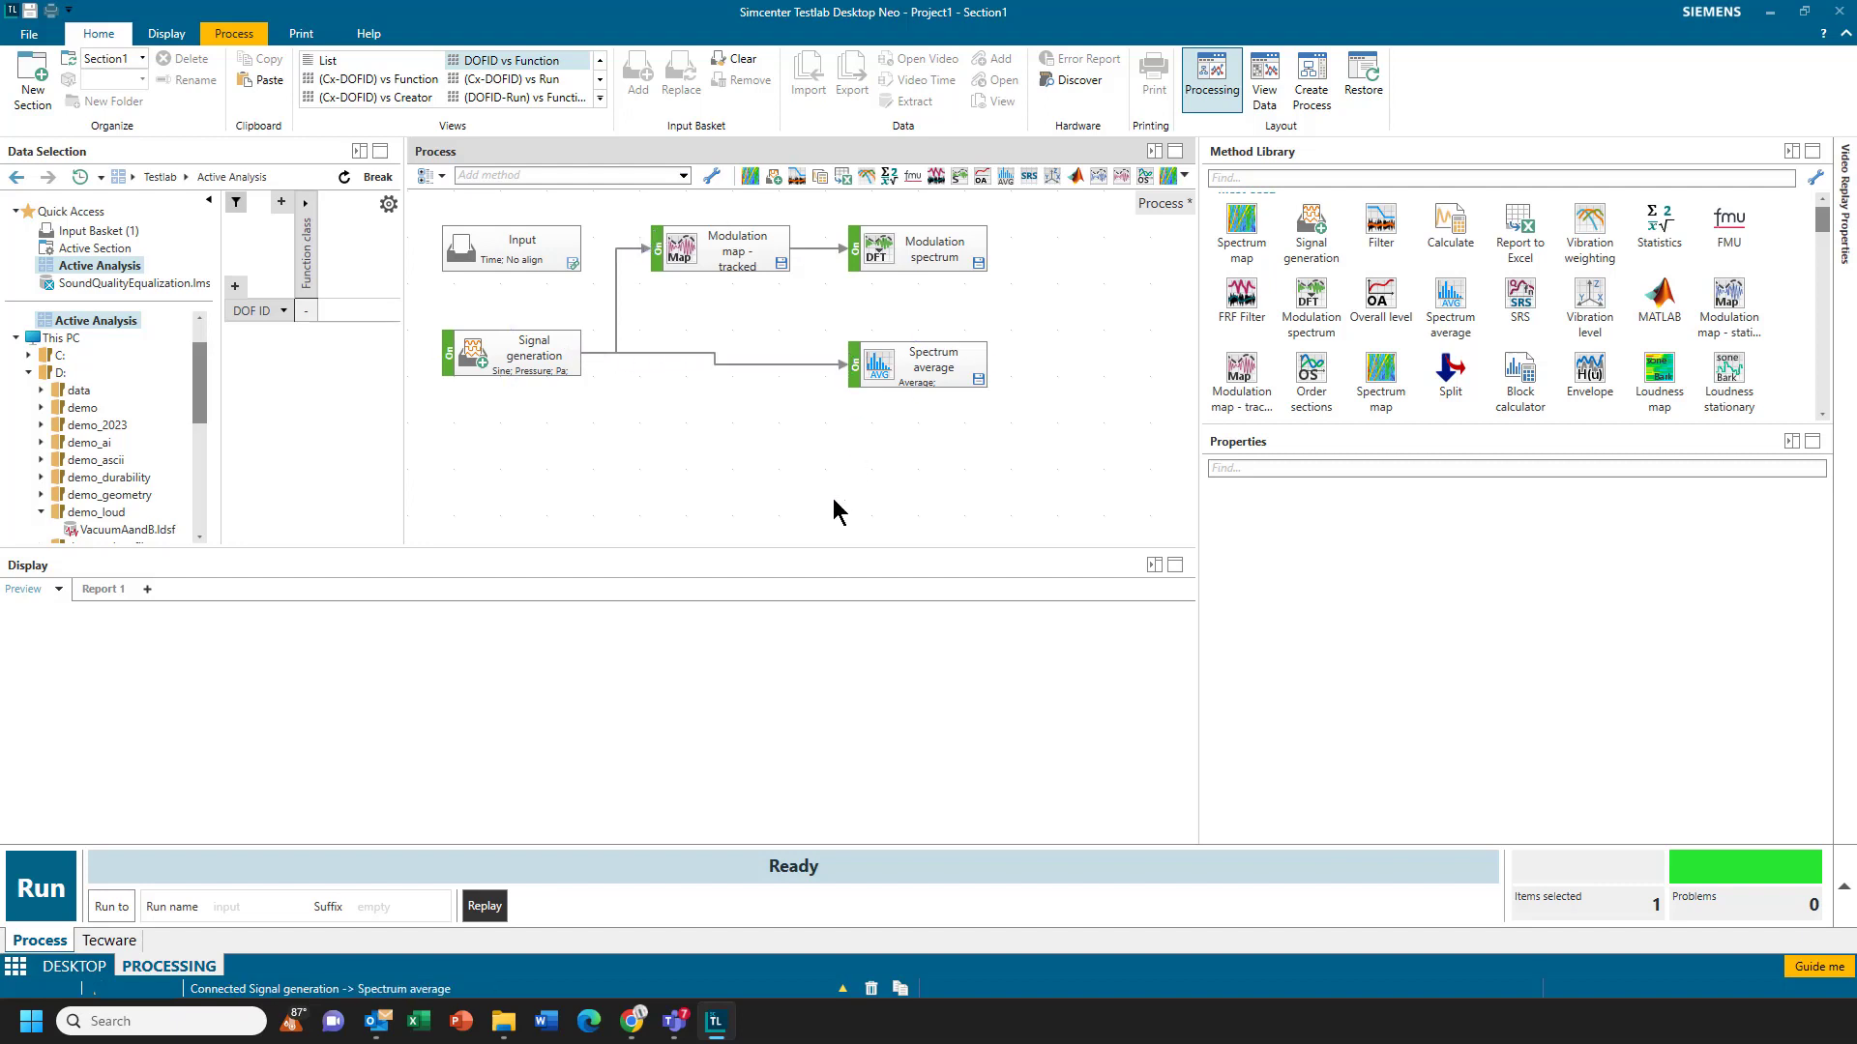
{"action": "left_click", "coordinate": [49, 890]}
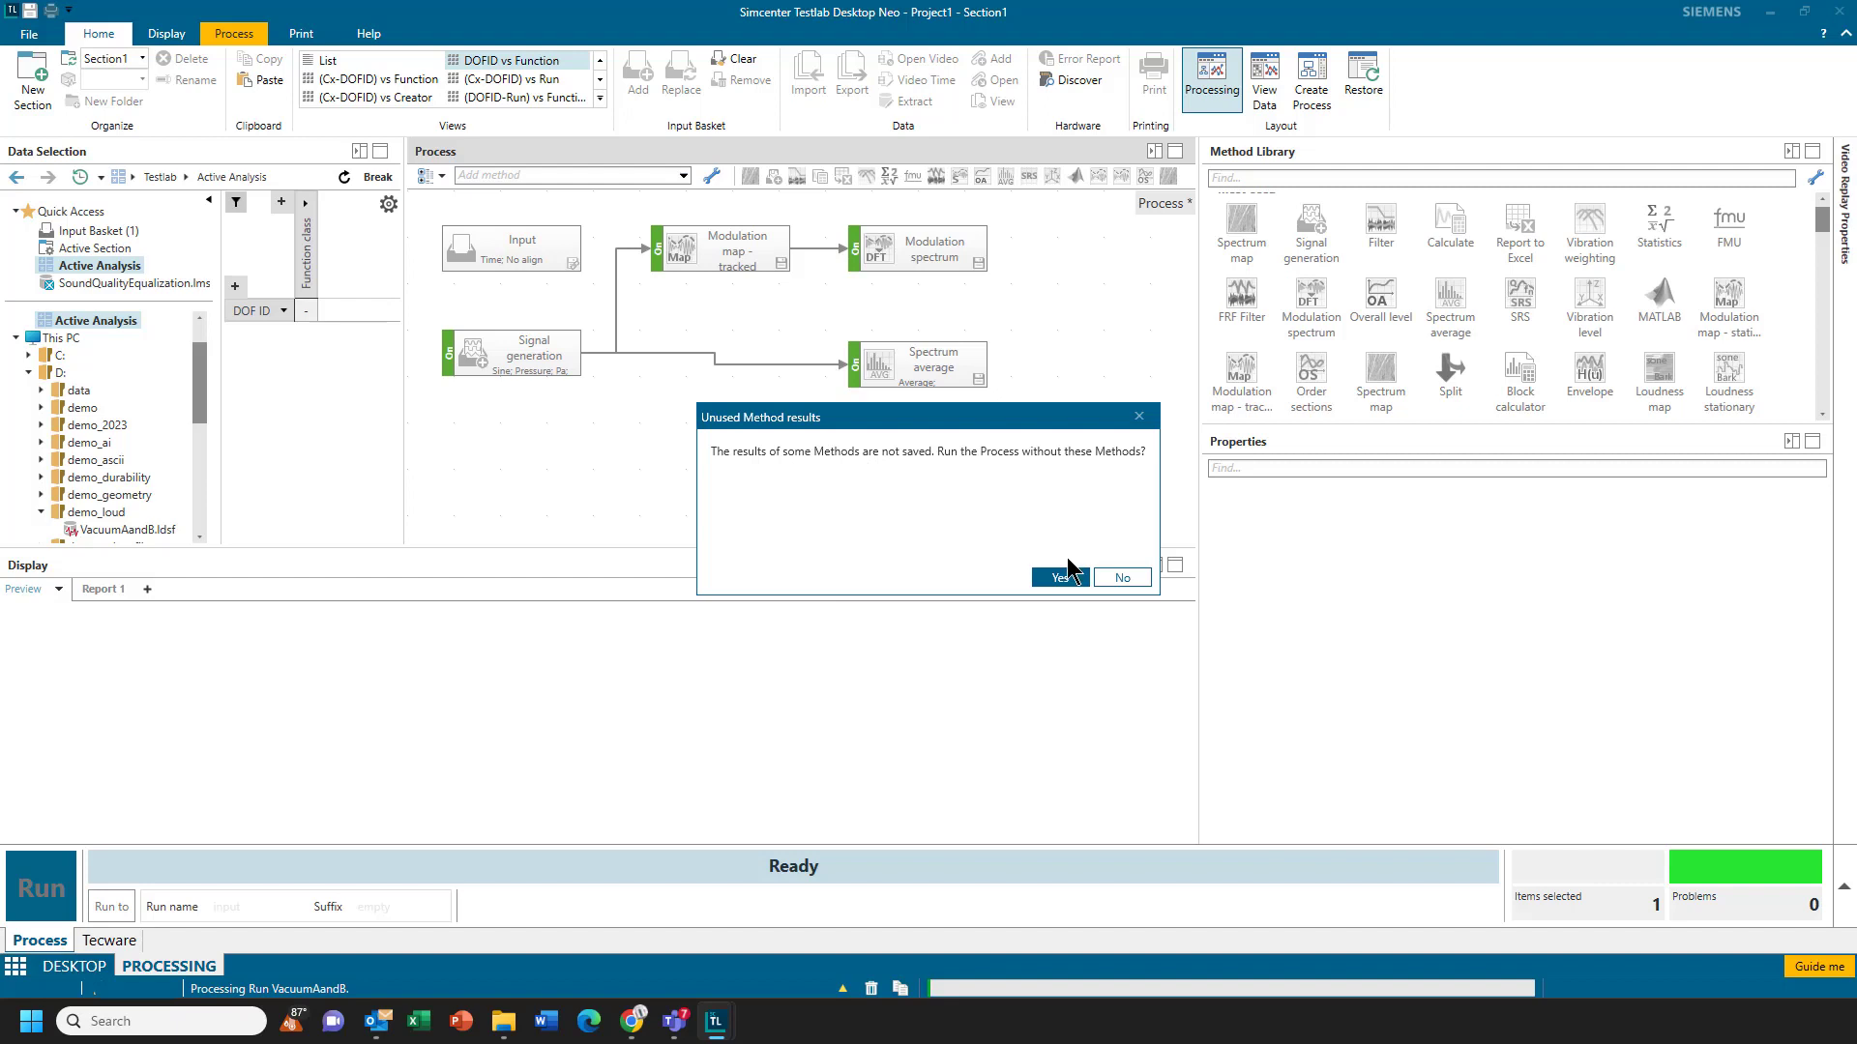
Step: Run without the unused Input results, preview 500Hz AutoPower and averaged modulation spectrum, select Input
{"action": "left_click", "coordinate": [1067, 576]}
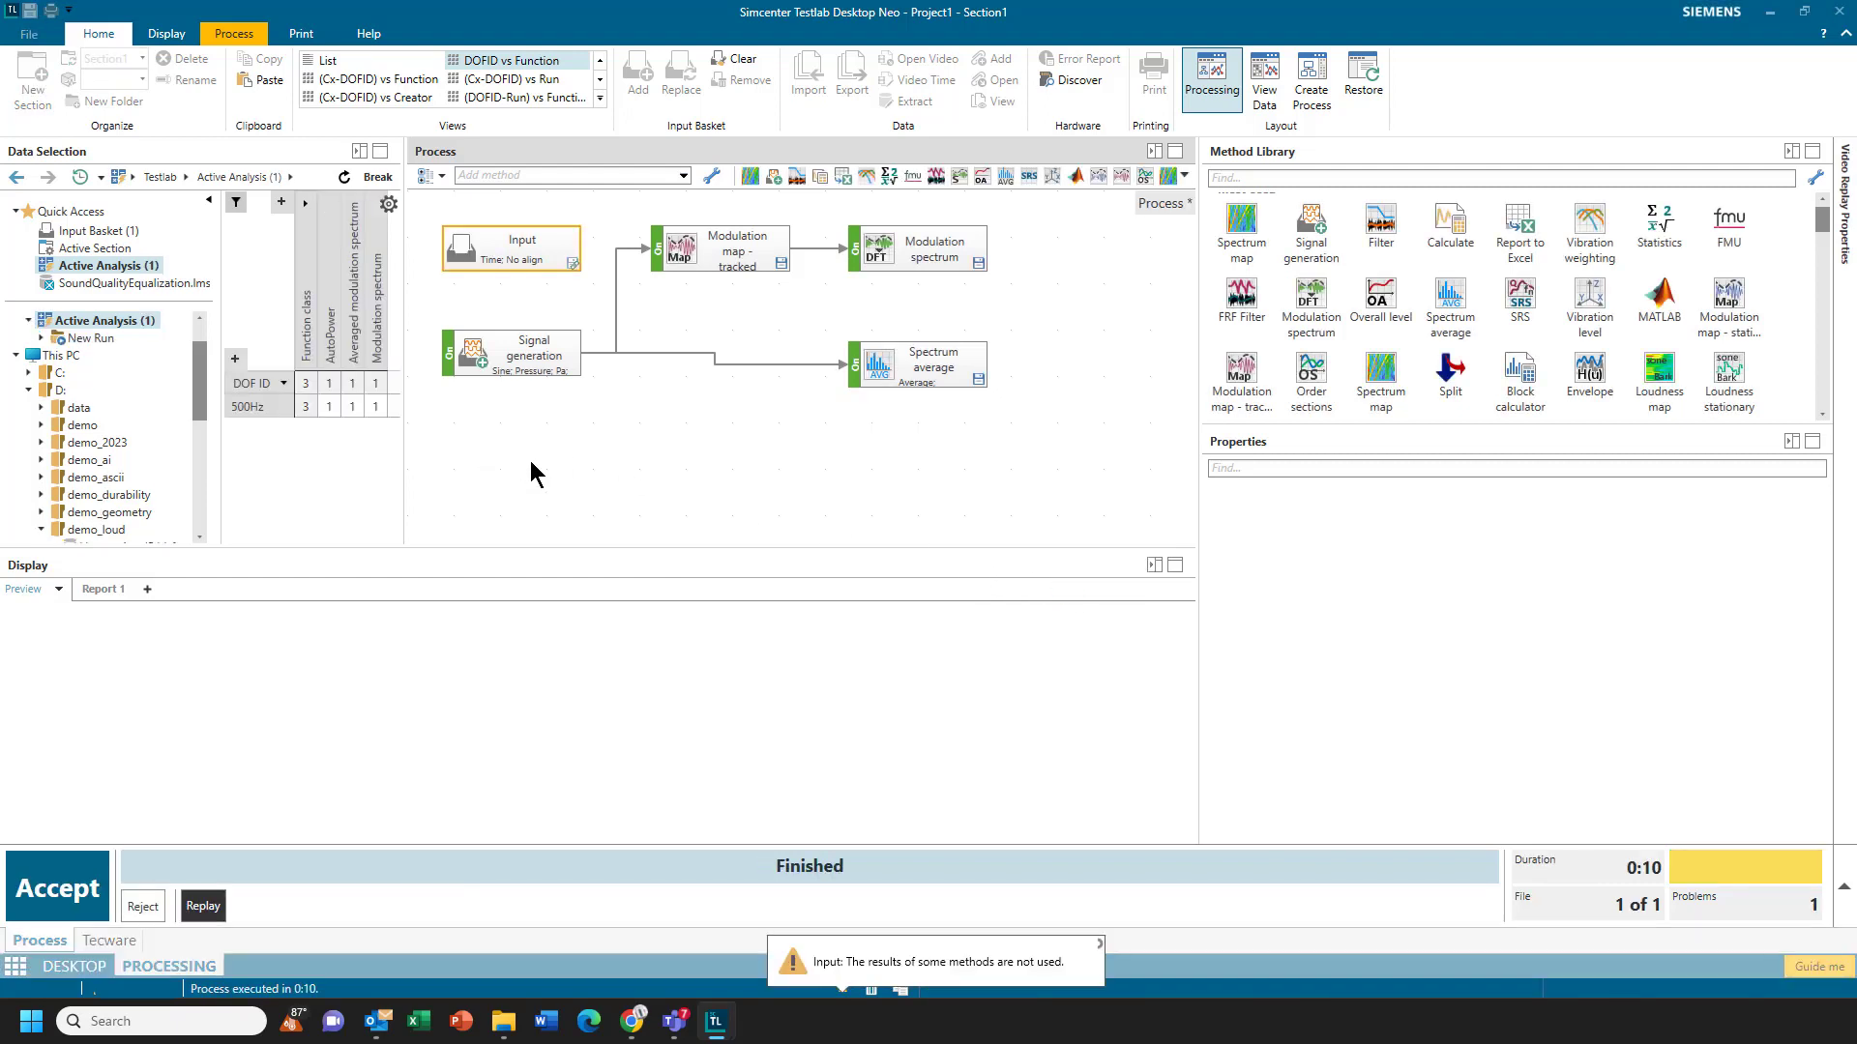
{"action": "left_click", "coordinate": [323, 409]}
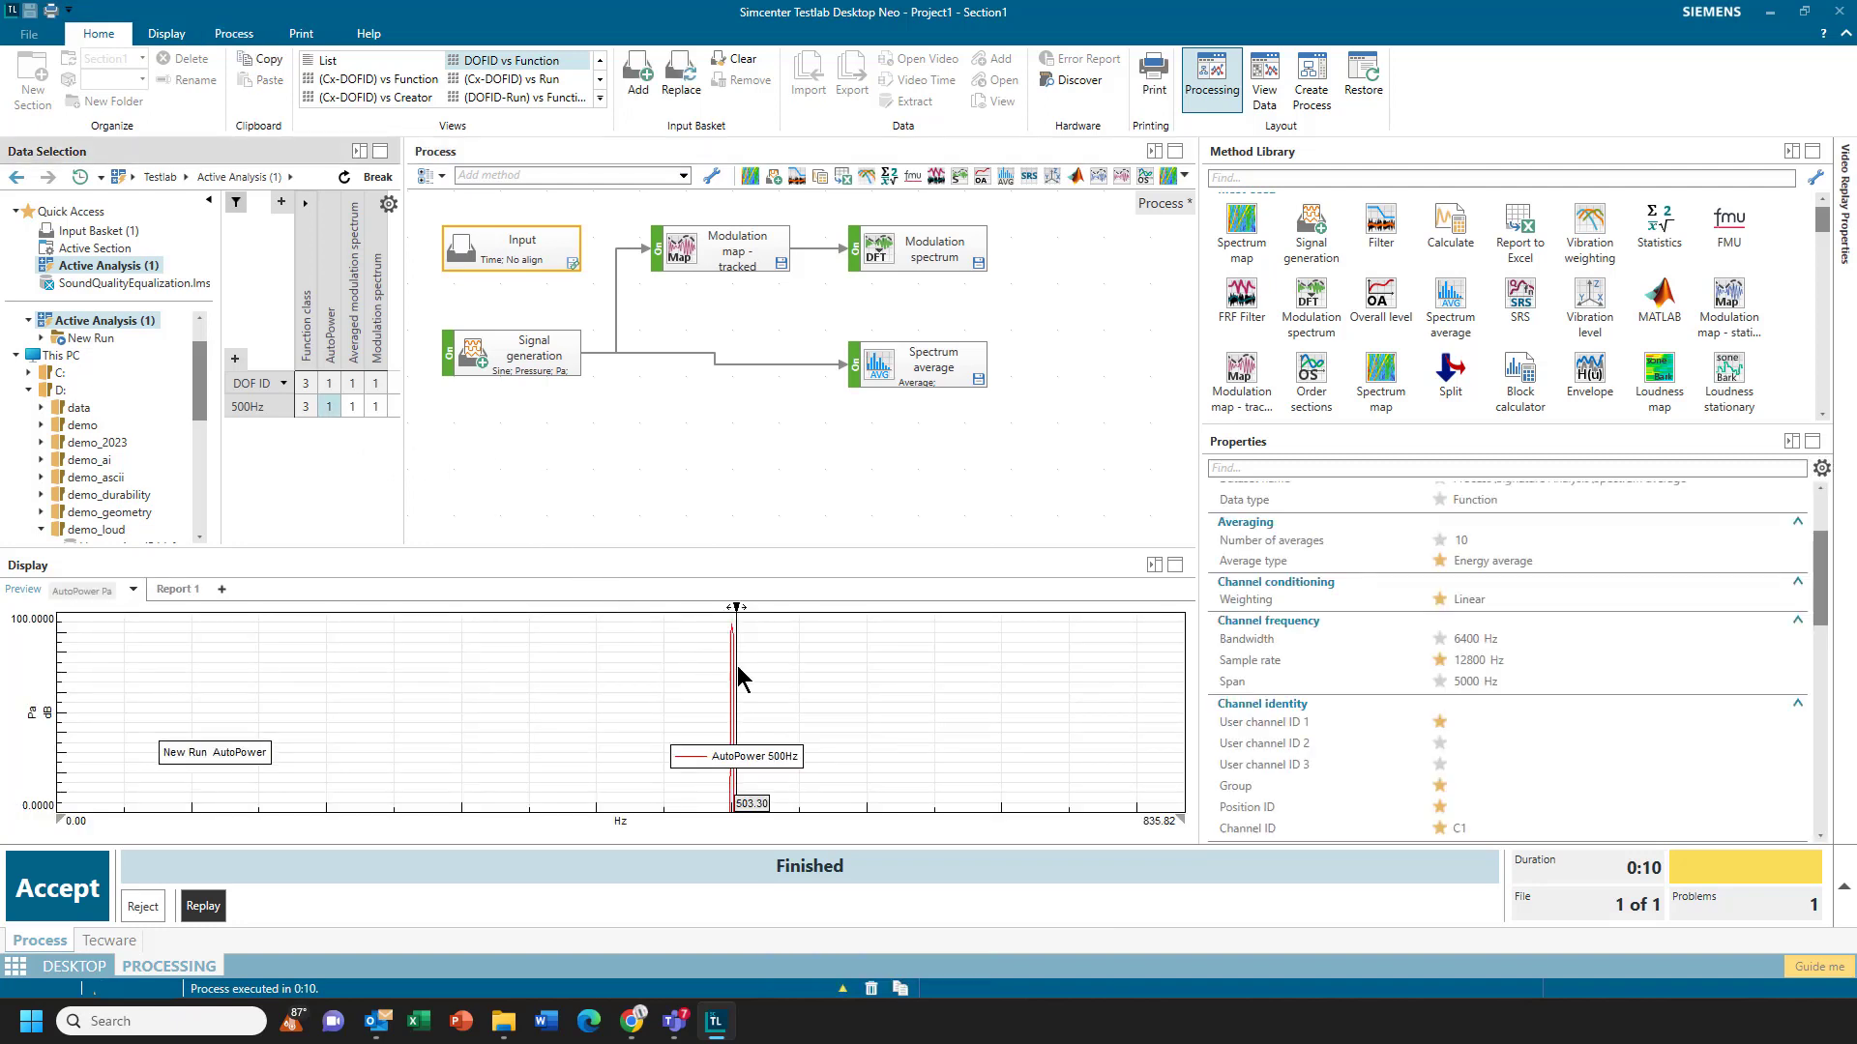
{"action": "left_click_drag", "start_coordinate": [735, 667], "coordinate": [752, 665]}
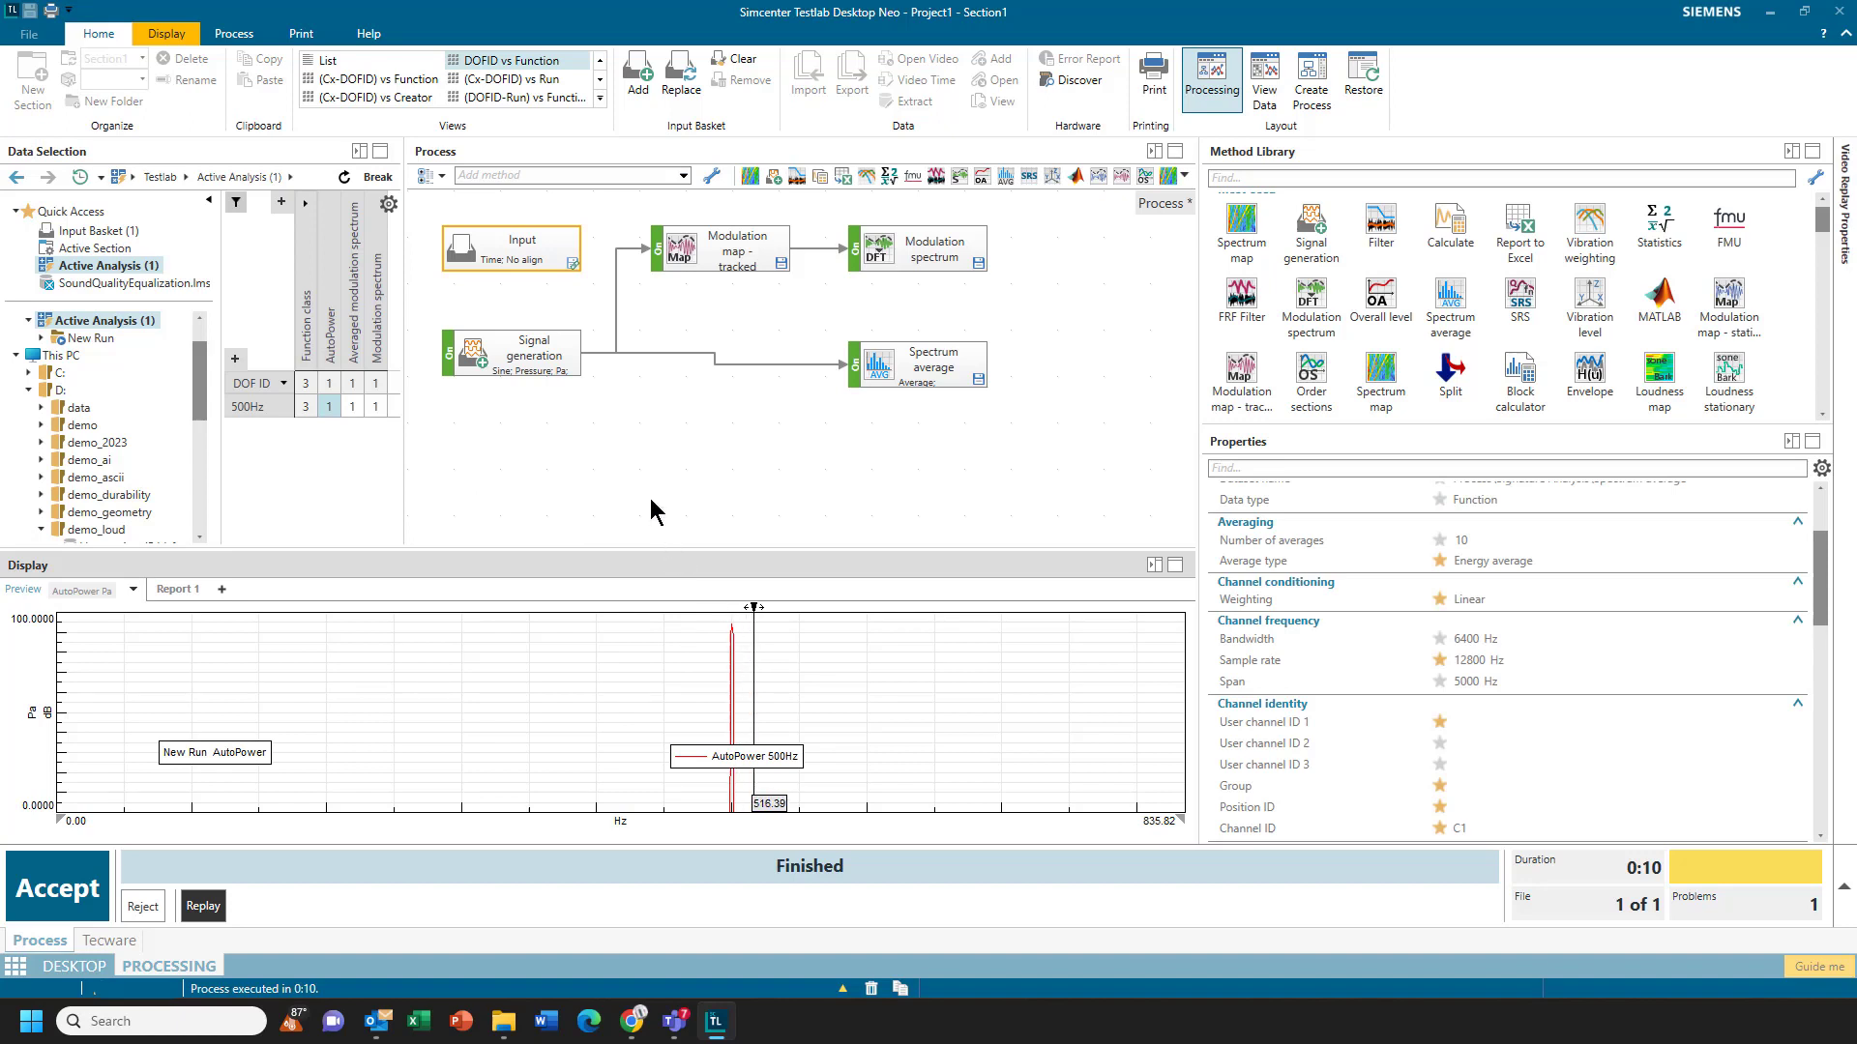
{"action": "left_click", "coordinate": [350, 407], "text": "ctrl"}
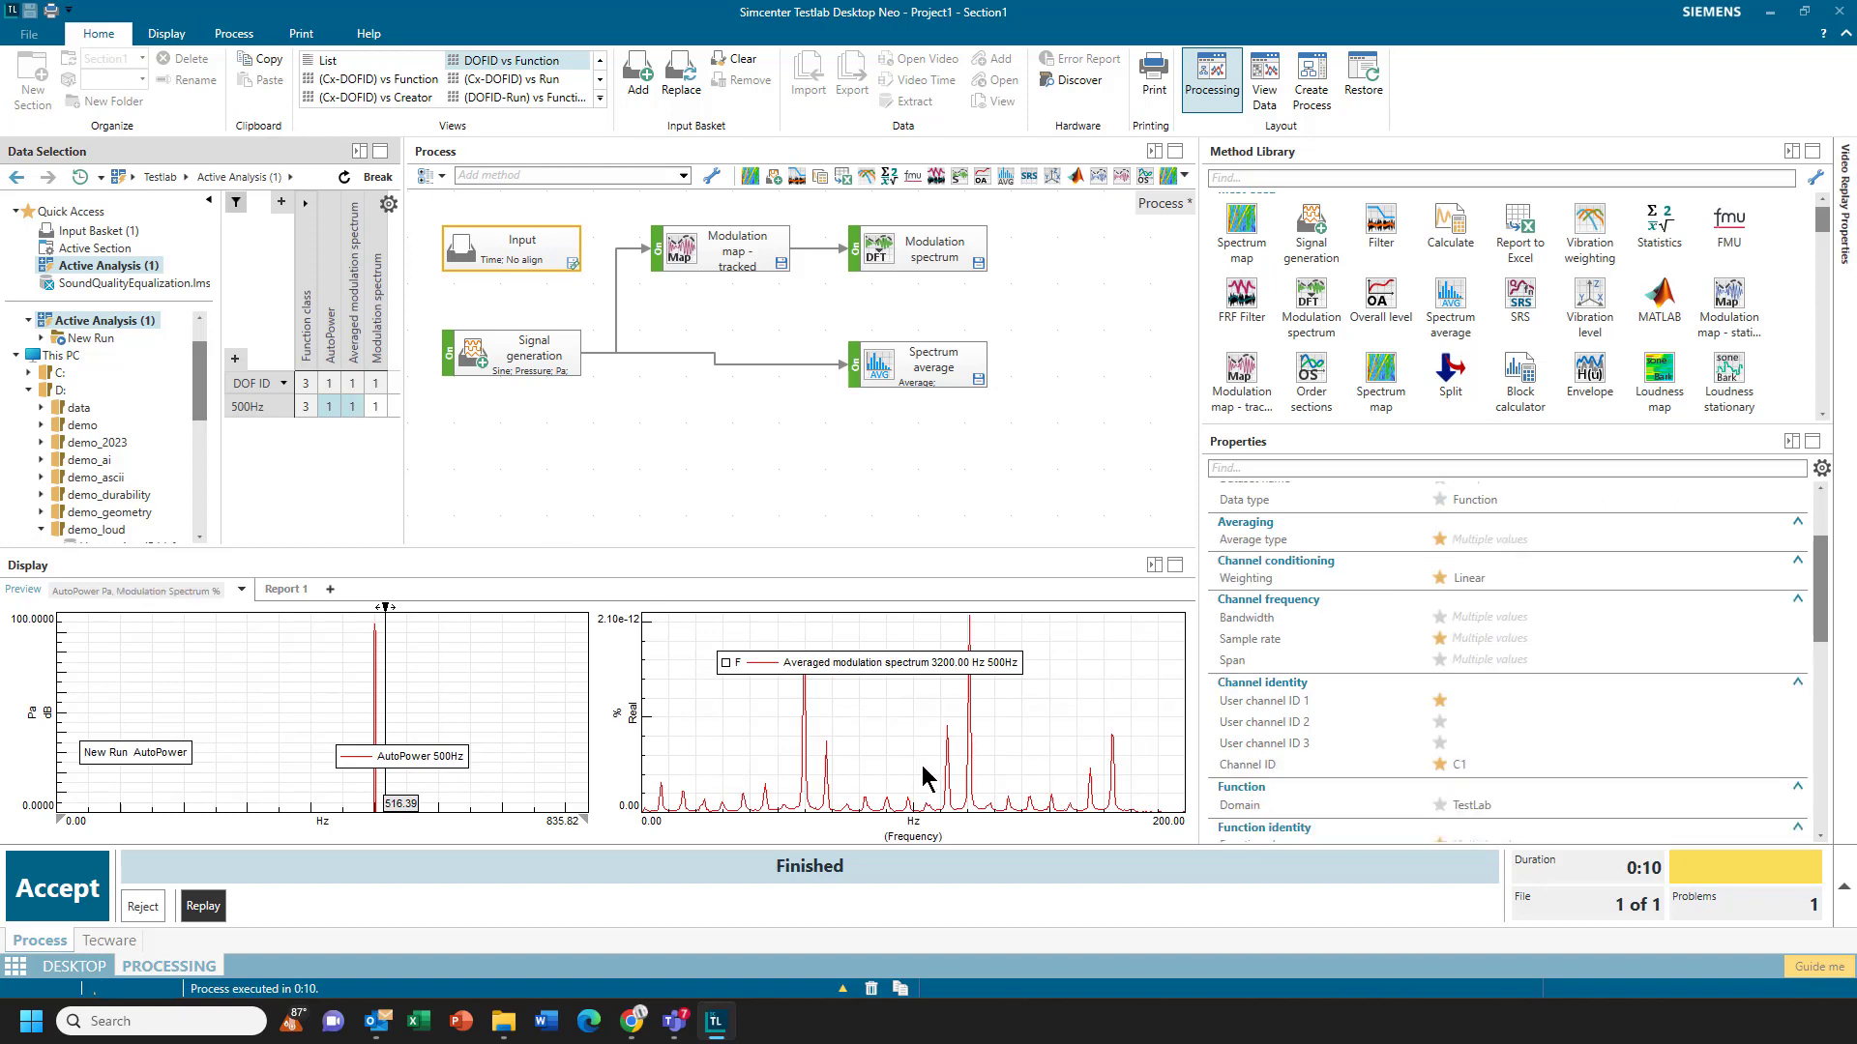
{"action": "left_click", "coordinate": [444, 237]}
{"action": "left_click_drag", "start_coordinate": [424, 204], "coordinate": [590, 285]}
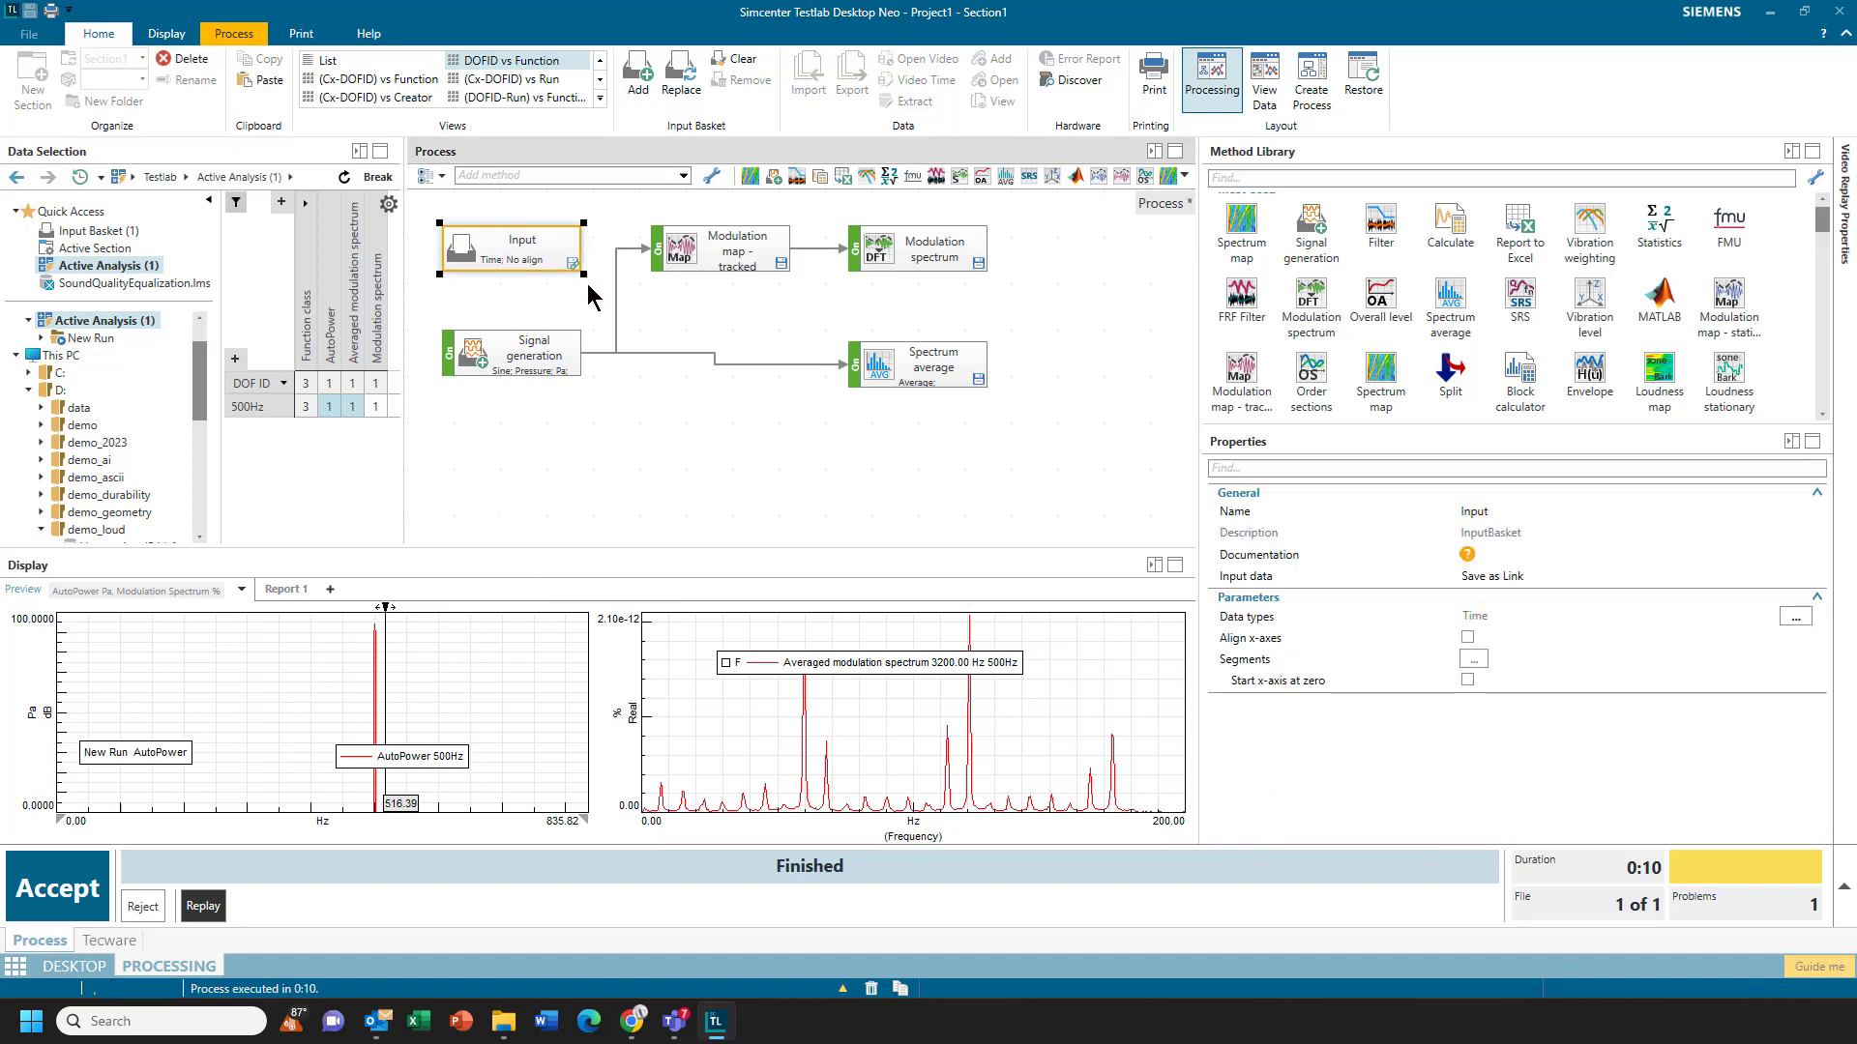
Step: Delete the Input block and clear the Method Library search for 'inp'
{"action": "key", "text": "Delete"}
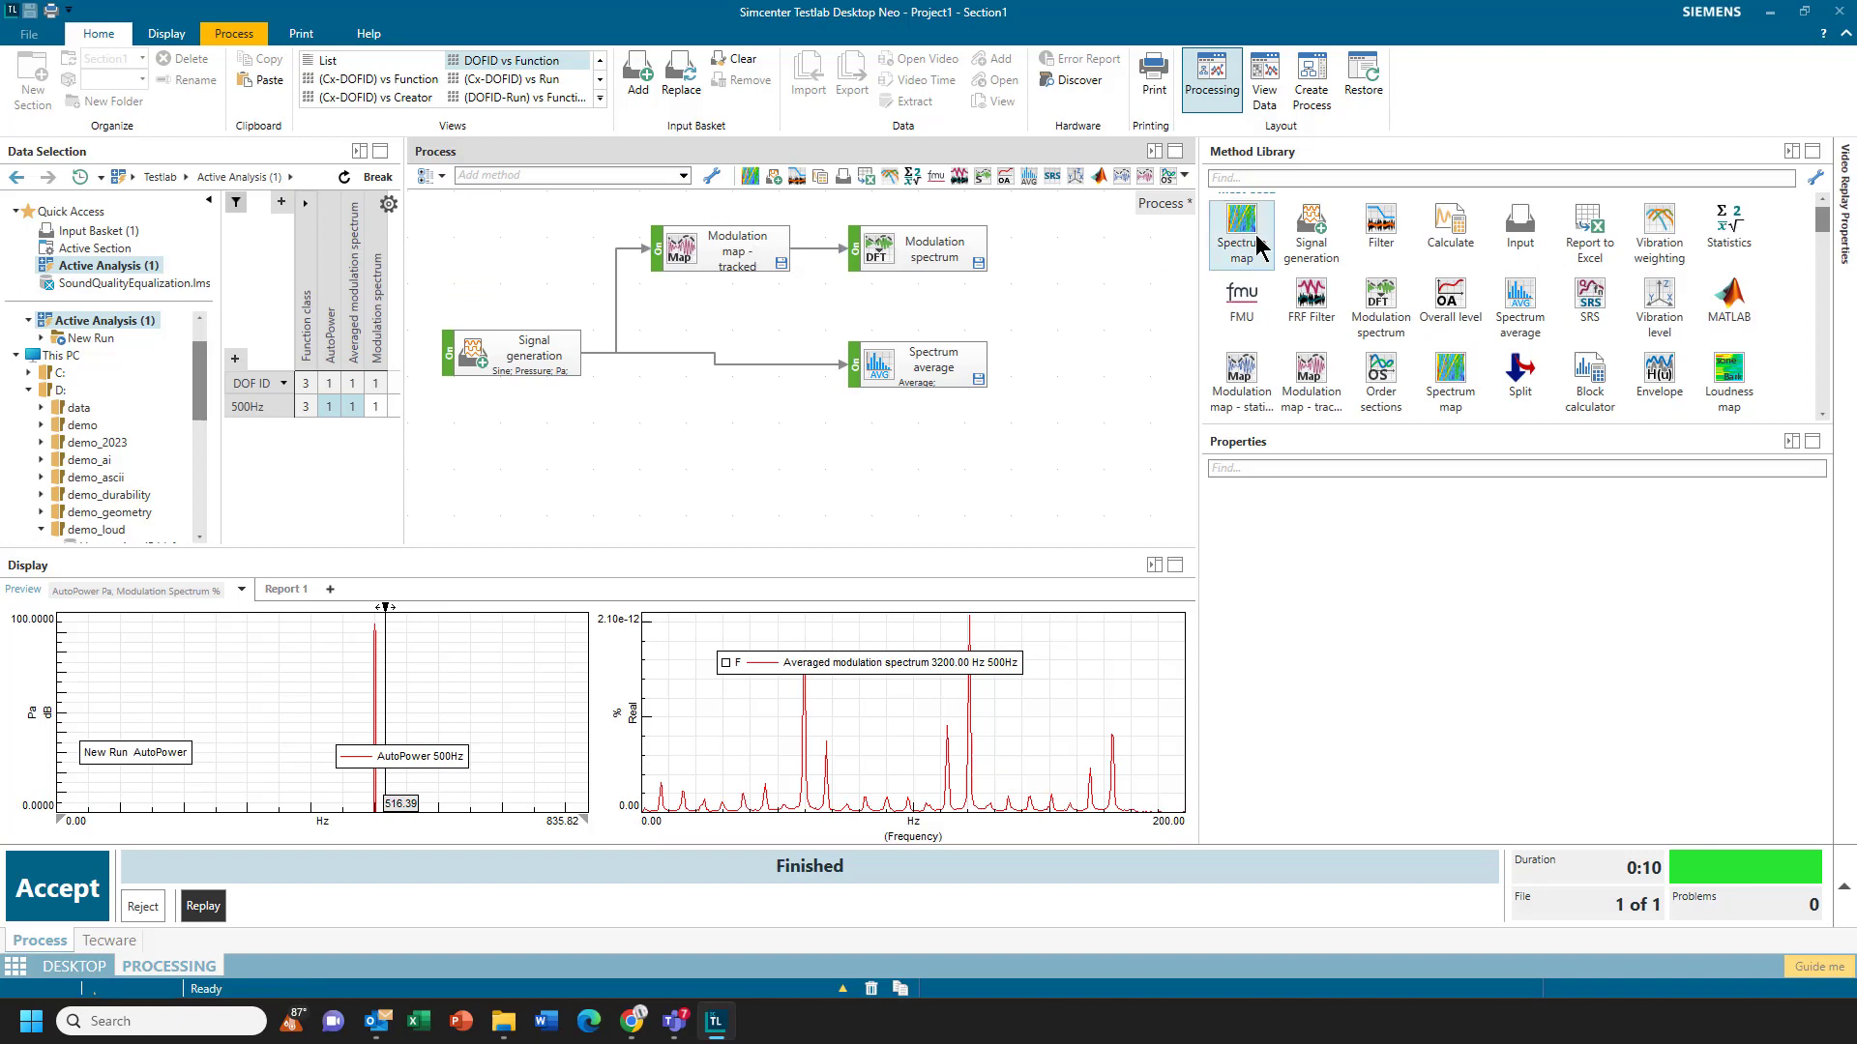
{"action": "left_click", "coordinate": [1385, 177]}
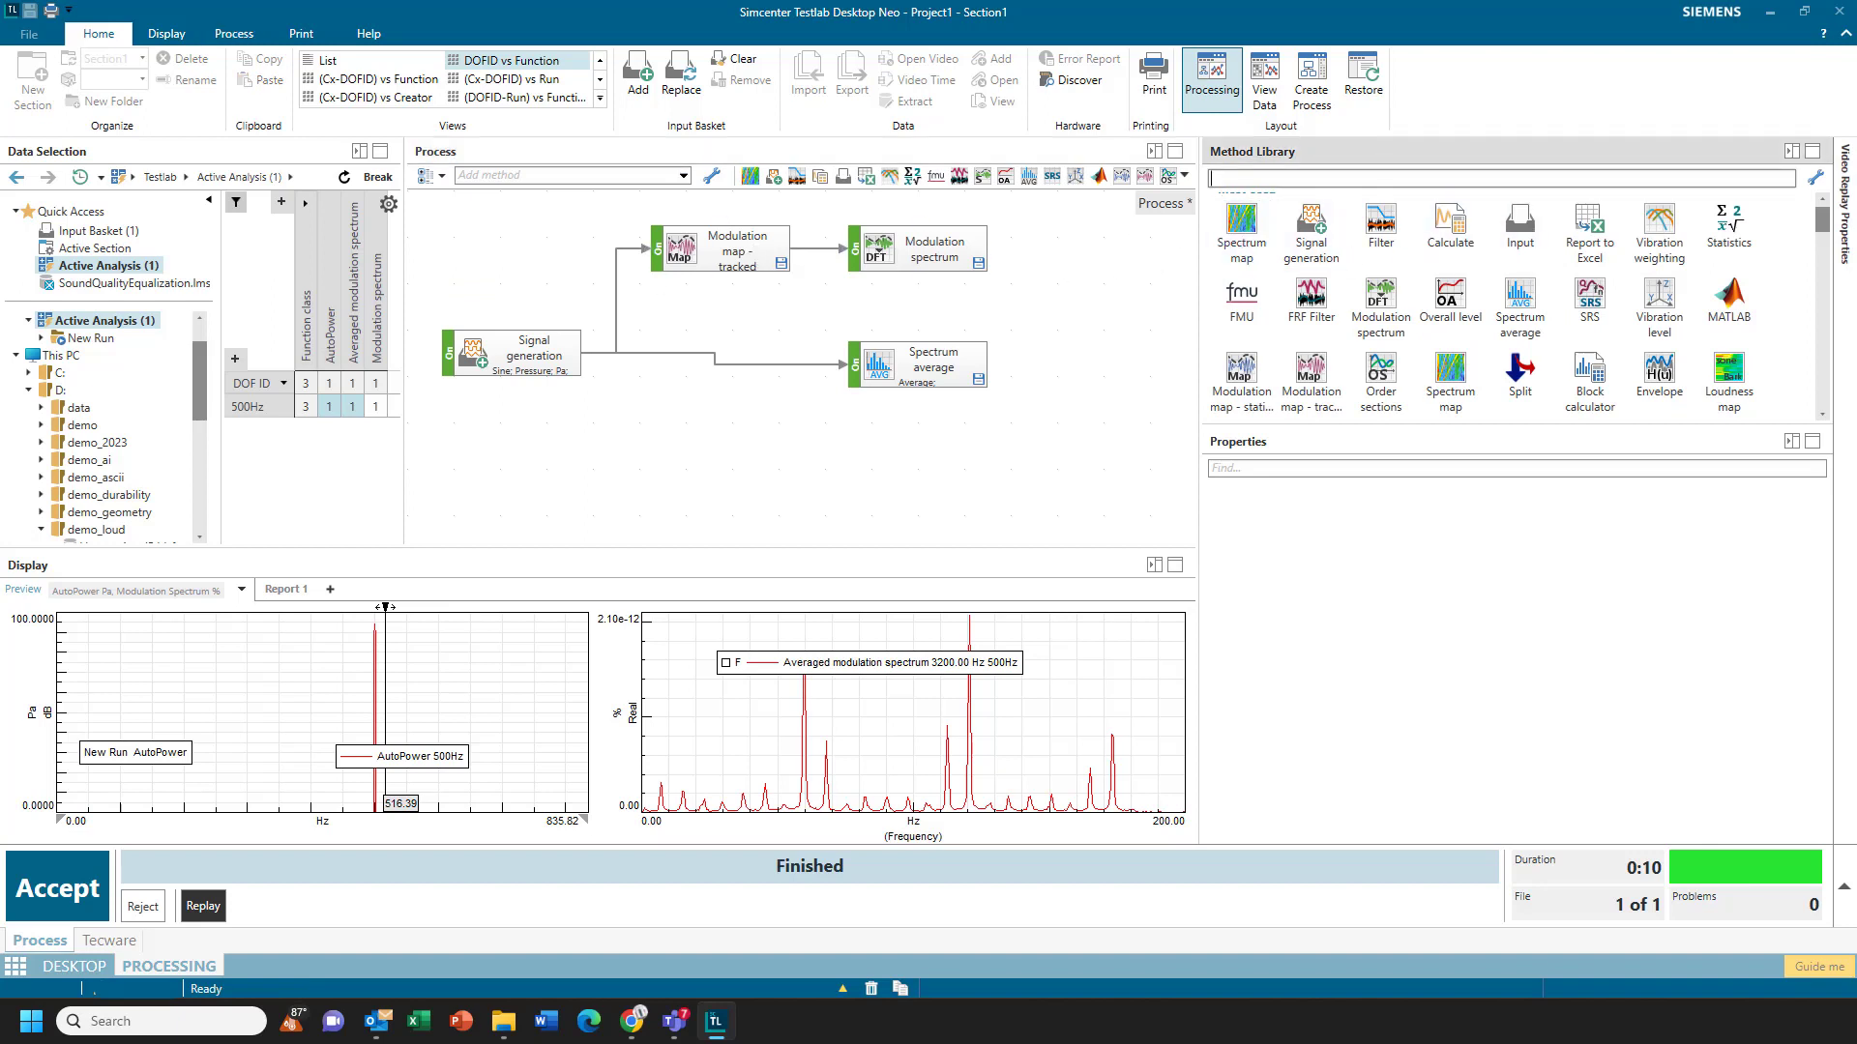
{"action": "type", "text": "inp"}
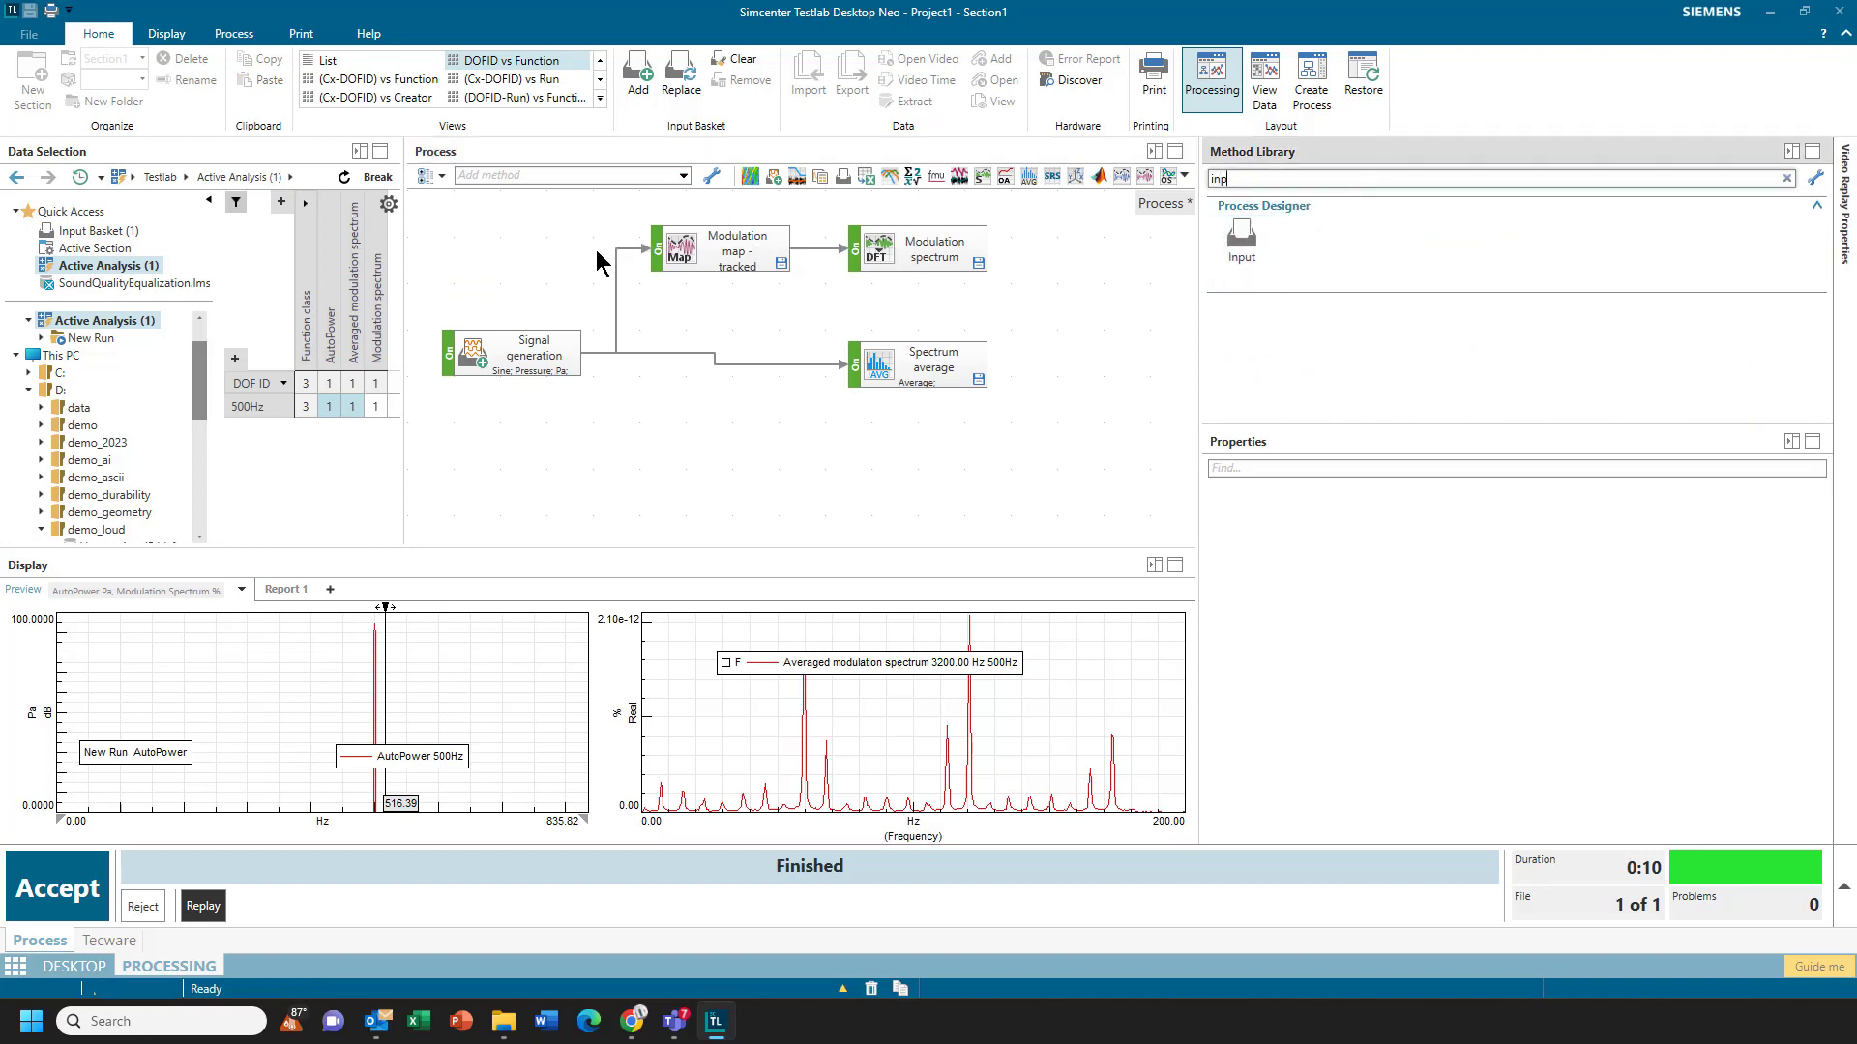
{"action": "key", "text": "BackSpace"}
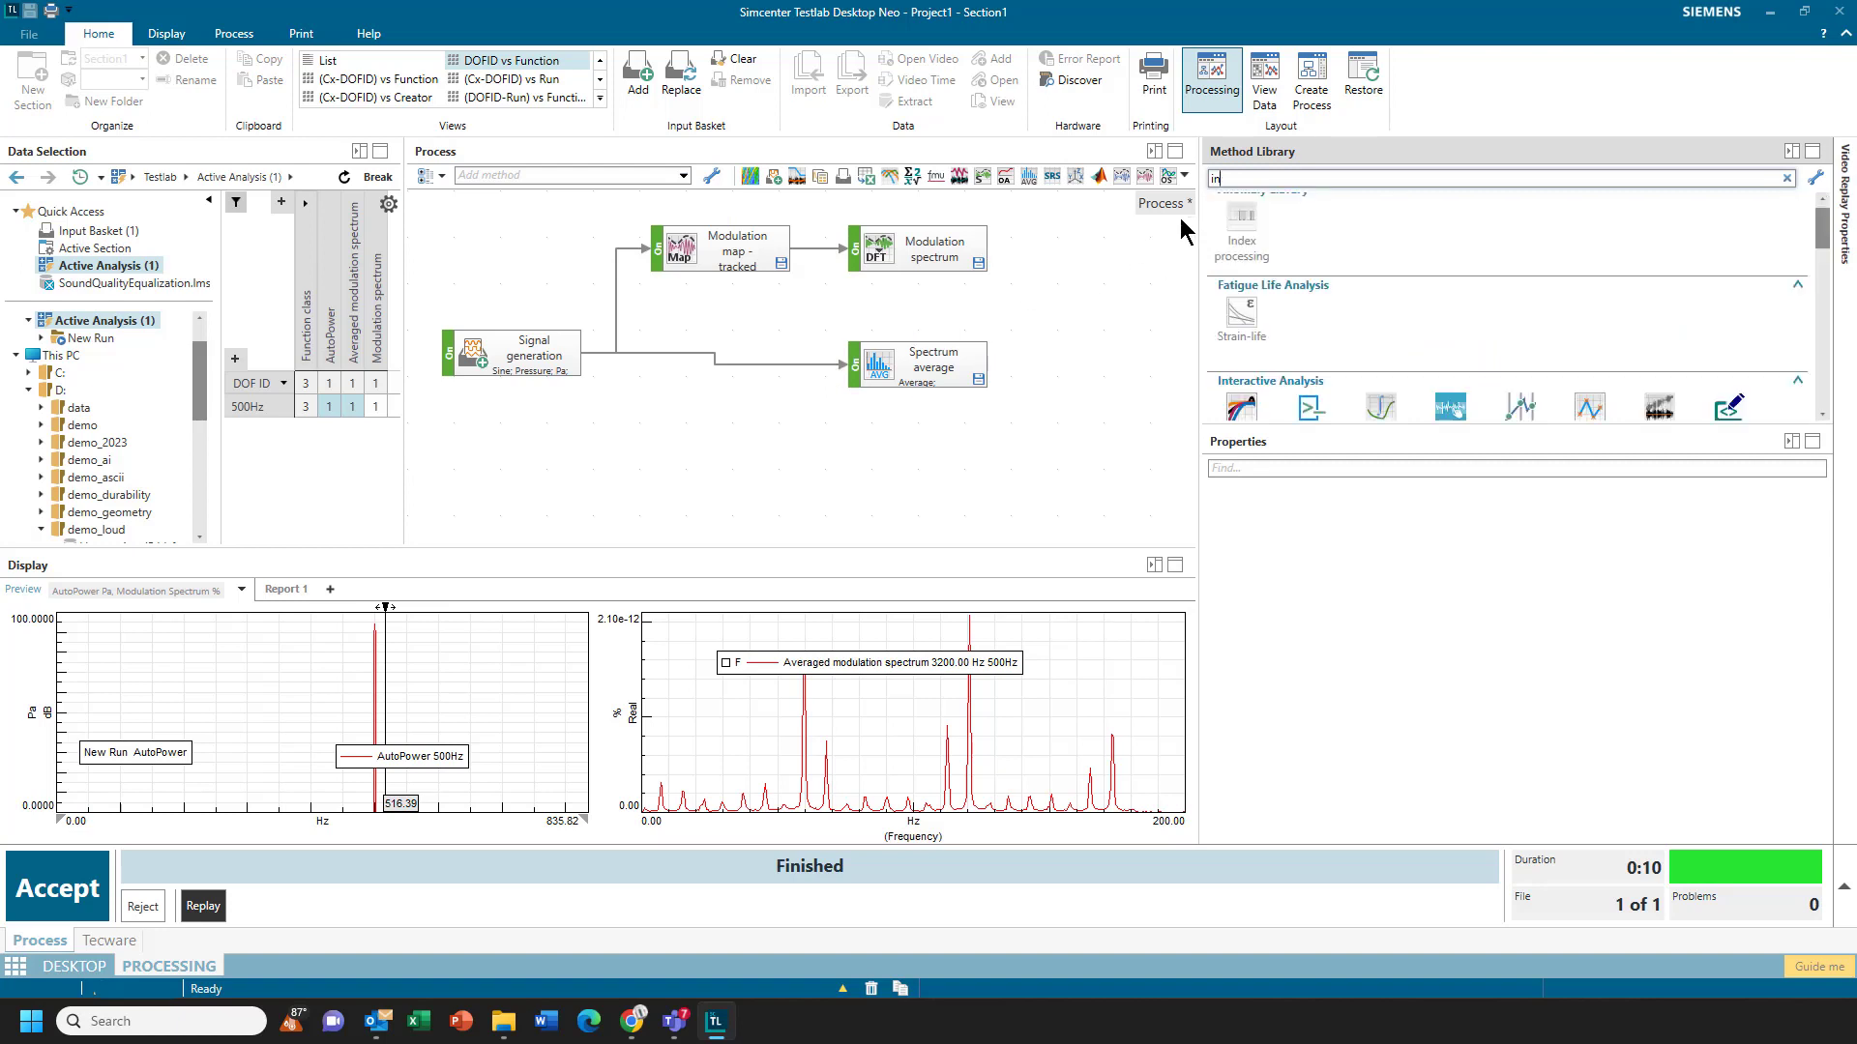
{"action": "key", "text": "BackSpace"}
{"action": "key", "text": "BackSpace"}
Step: Discard the results, rerun the process, and discard the new results
{"action": "left_click", "coordinate": [147, 906]}
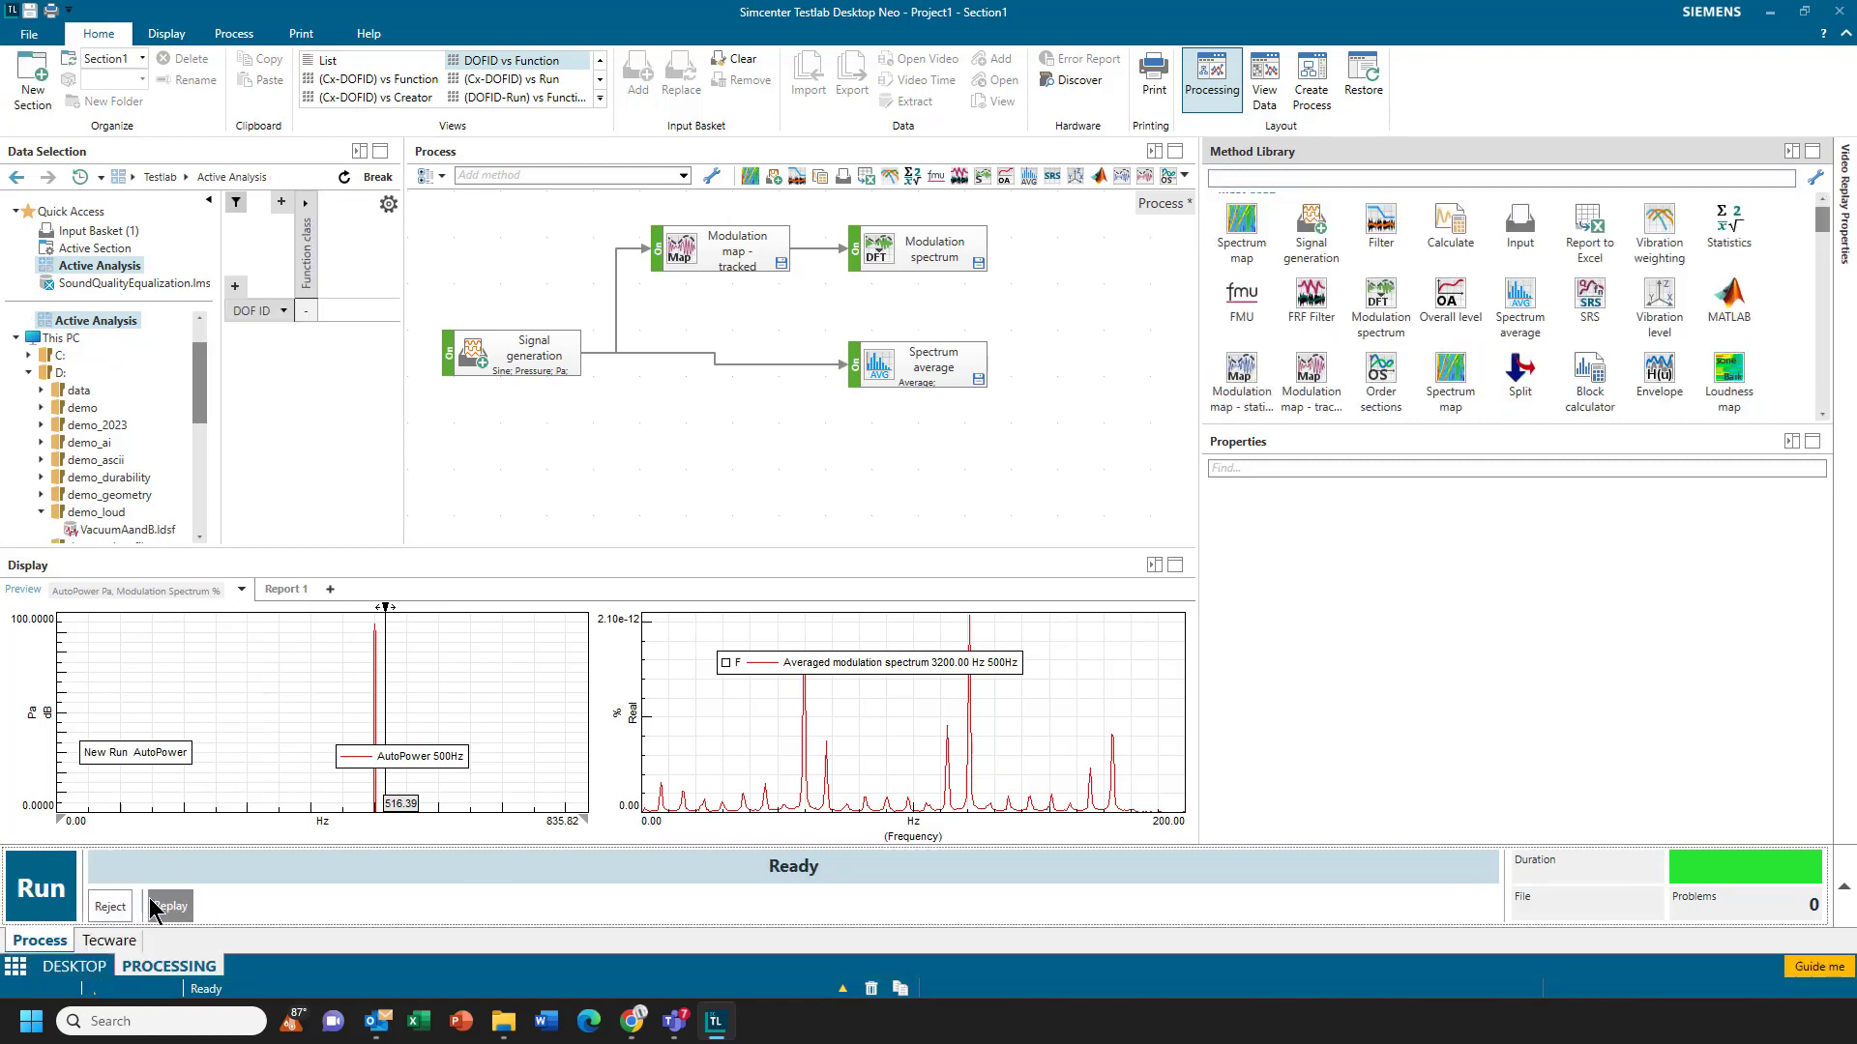
{"action": "left_click", "coordinate": [68, 876]}
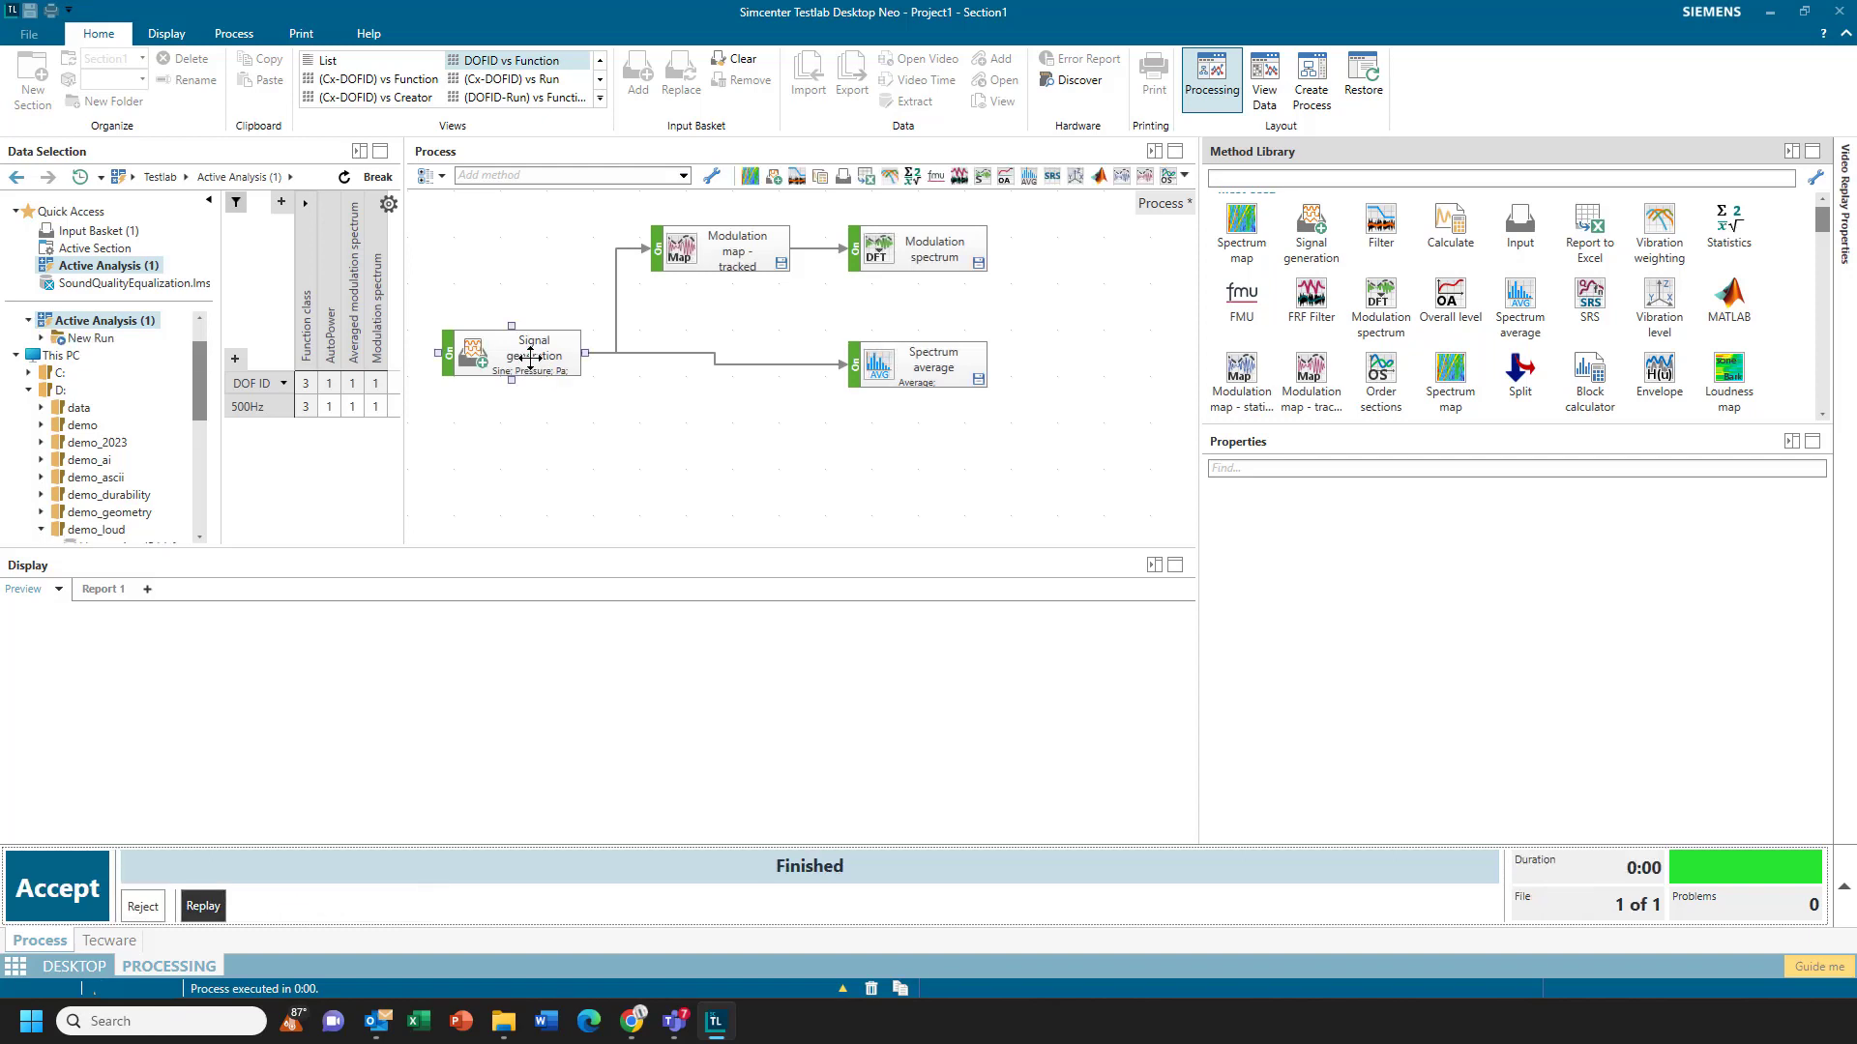
{"action": "left_click", "coordinate": [143, 906]}
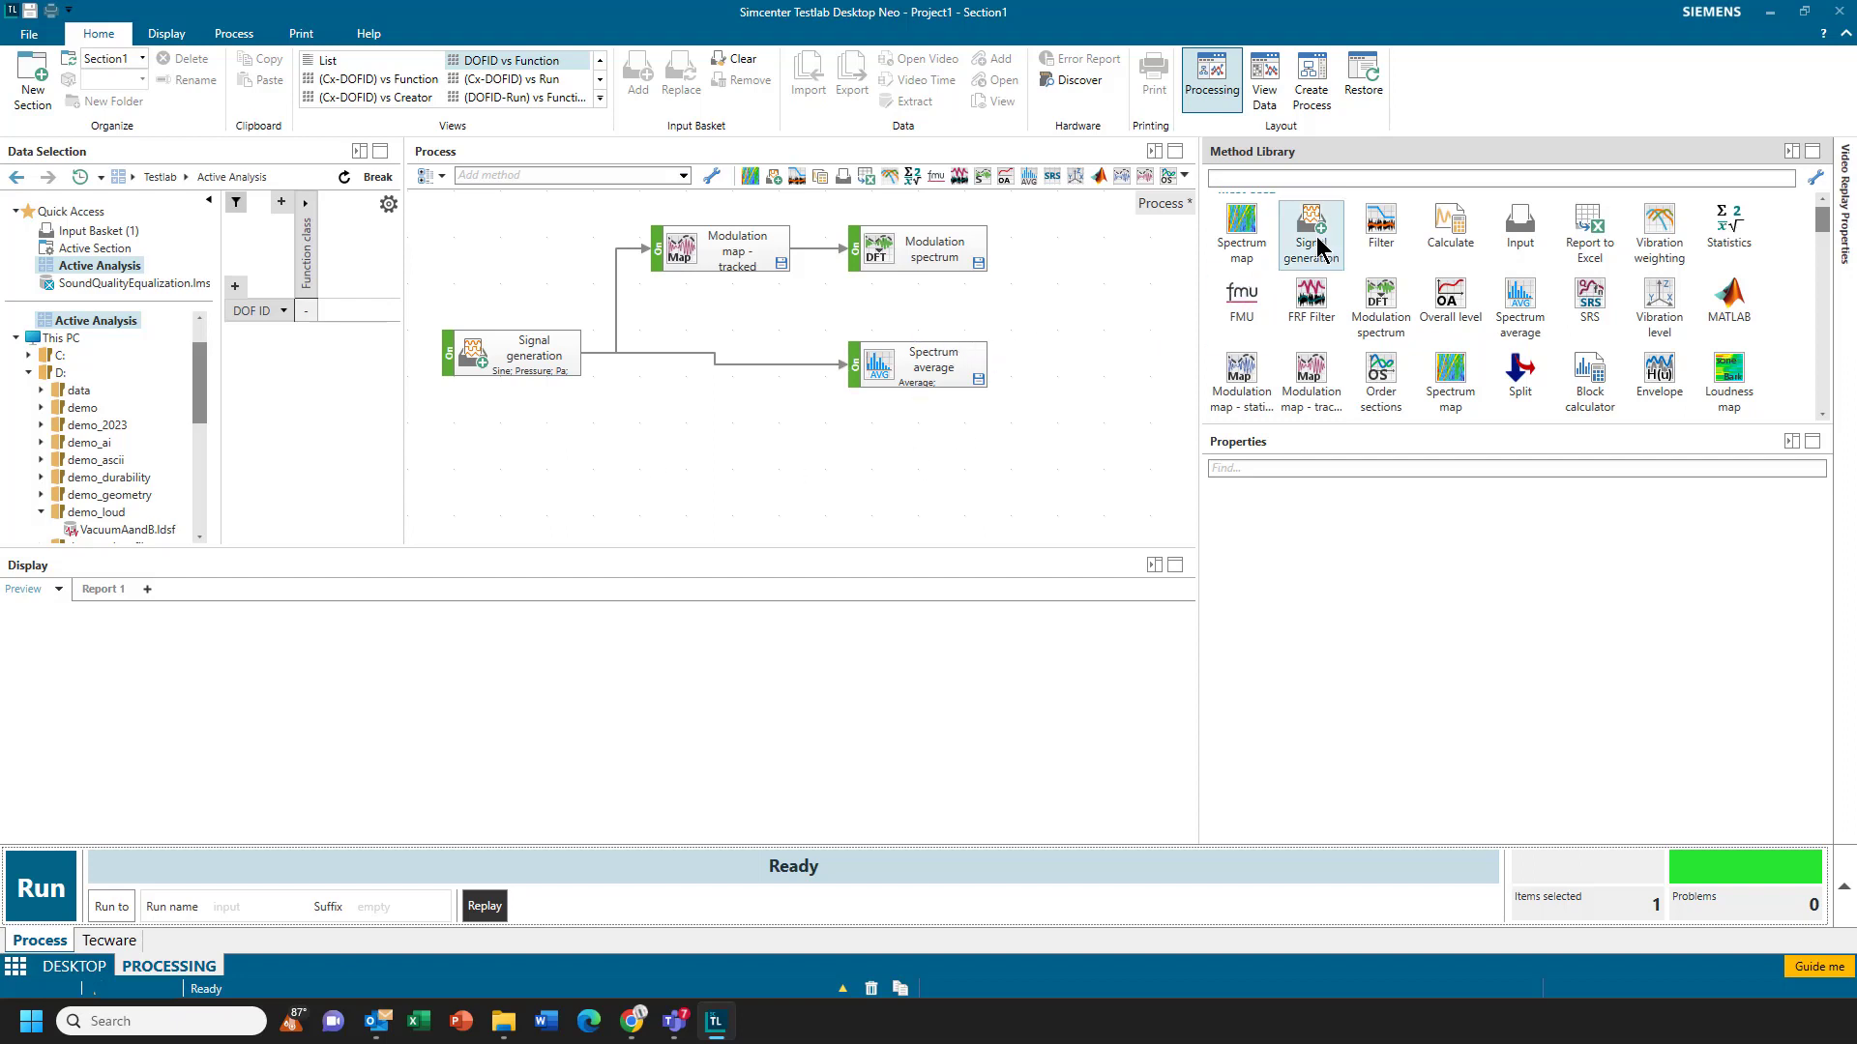
Step: Add a second Signal generation block with Pressure as its quantity
{"action": "left_click_drag", "start_coordinate": [1316, 236], "coordinate": [441, 241]}
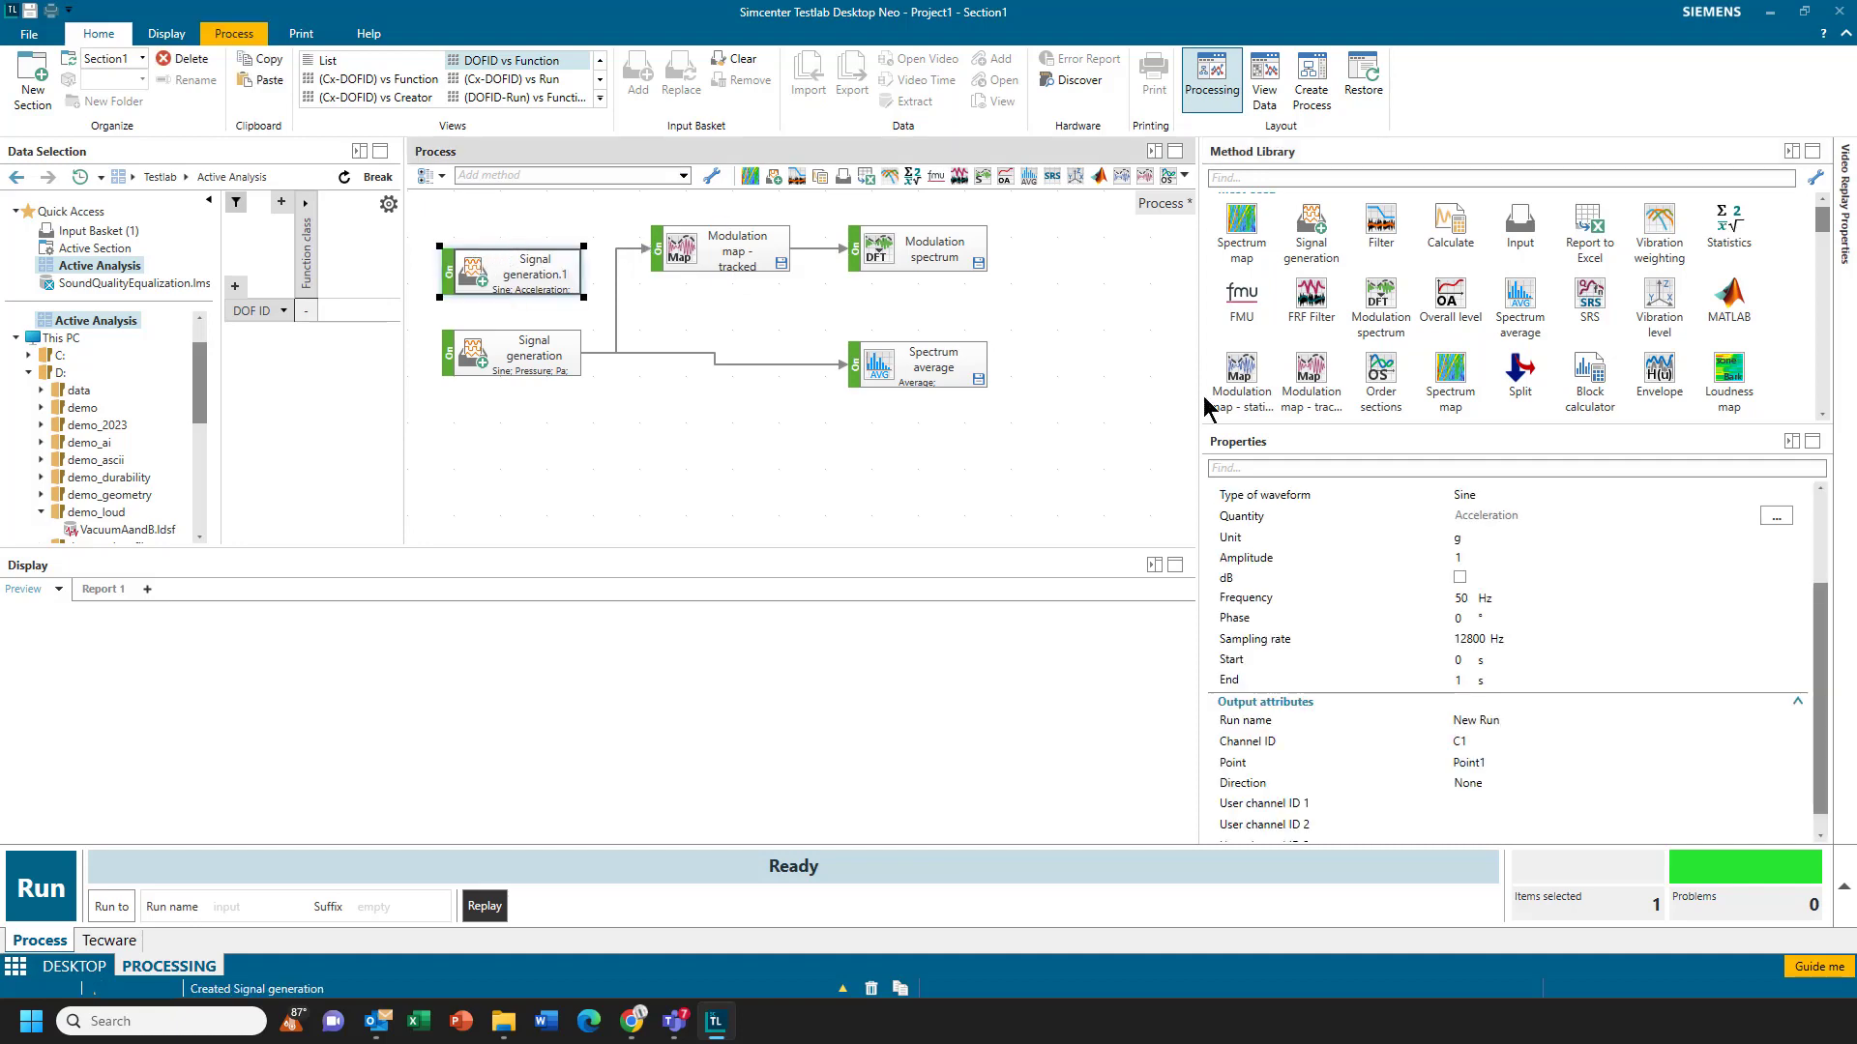
{"action": "left_click", "coordinate": [1775, 515]}
{"action": "left_click_drag", "start_coordinate": [1052, 165], "coordinate": [1045, 595]}
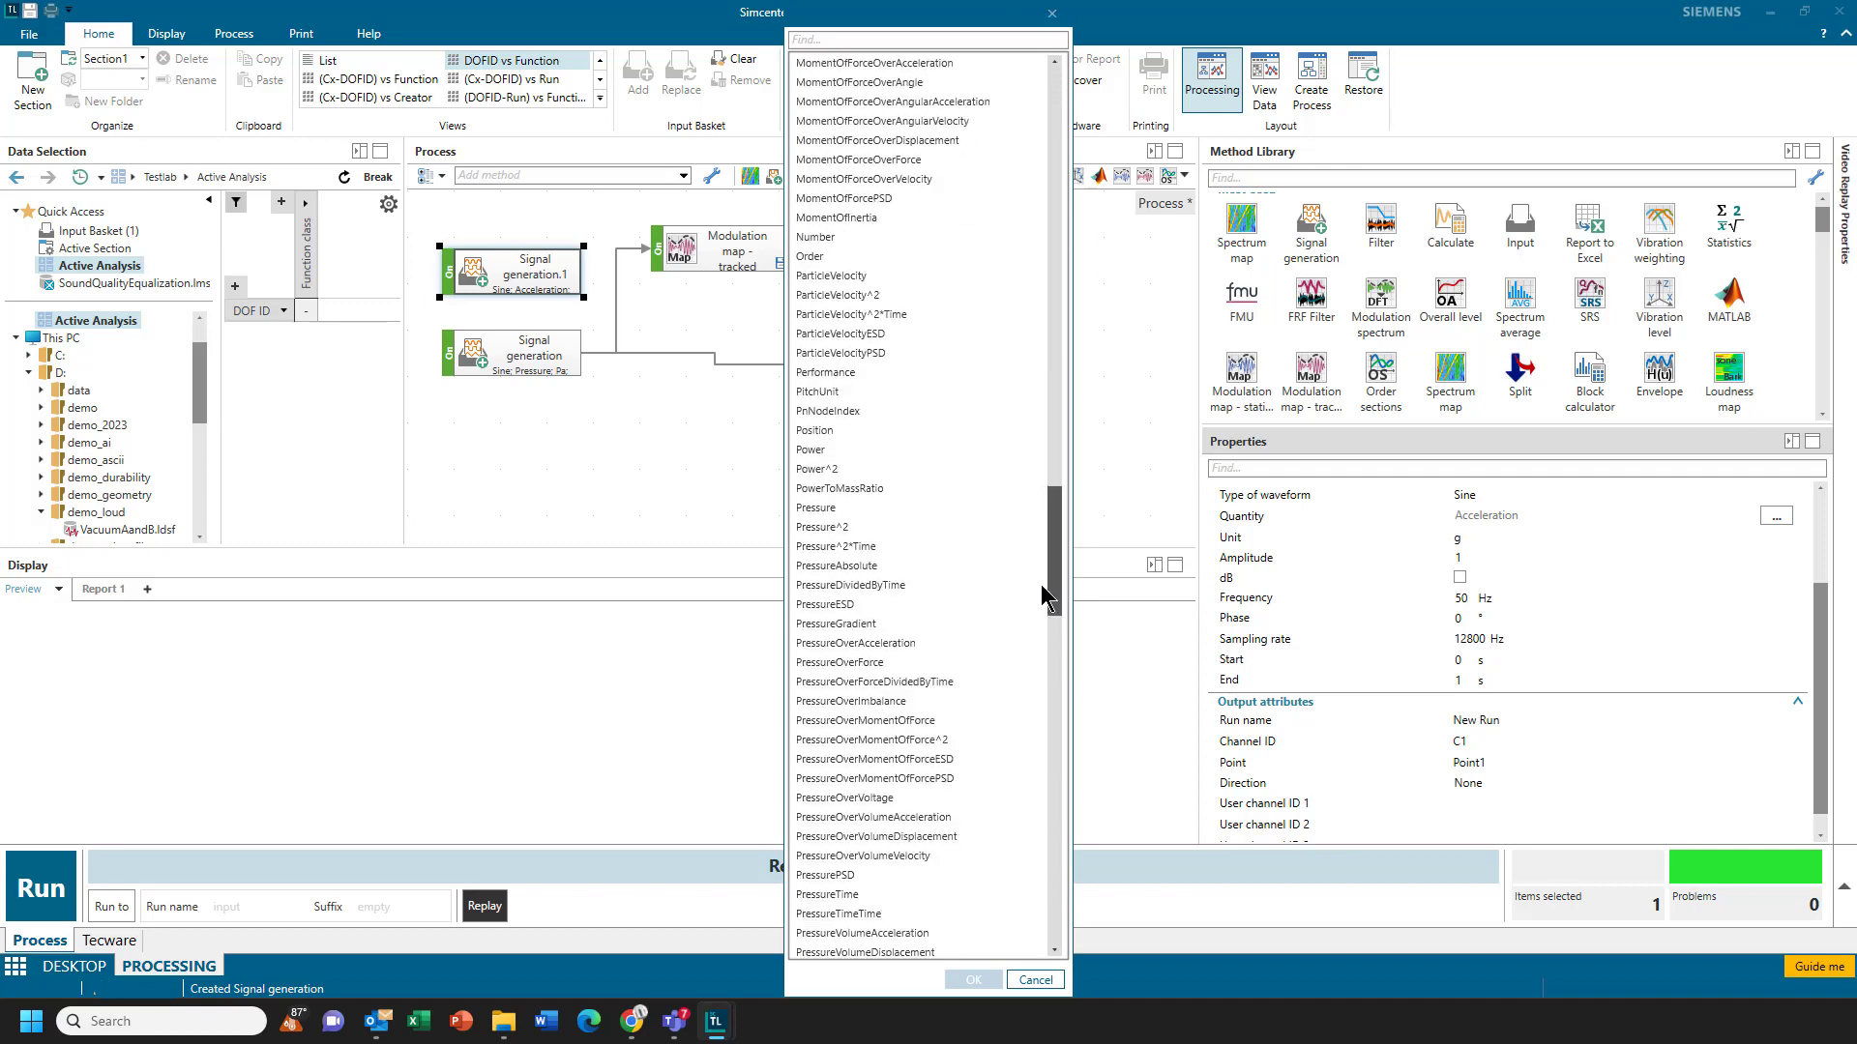
{"action": "left_click", "coordinate": [878, 510]}
{"action": "left_click", "coordinate": [972, 980]}
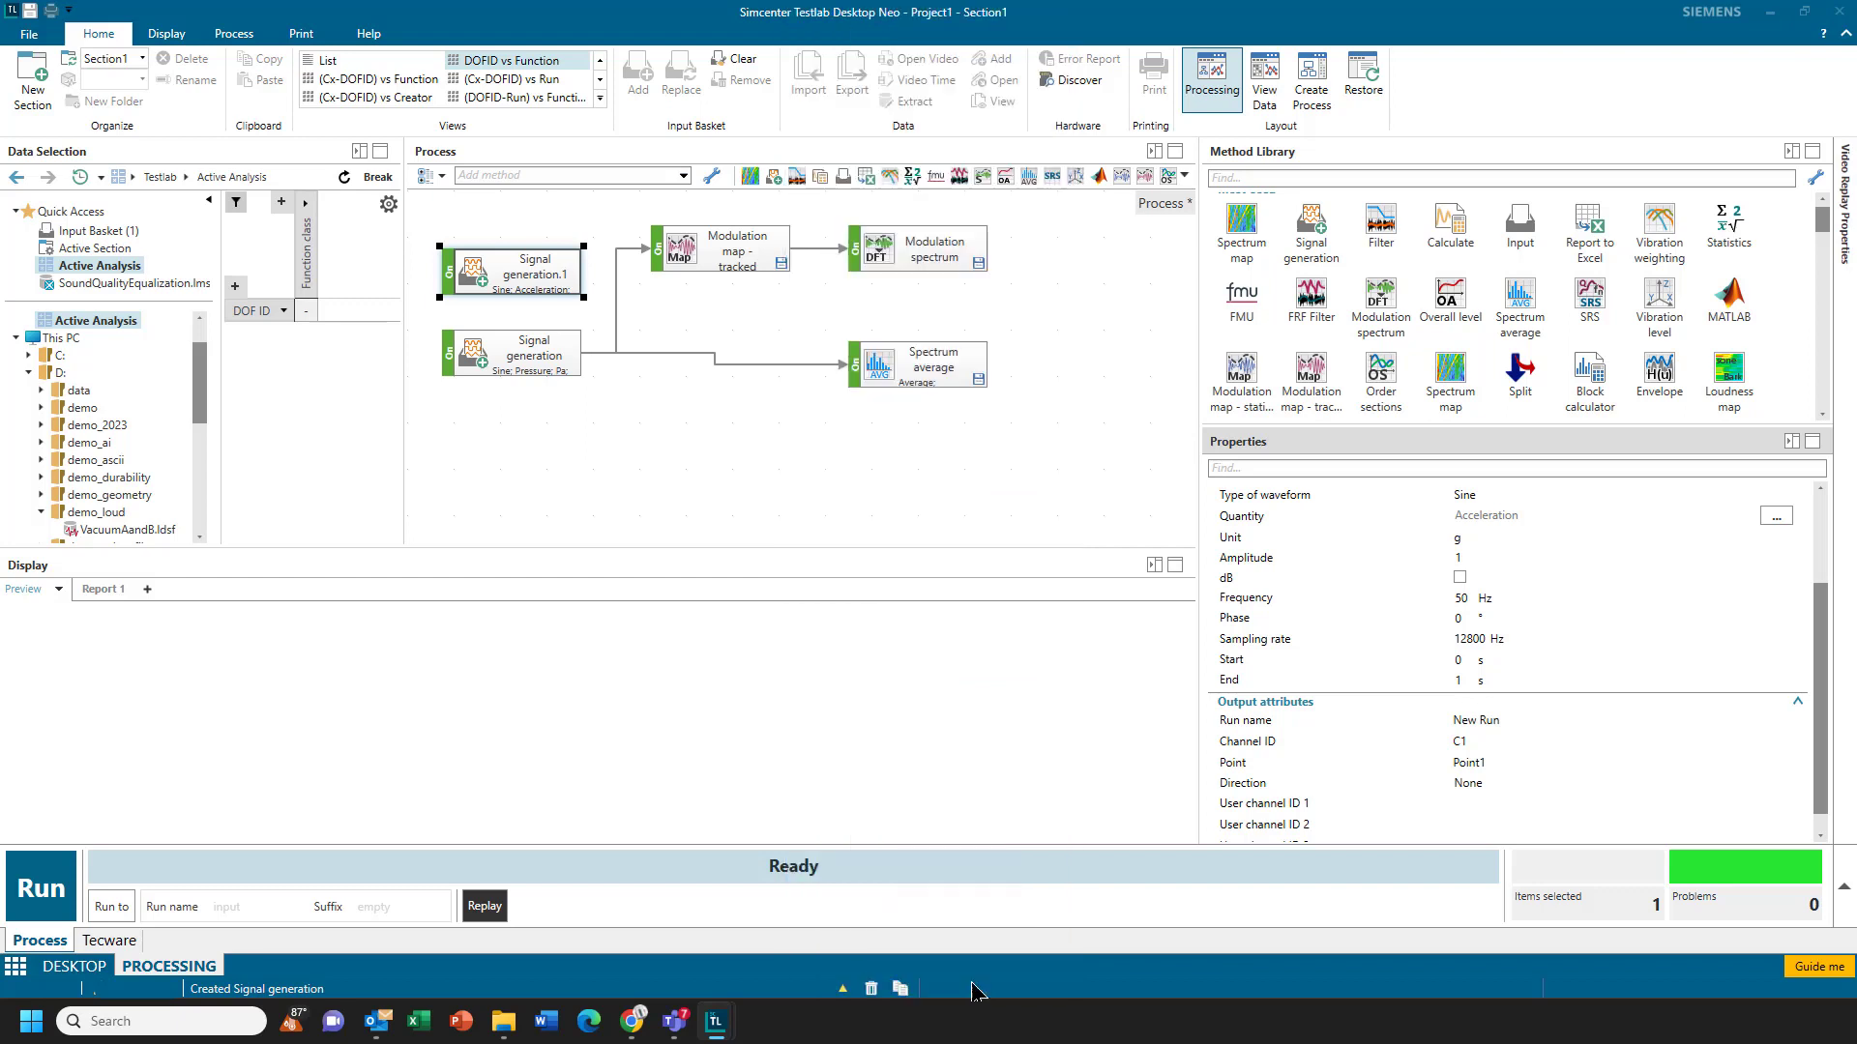
Step: Set the second sine to 510 Hz with a 10 s end time and edit its point label
{"action": "left_click", "coordinate": [1466, 600]}
{"action": "key", "text": "BackSpace"}
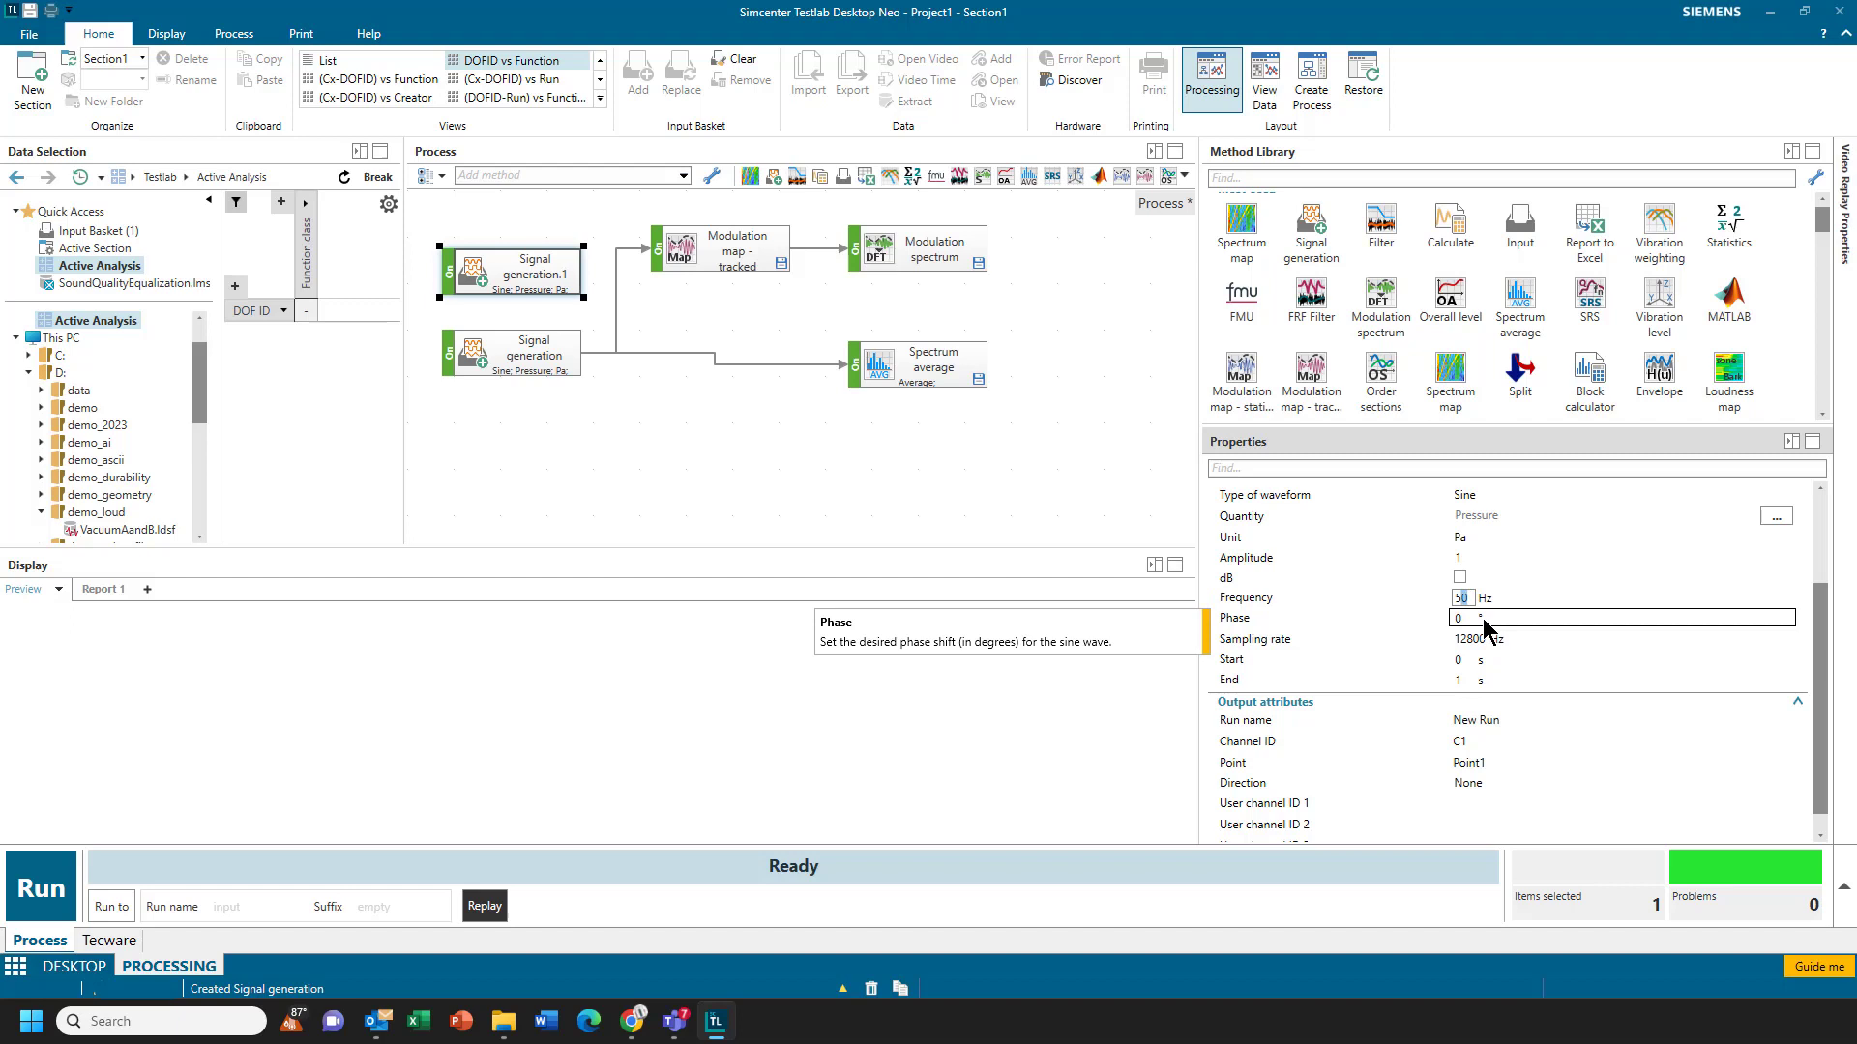
{"action": "type", "text": "10"}
{"action": "key", "text": "Return"}
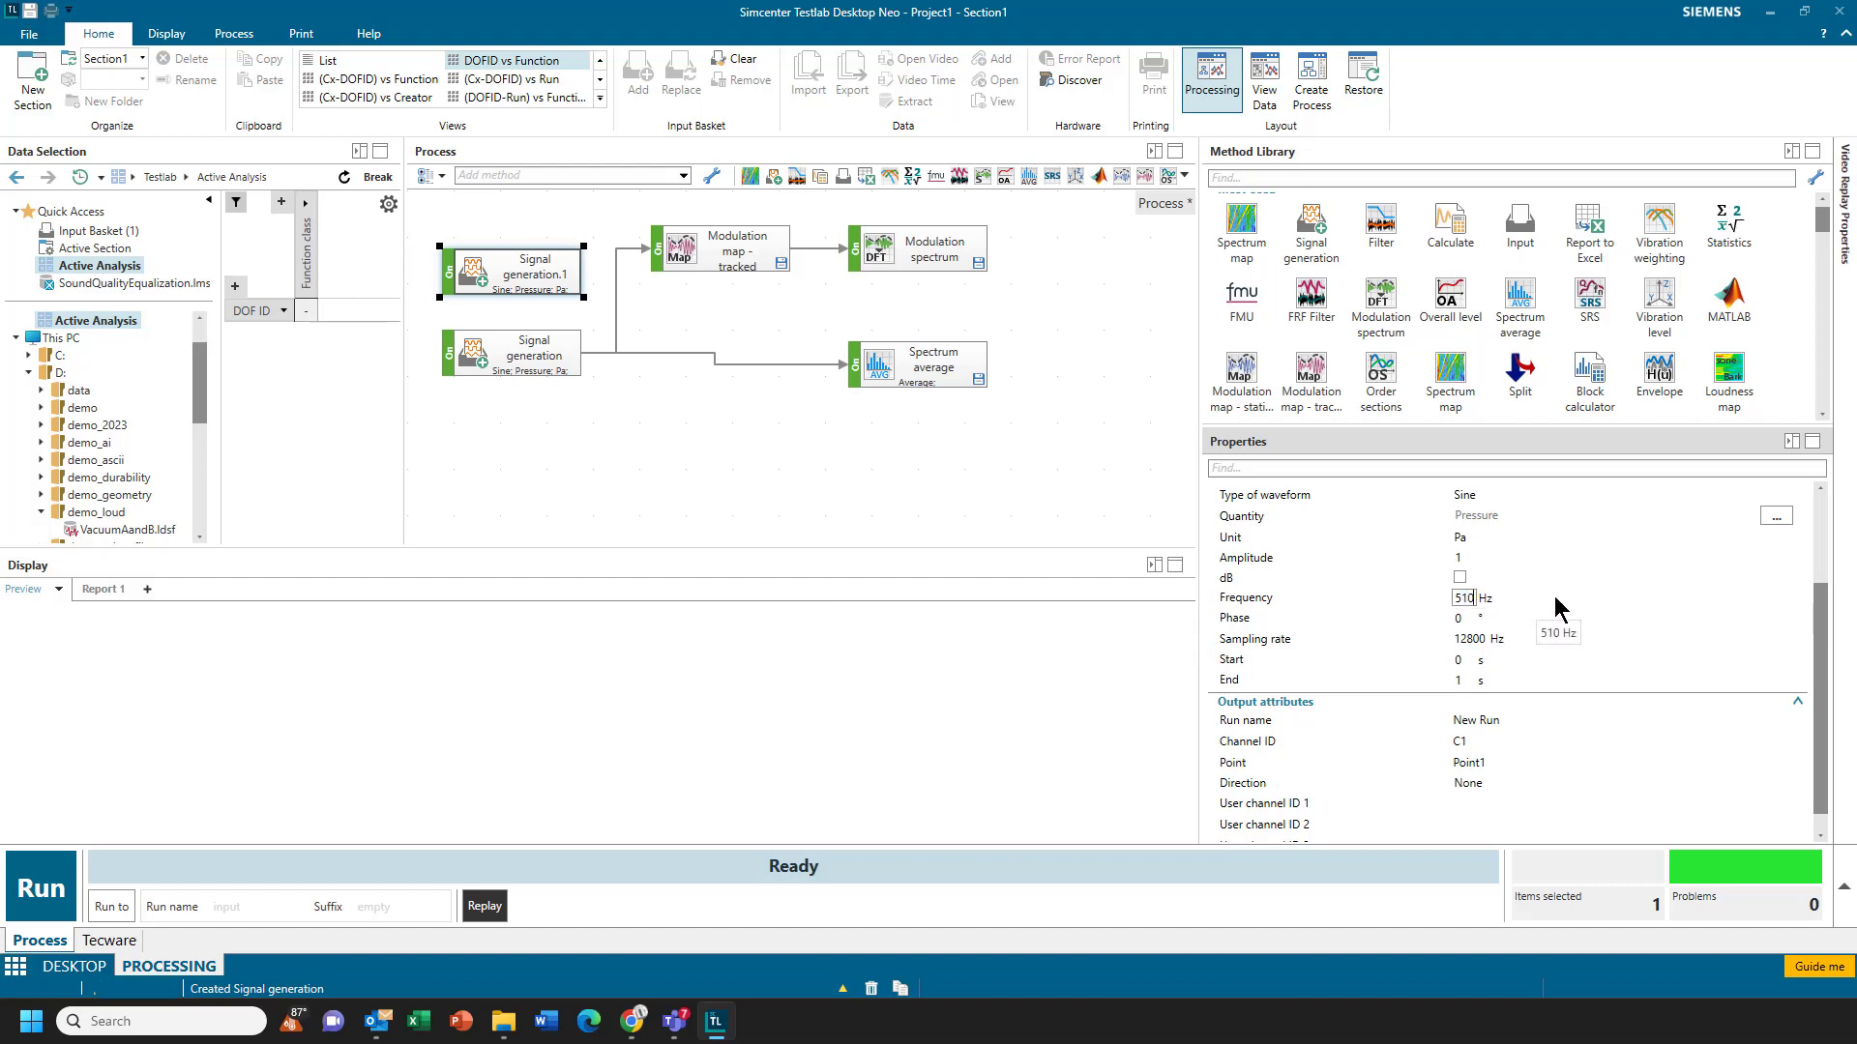
{"action": "left_click", "coordinate": [1466, 680]}
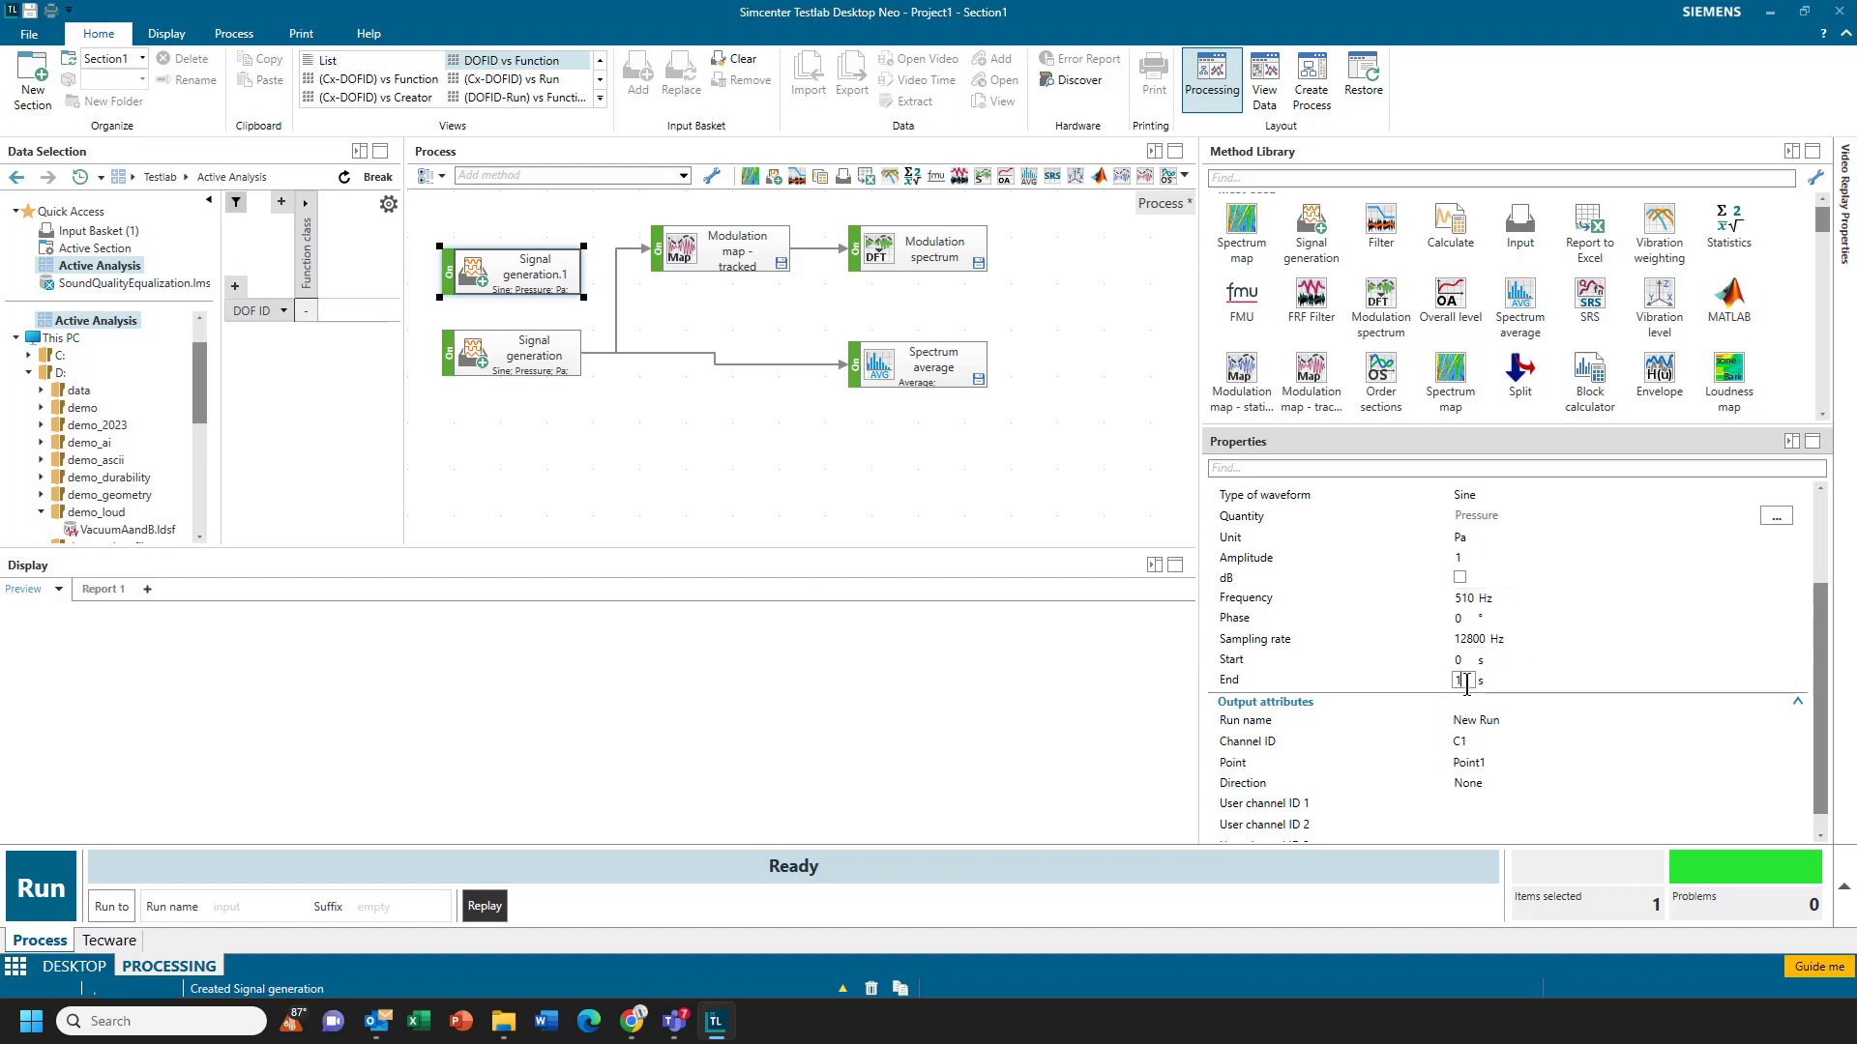
{"action": "type", "text": "0"}
{"action": "left_click", "coordinate": [1485, 763]}
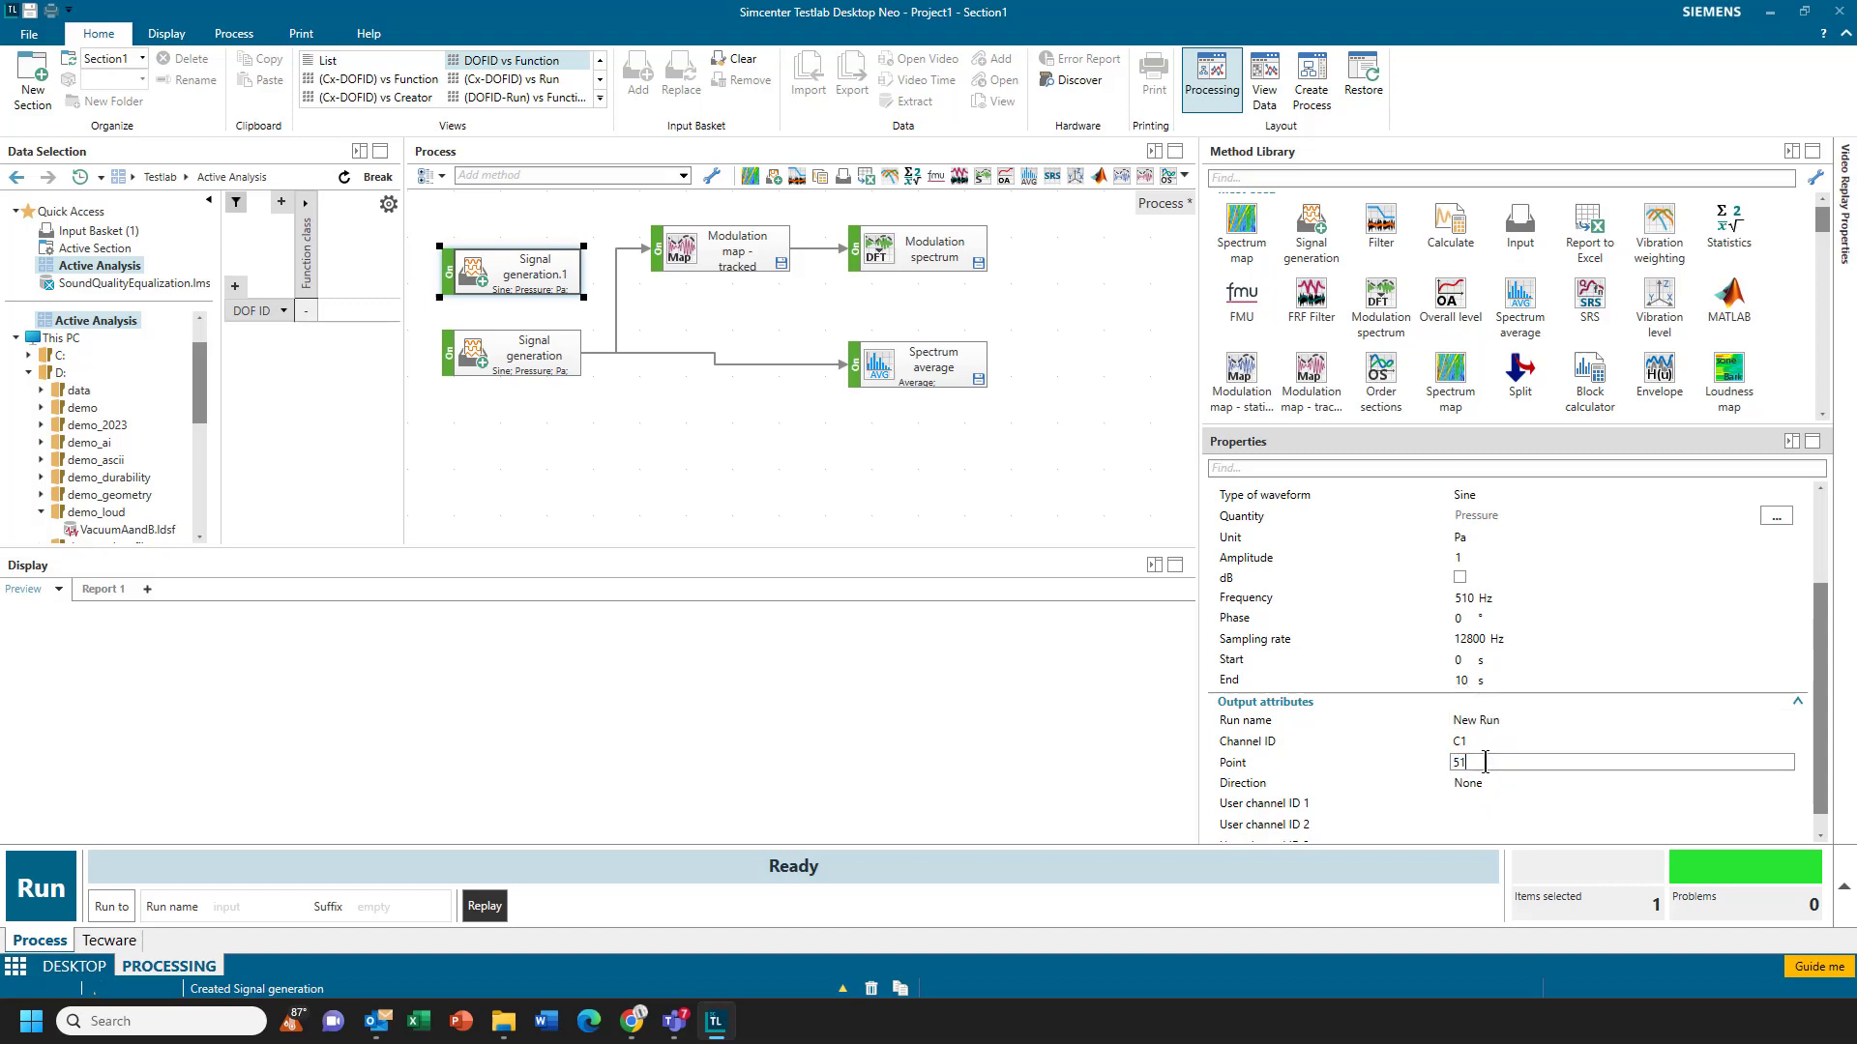
{"action": "type", "text": "Hz"}
Step: Delete the 500 Hz generator's two analysis connectors, add a Calculate block, and wire Signal generation.1 into it
{"action": "left_click", "coordinate": [899, 511]}
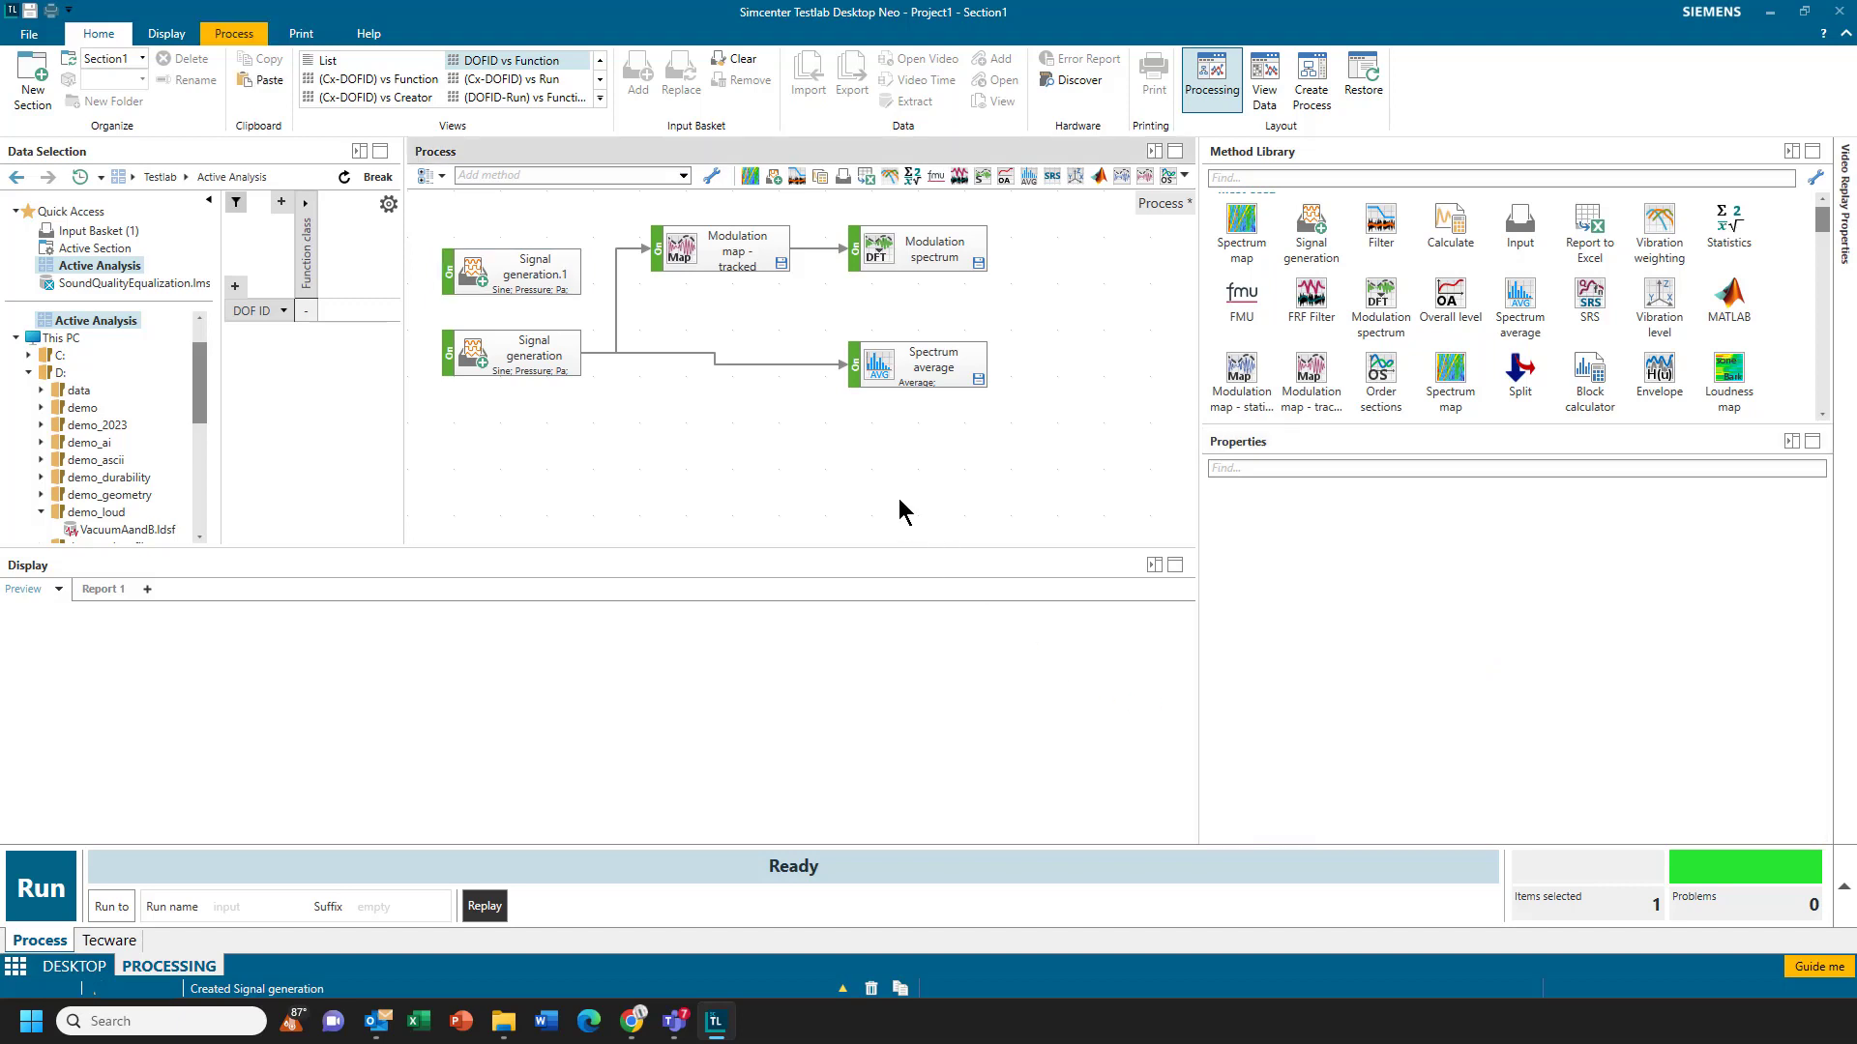
{"action": "left_click", "coordinate": [661, 351]}
{"action": "right_click", "coordinate": [662, 351]}
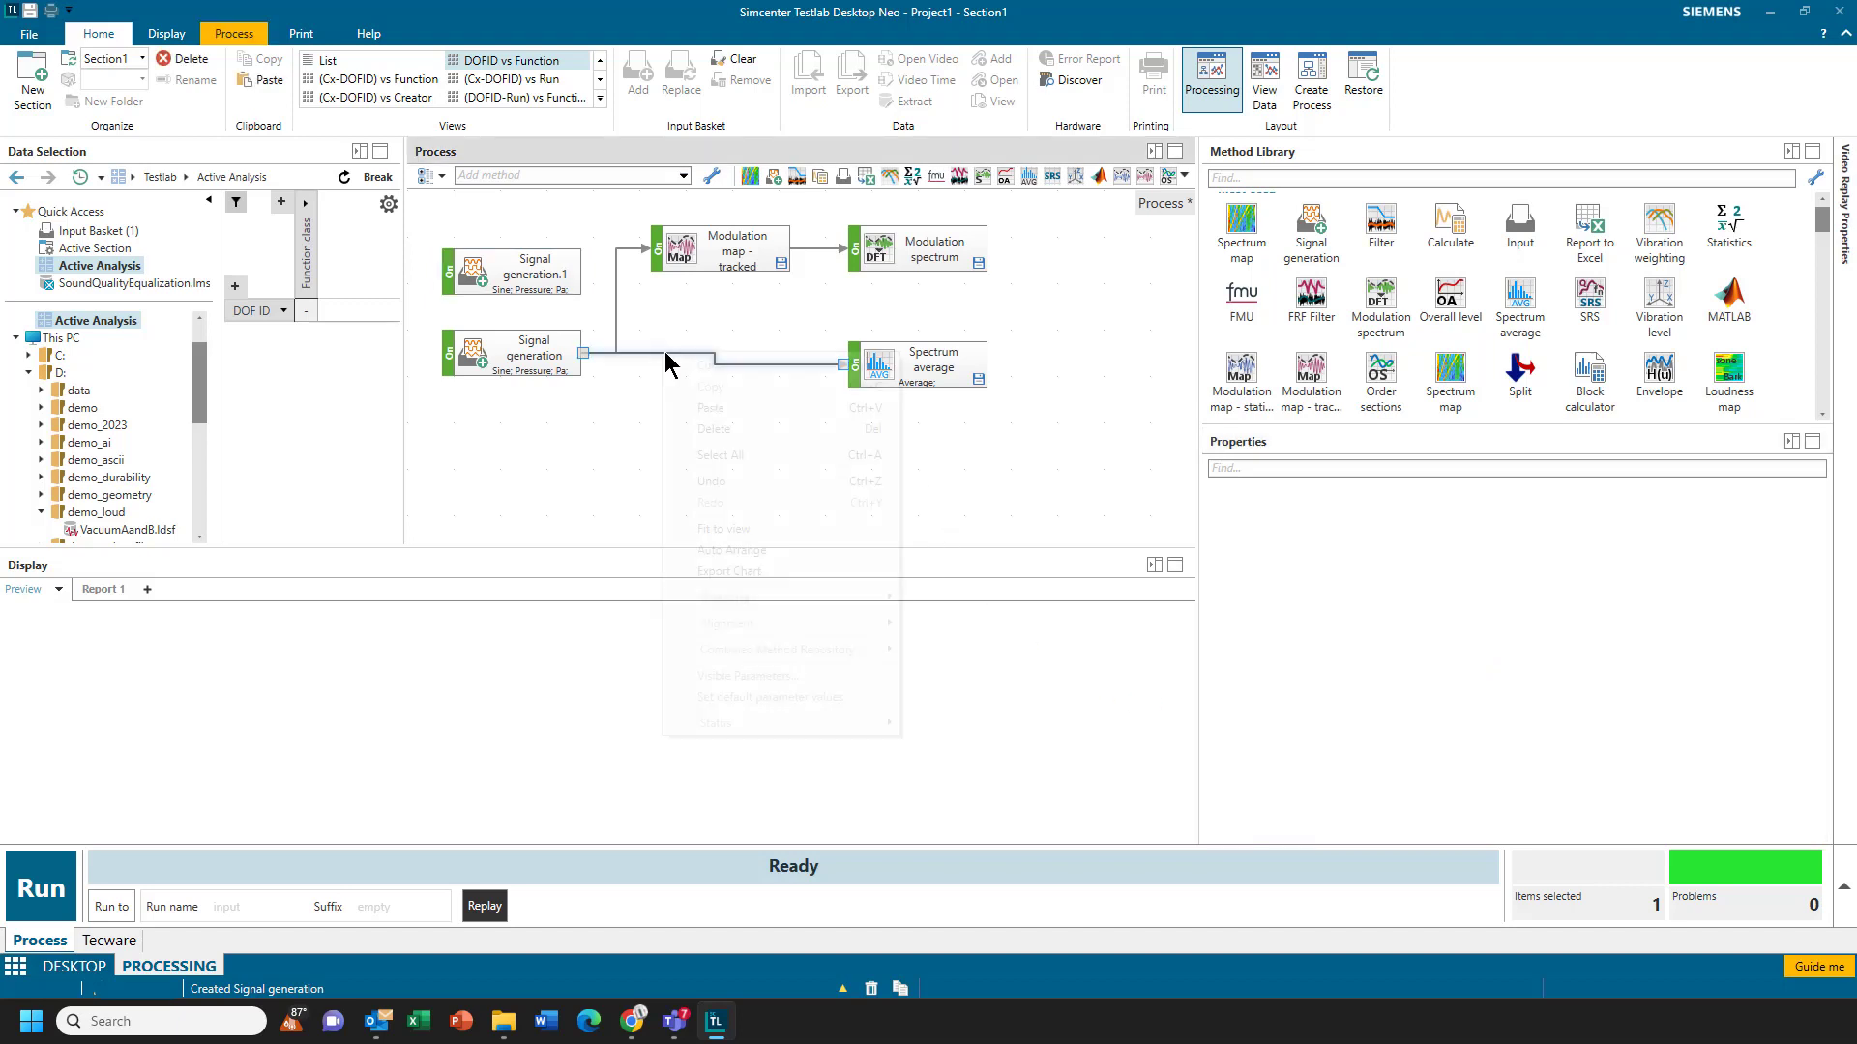
{"action": "left_click", "coordinate": [720, 429]}
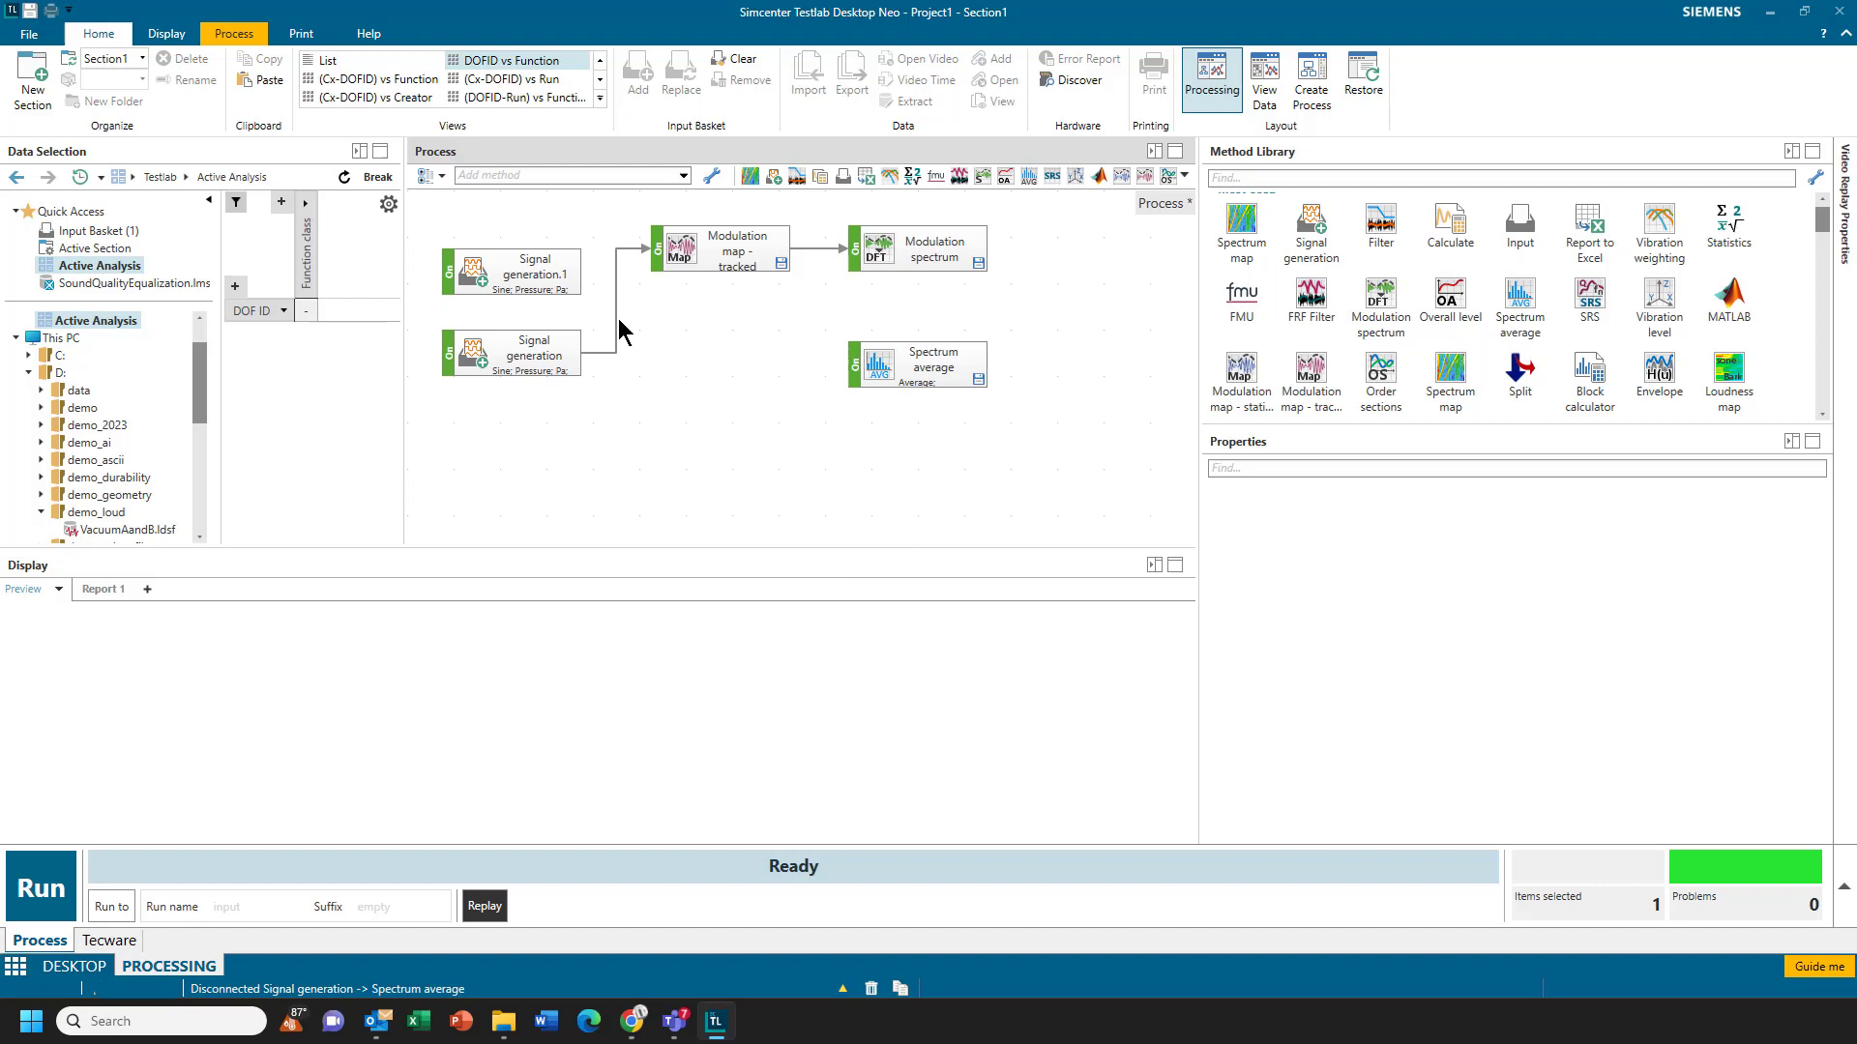
{"action": "left_click", "coordinate": [618, 319]}
{"action": "right_click", "coordinate": [618, 317]}
{"action": "left_click", "coordinate": [682, 390]}
{"action": "left_click_drag", "start_coordinate": [1453, 240], "coordinate": [658, 337]}
{"action": "left_click_drag", "start_coordinate": [580, 273], "coordinate": [535, 368]}
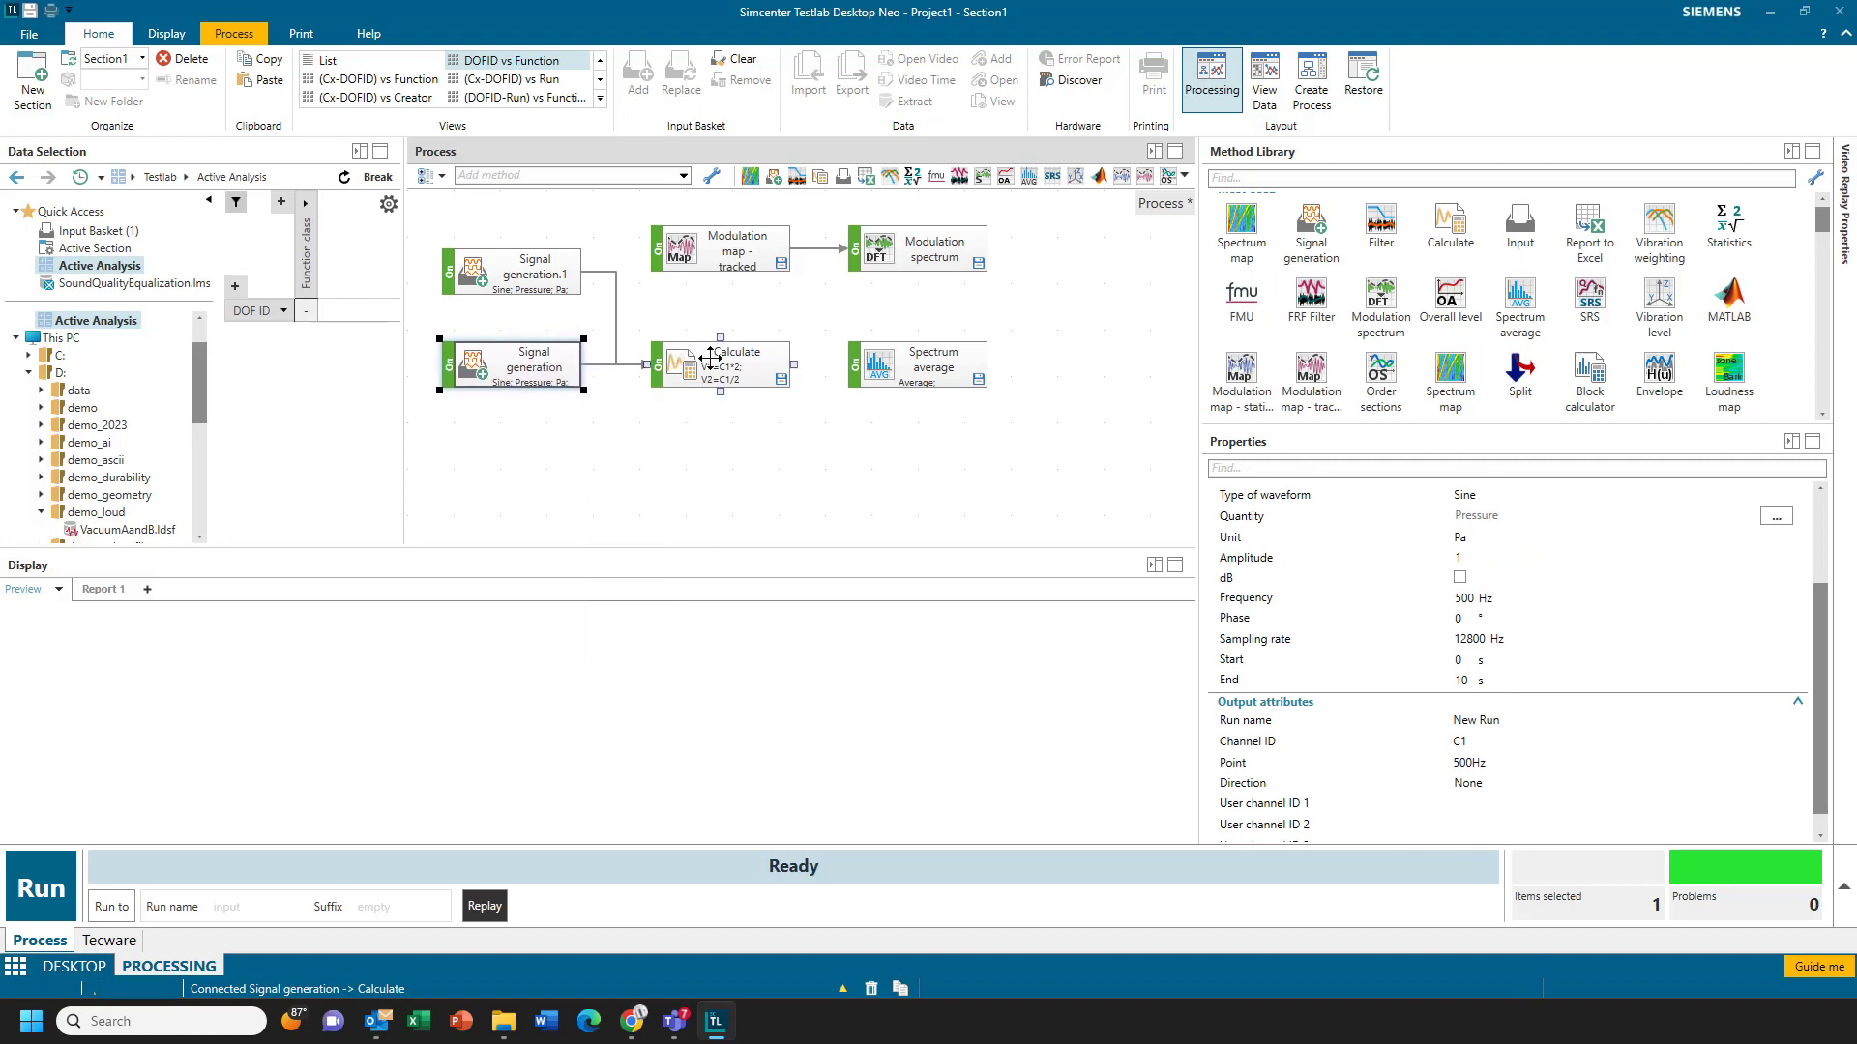
Step: In the Calculate formula set, assign R1 to 500Hz and add R2 assigned to 510Hz
{"action": "left_click", "coordinate": [711, 358]}
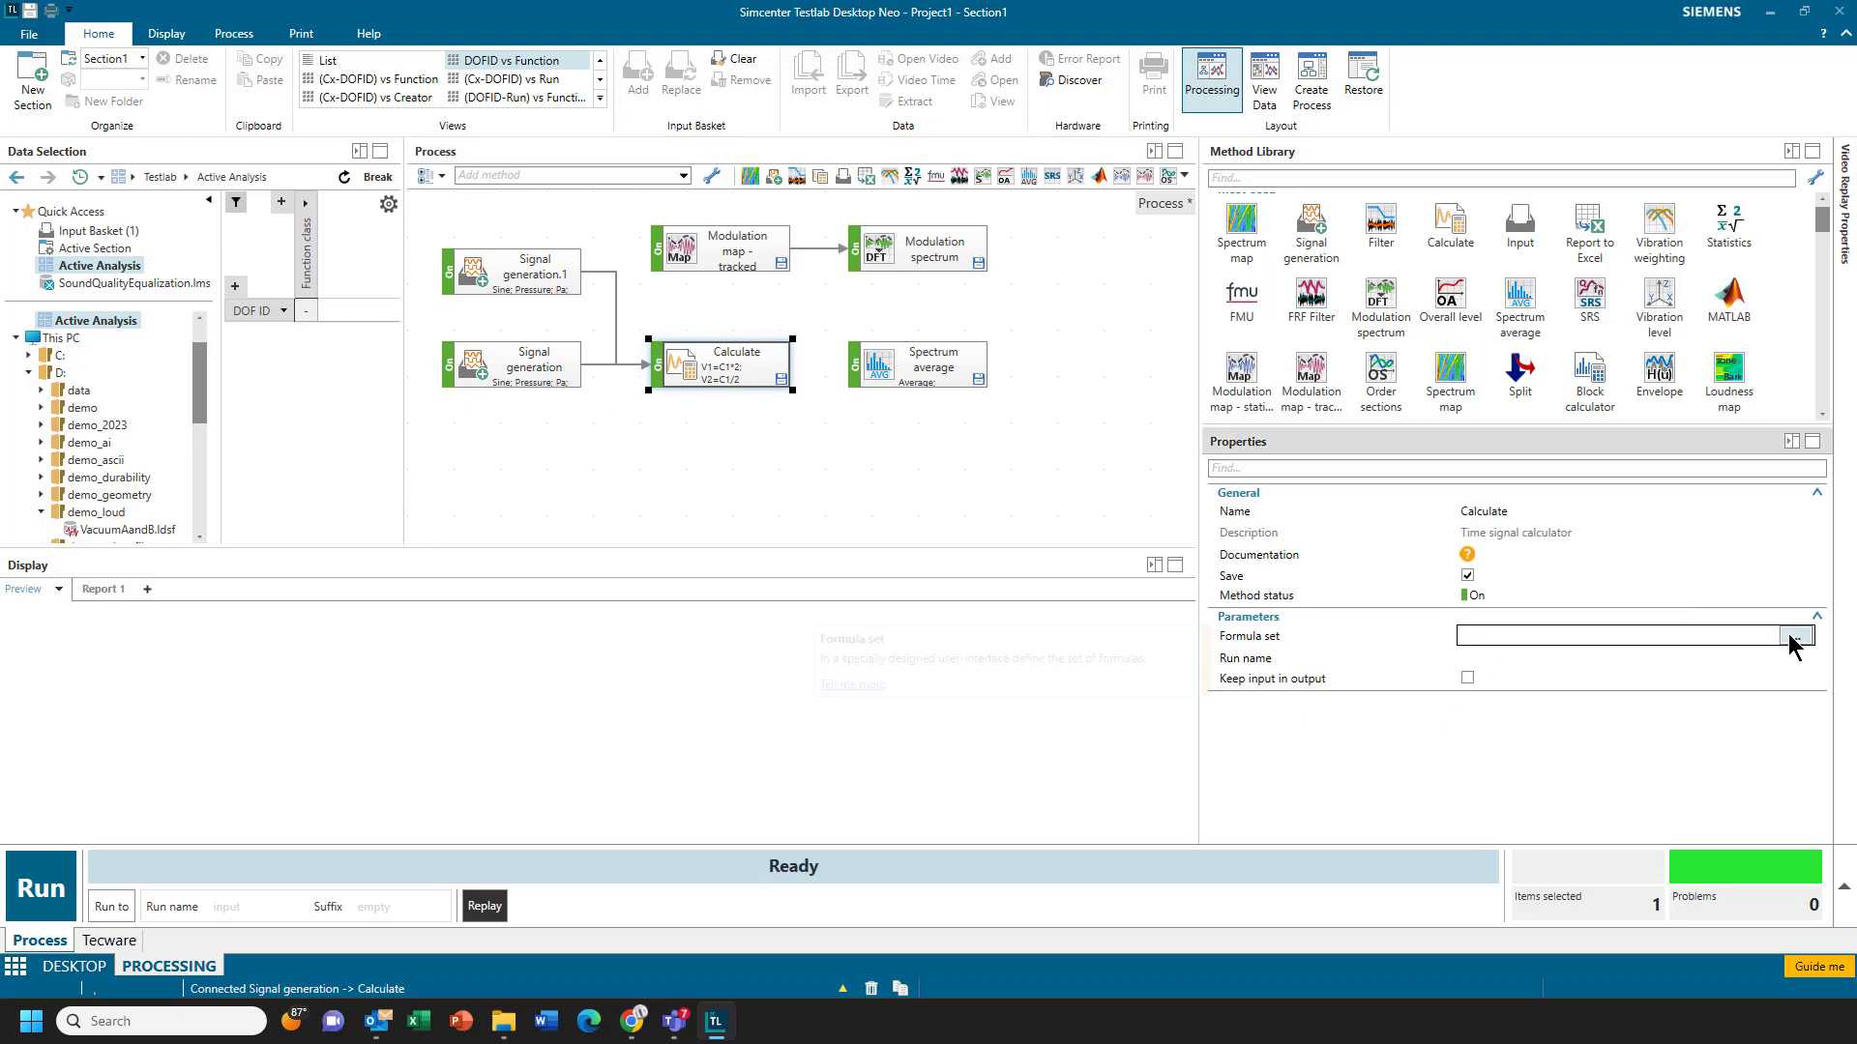
{"action": "left_click", "coordinate": [1795, 636]}
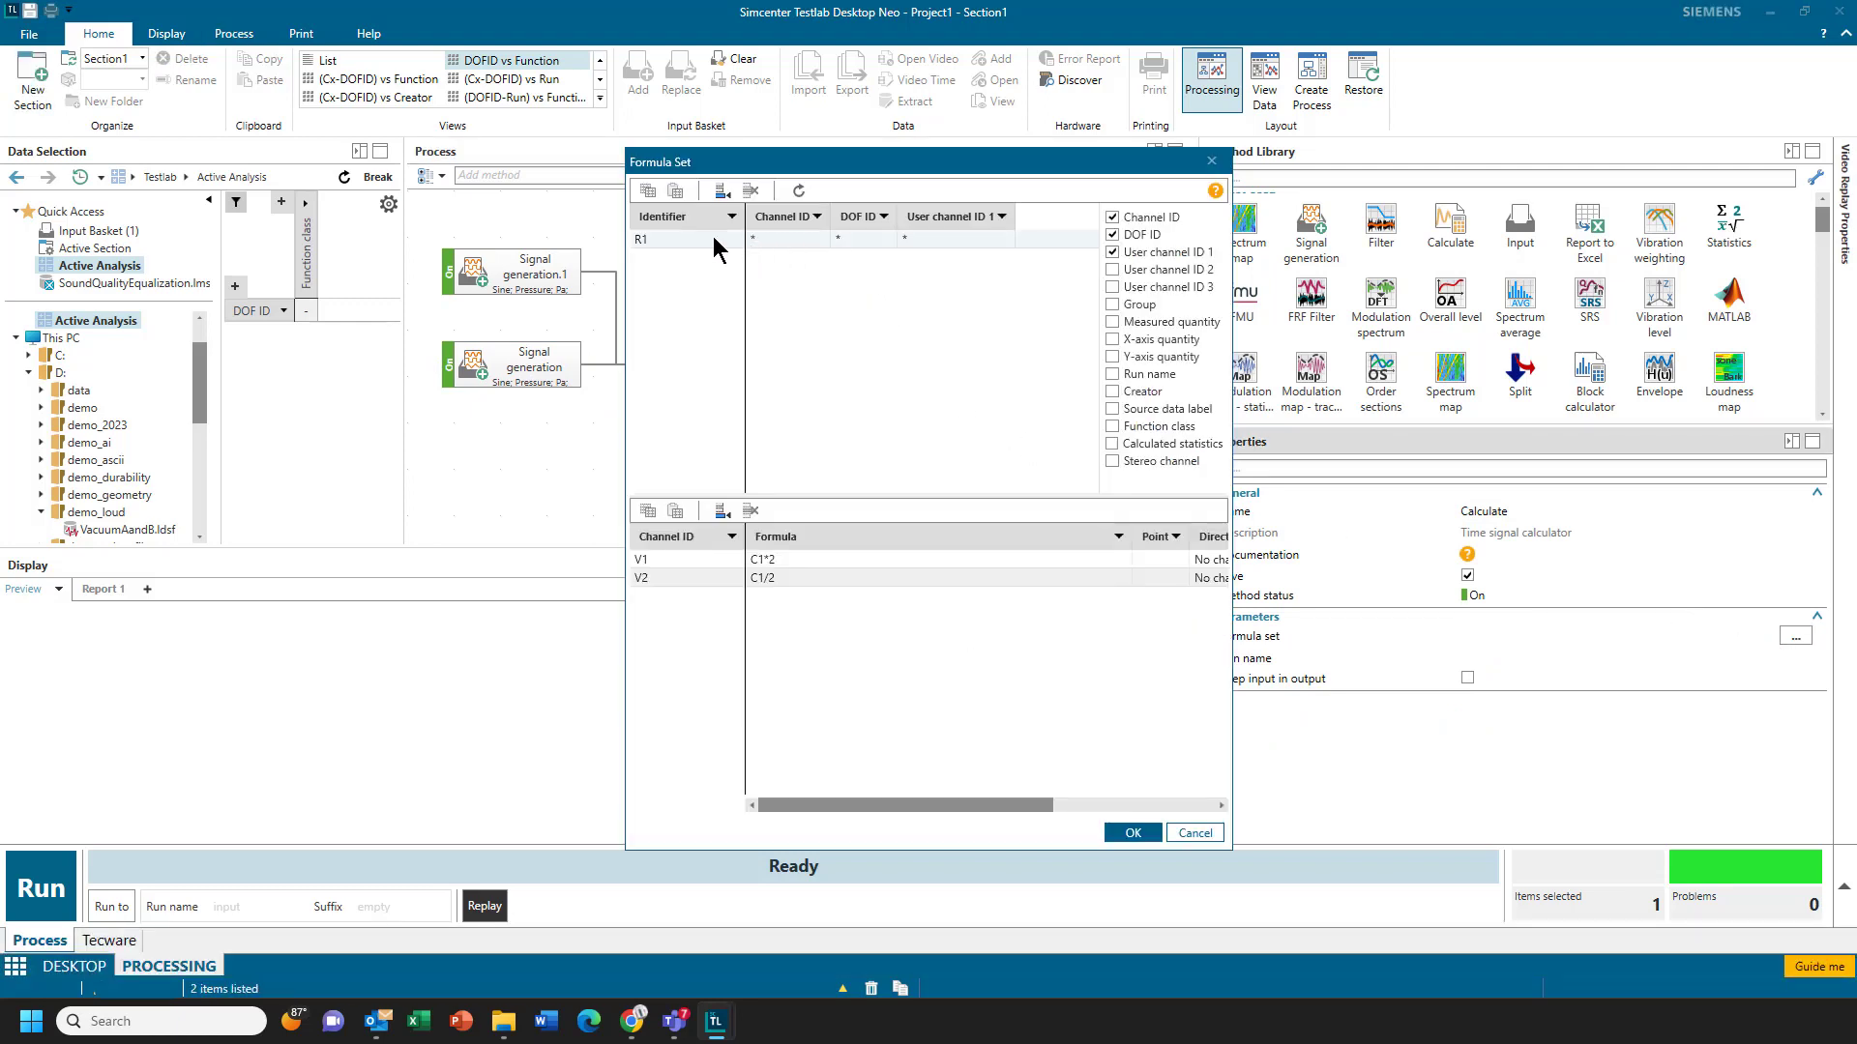
{"action": "left_click", "coordinate": [878, 240]}
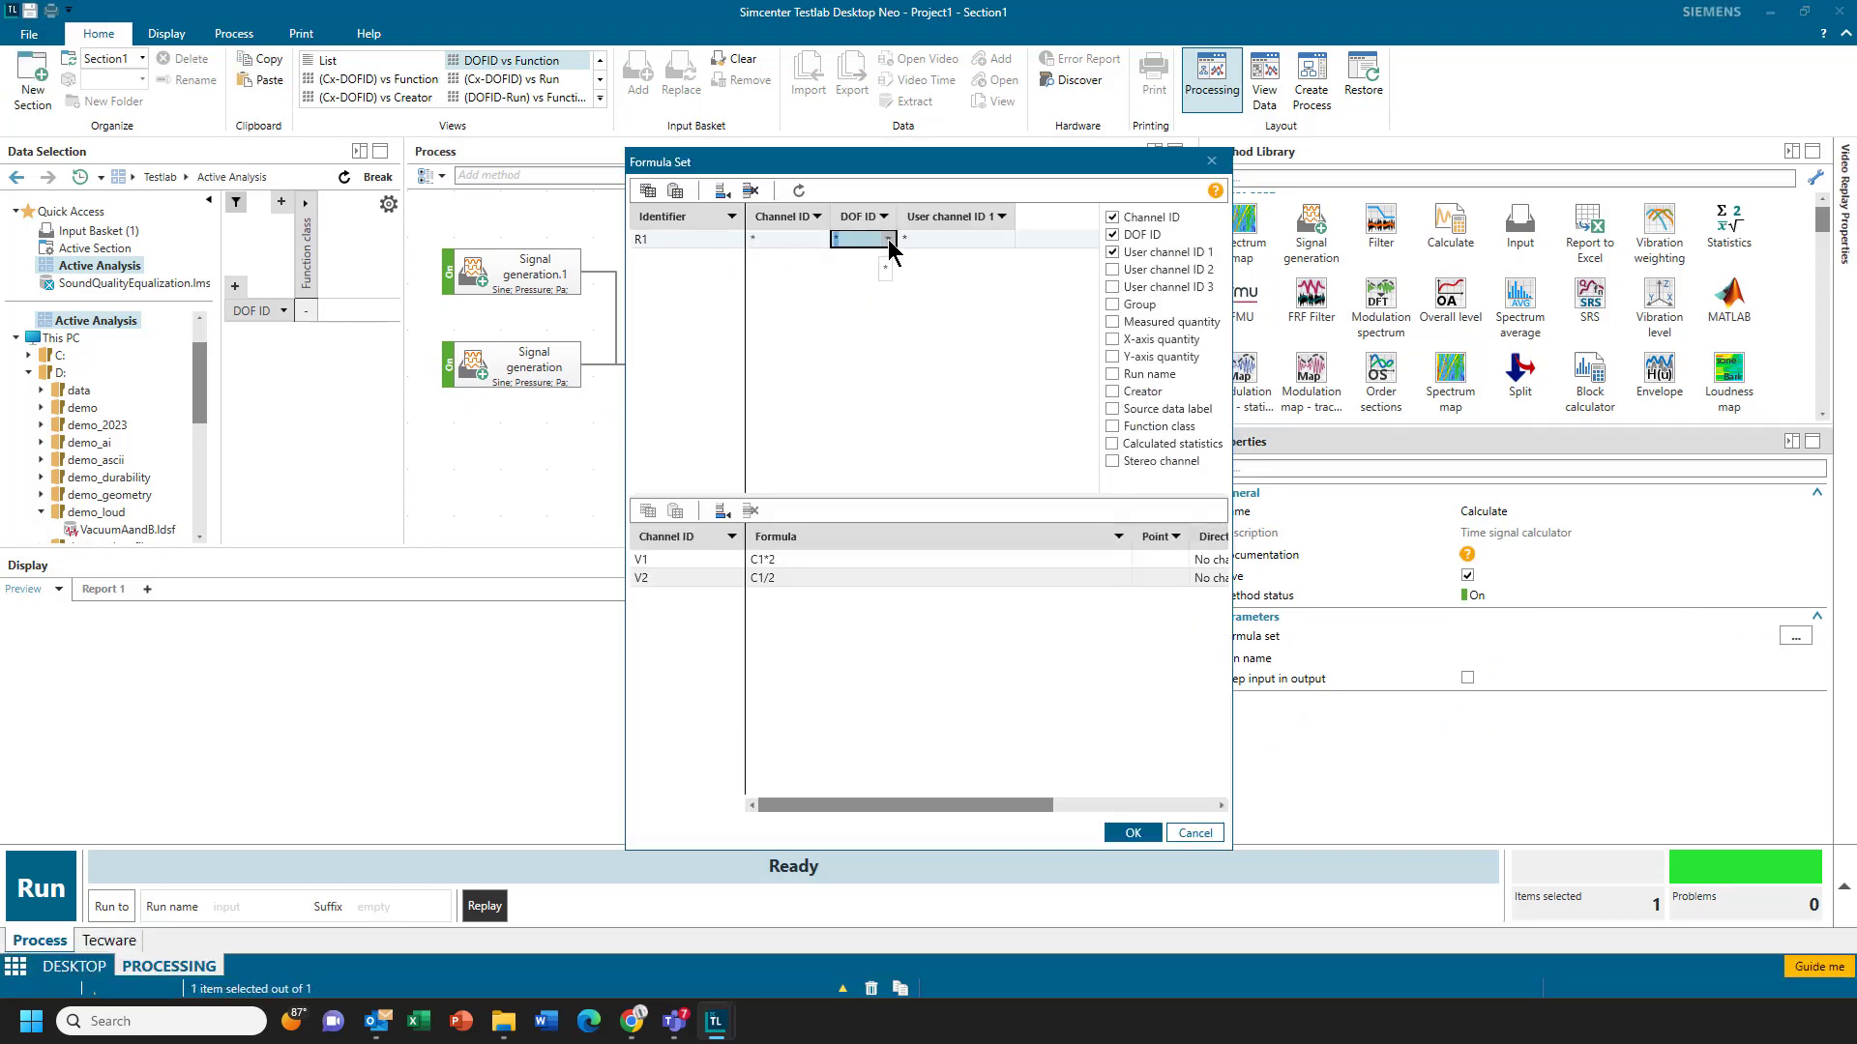
{"action": "left_click", "coordinate": [887, 239]}
{"action": "left_click", "coordinate": [870, 280]}
{"action": "left_click", "coordinate": [723, 193]}
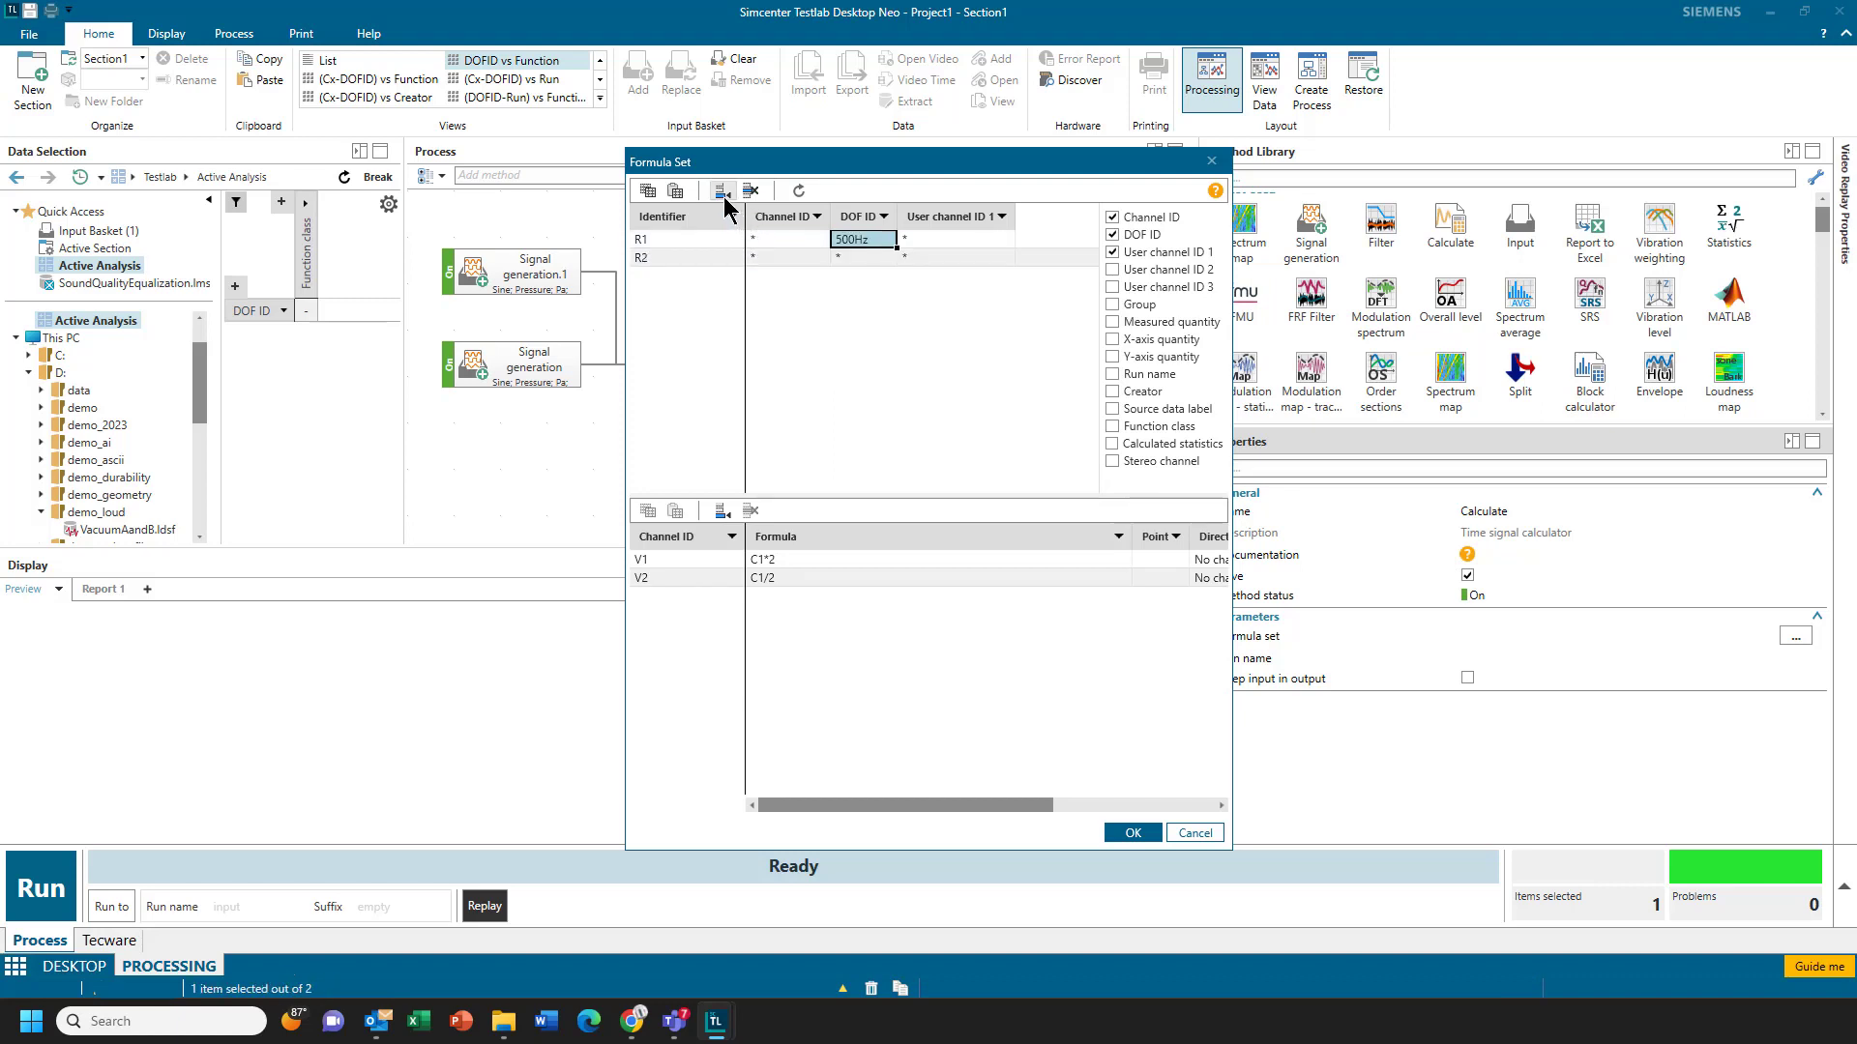
{"action": "left_click", "coordinate": [869, 258]}
{"action": "left_click", "coordinate": [889, 259]}
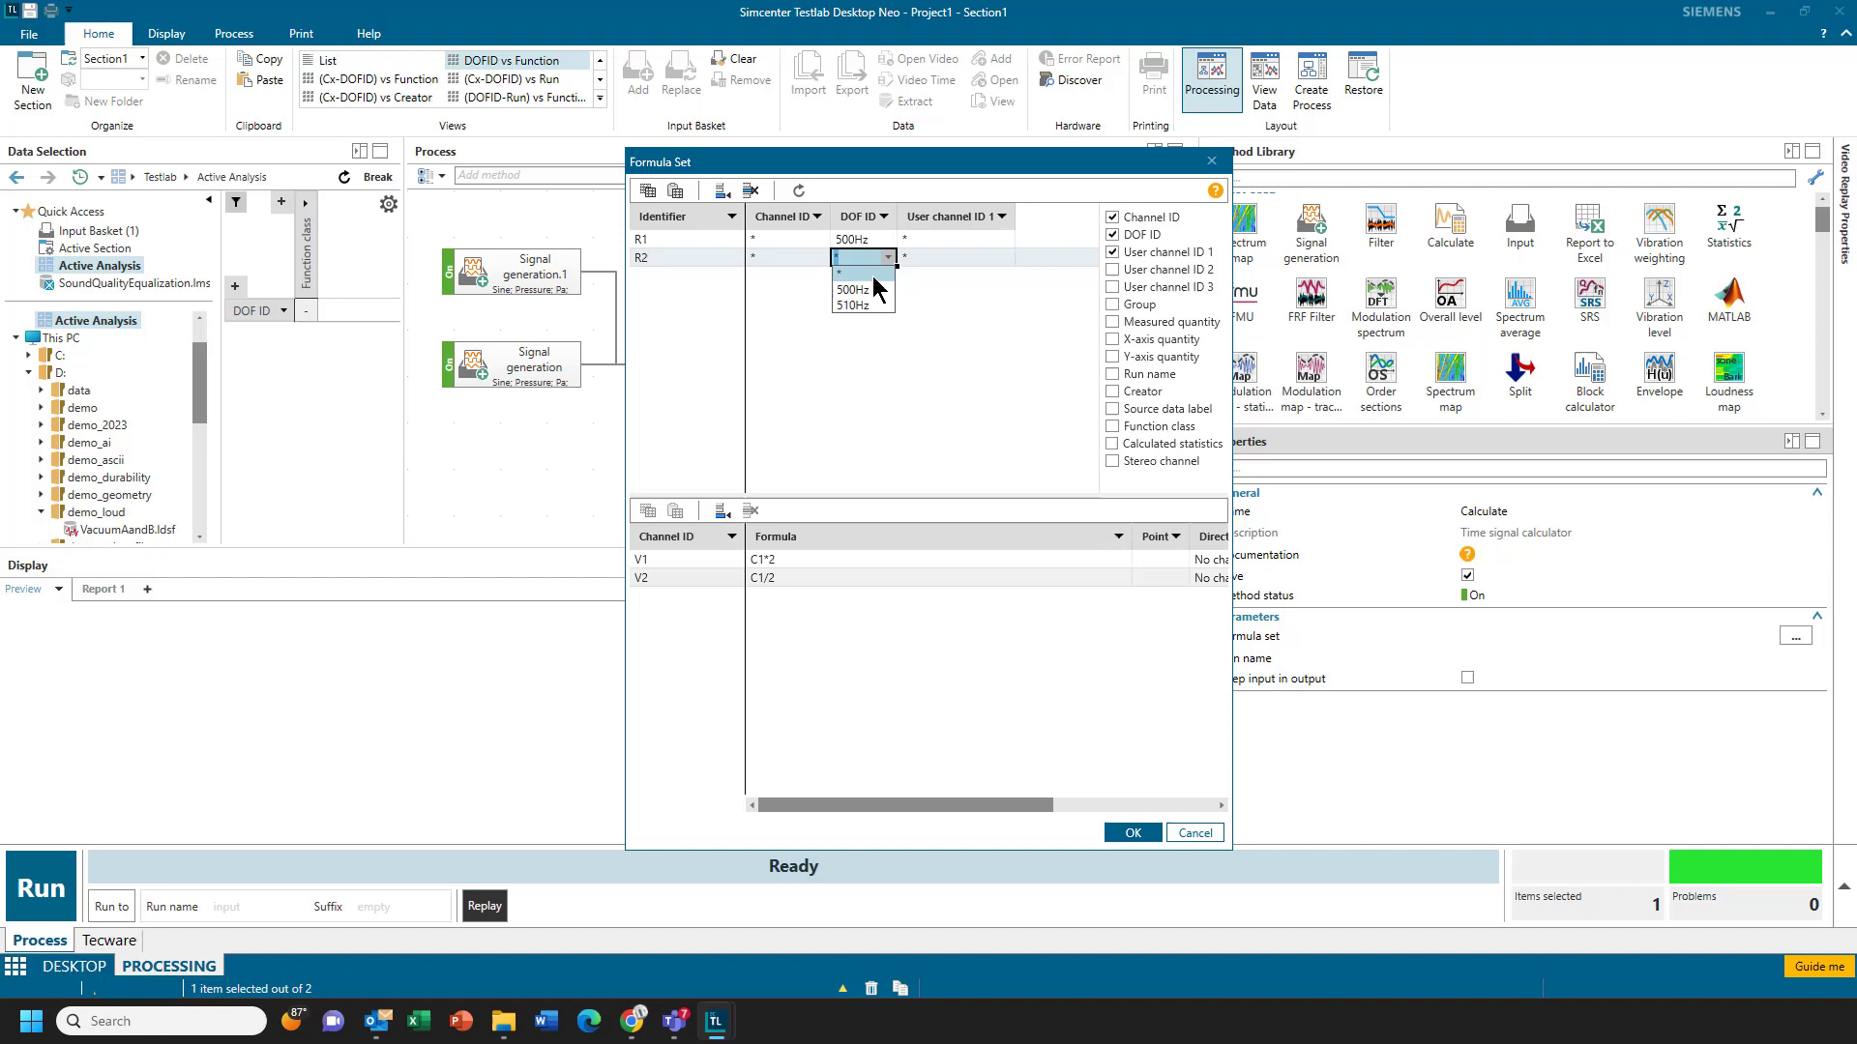
{"action": "left_click", "coordinate": [871, 308]}
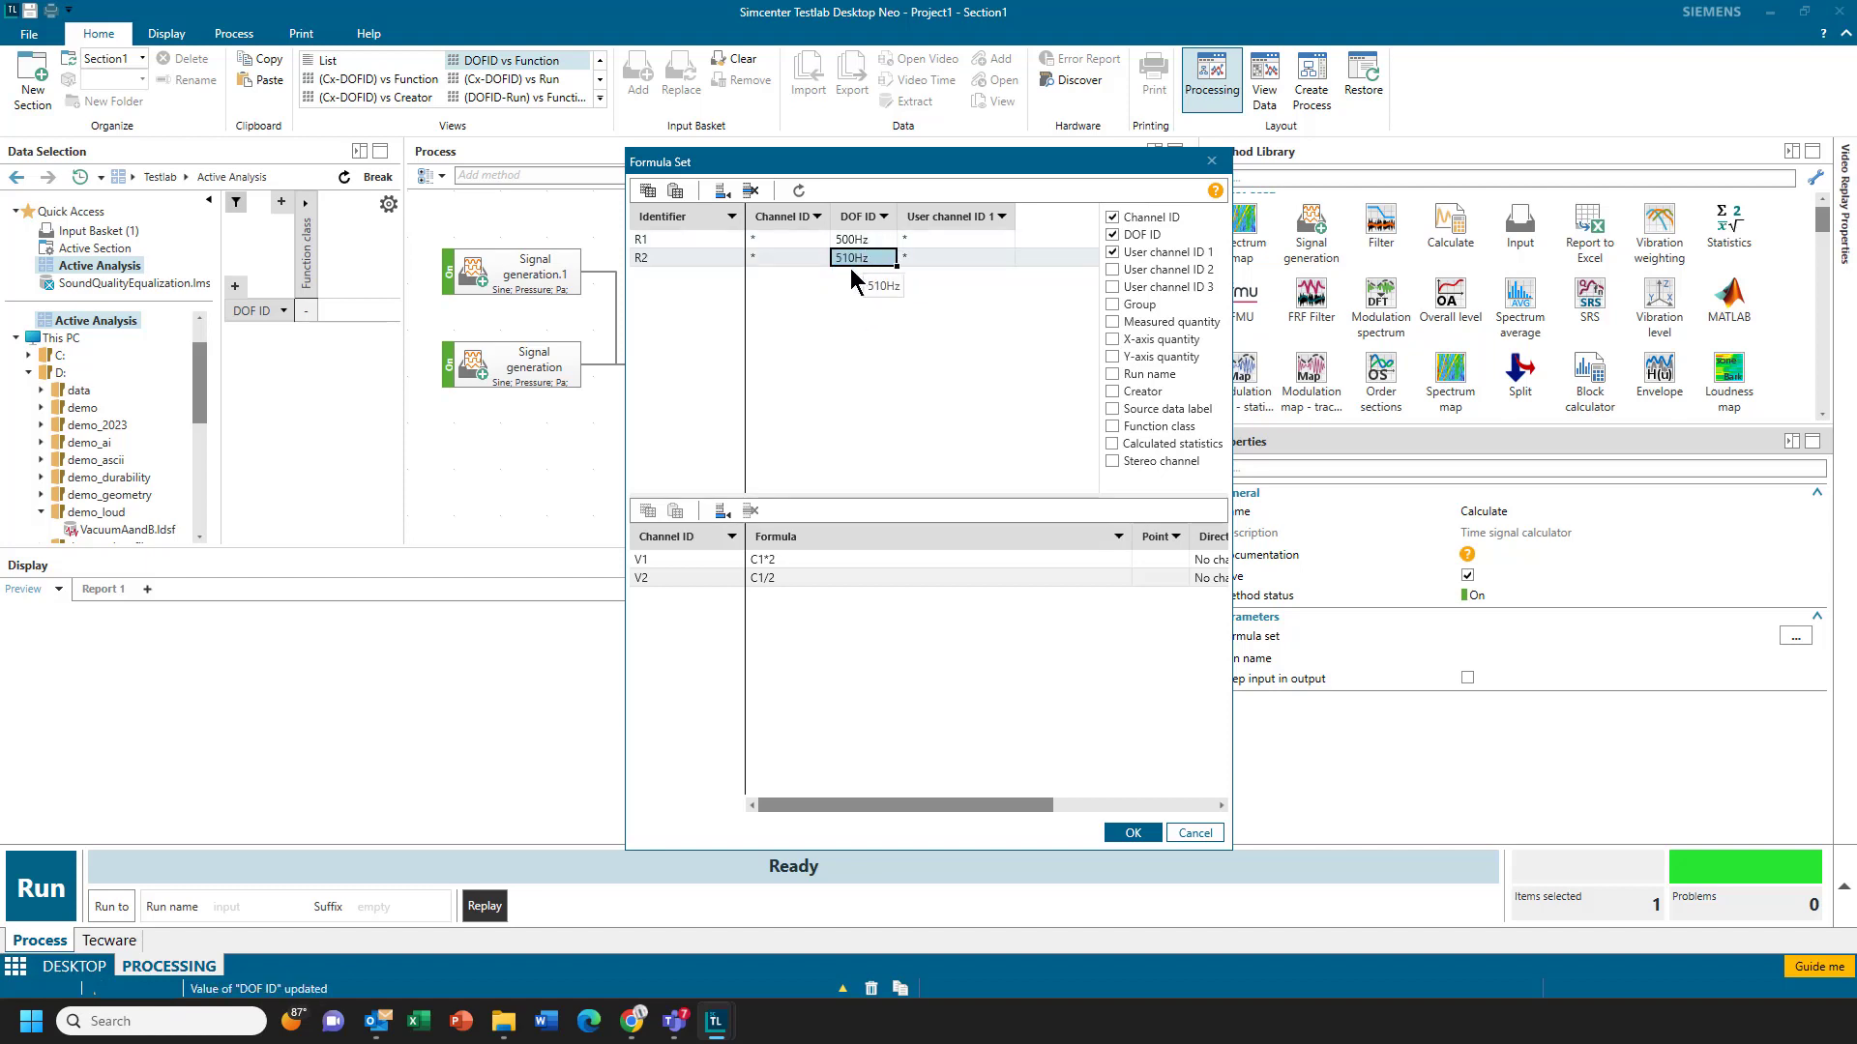
Step: Delete output V2, enter V1 = R1+R2, and confirm the formula set
{"action": "left_click", "coordinate": [700, 579]}
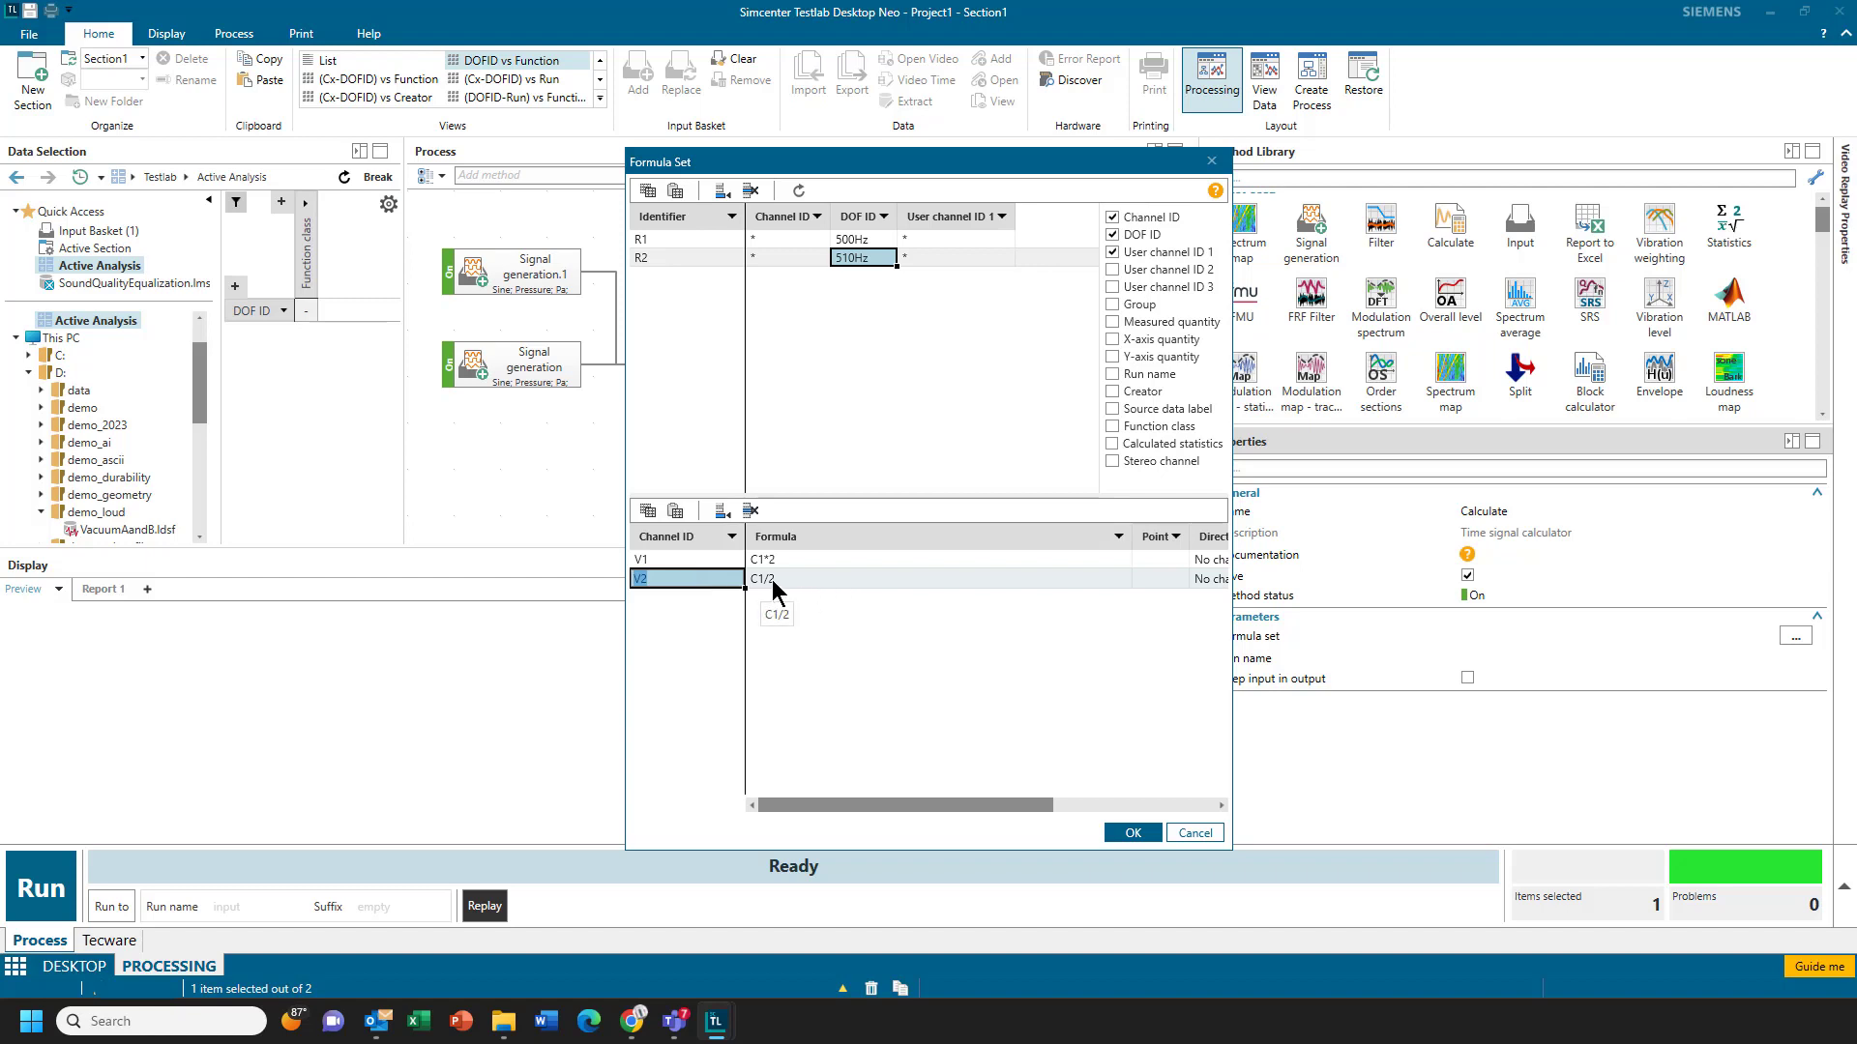
{"action": "left_click", "coordinate": [750, 512]}
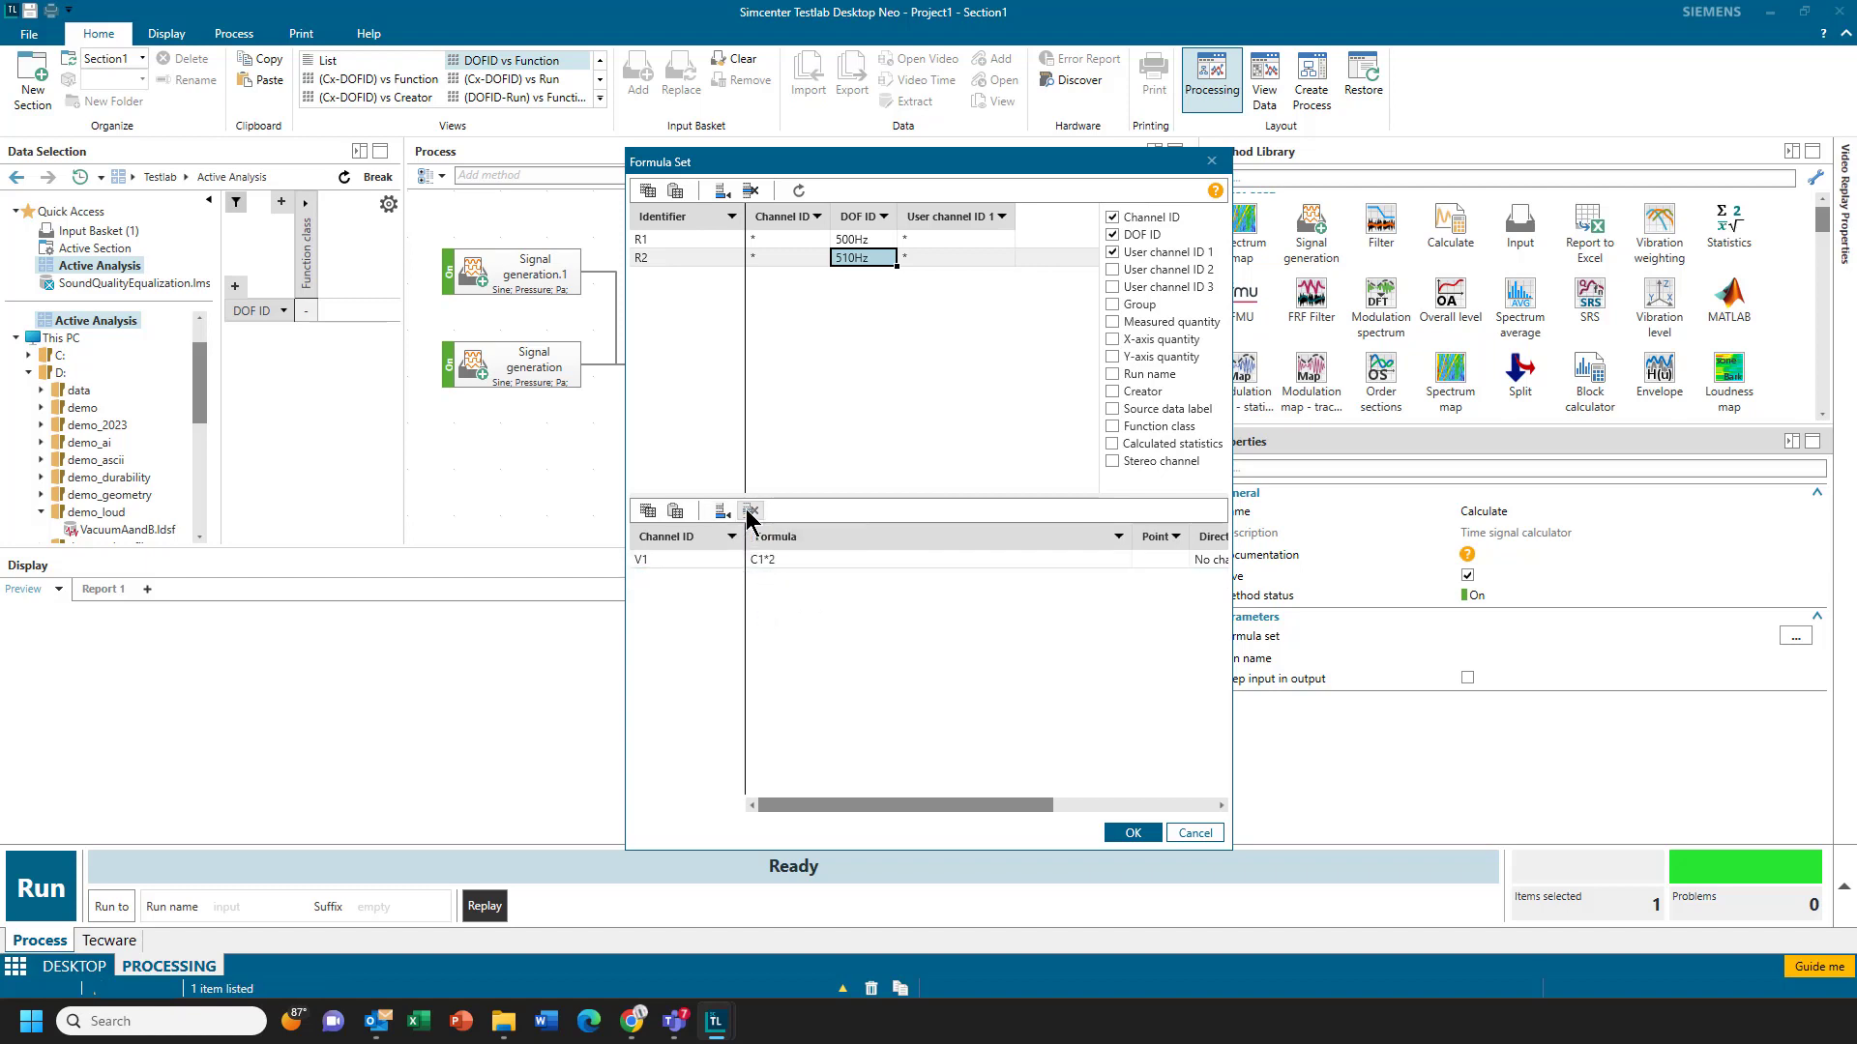
{"action": "left_click", "coordinate": [781, 562]}
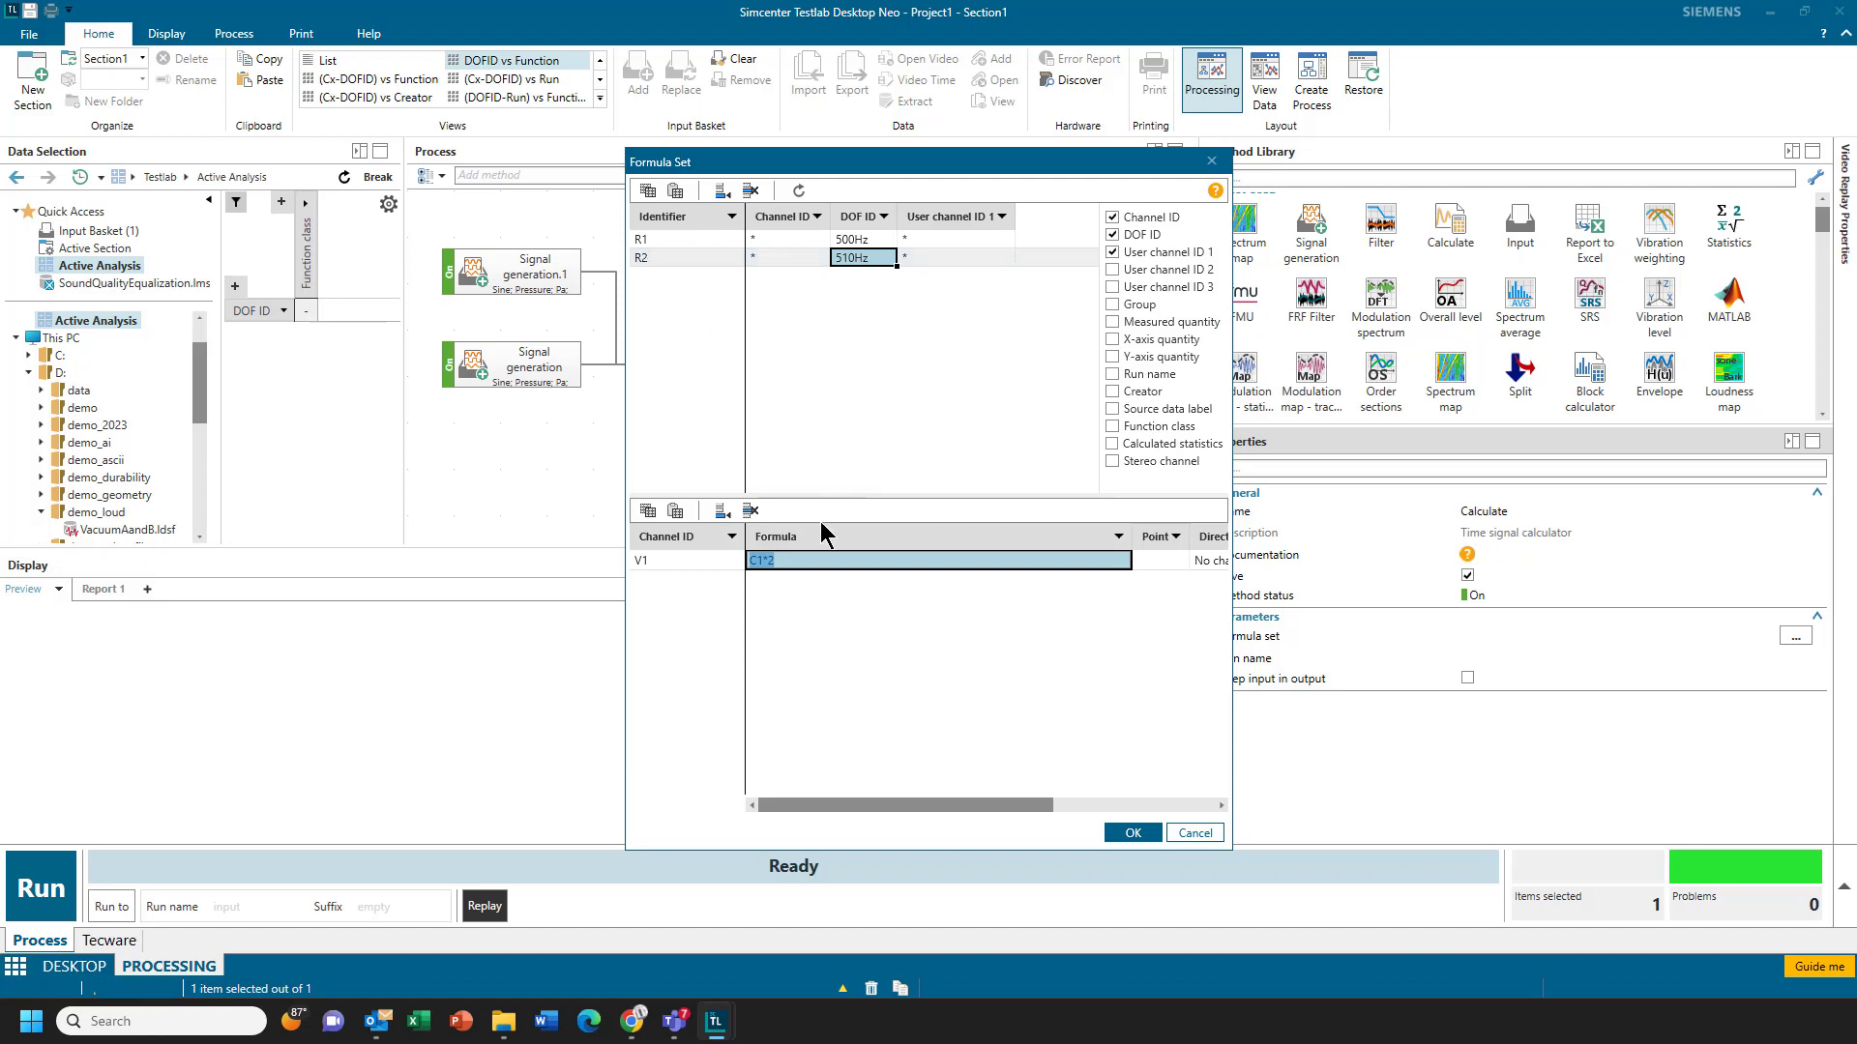
{"action": "type", "text": "R1+R2"}
{"action": "left_click", "coordinate": [1163, 559]}
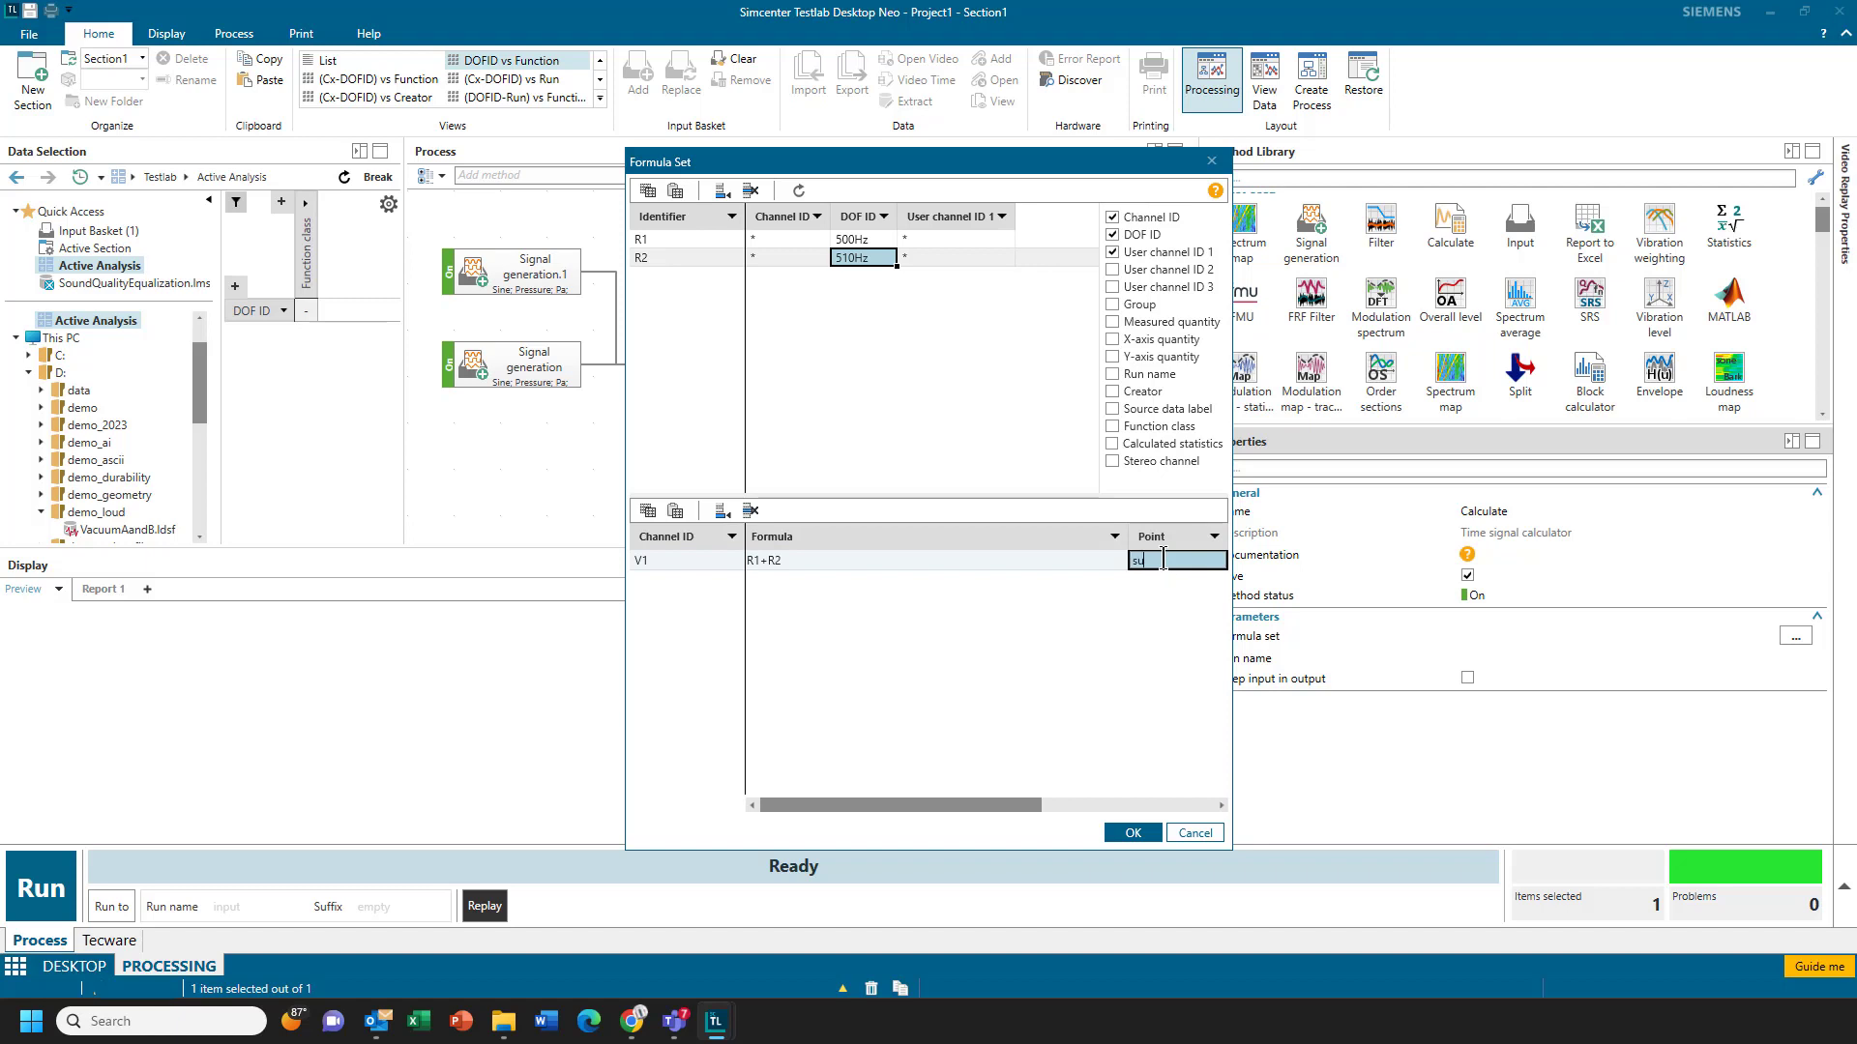
{"action": "left_click", "coordinate": [1132, 834]}
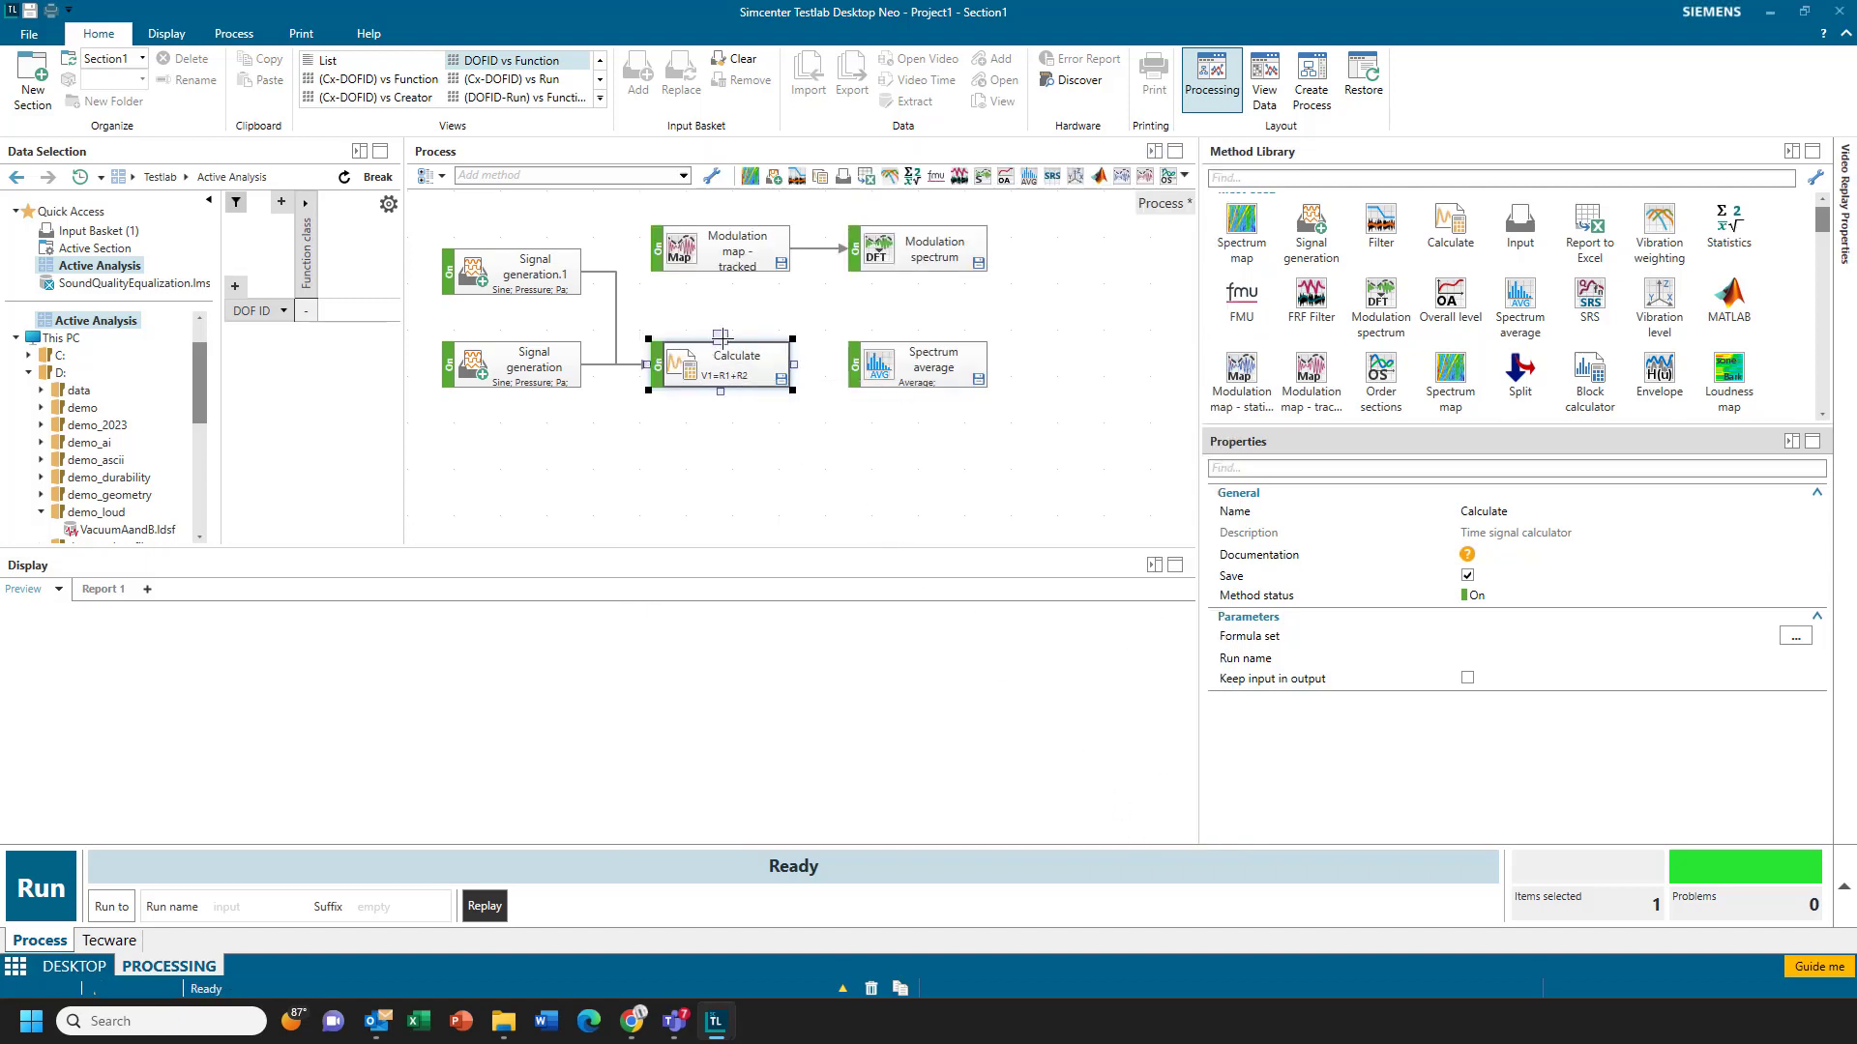
Step: Connect Calculate to Modulation map - tracked and Spectrum average, run, and preview the V1 sum time signal
{"action": "left_click_drag", "start_coordinate": [720, 336], "coordinate": [720, 269]}
{"action": "left_click_drag", "start_coordinate": [793, 363], "coordinate": [853, 365]}
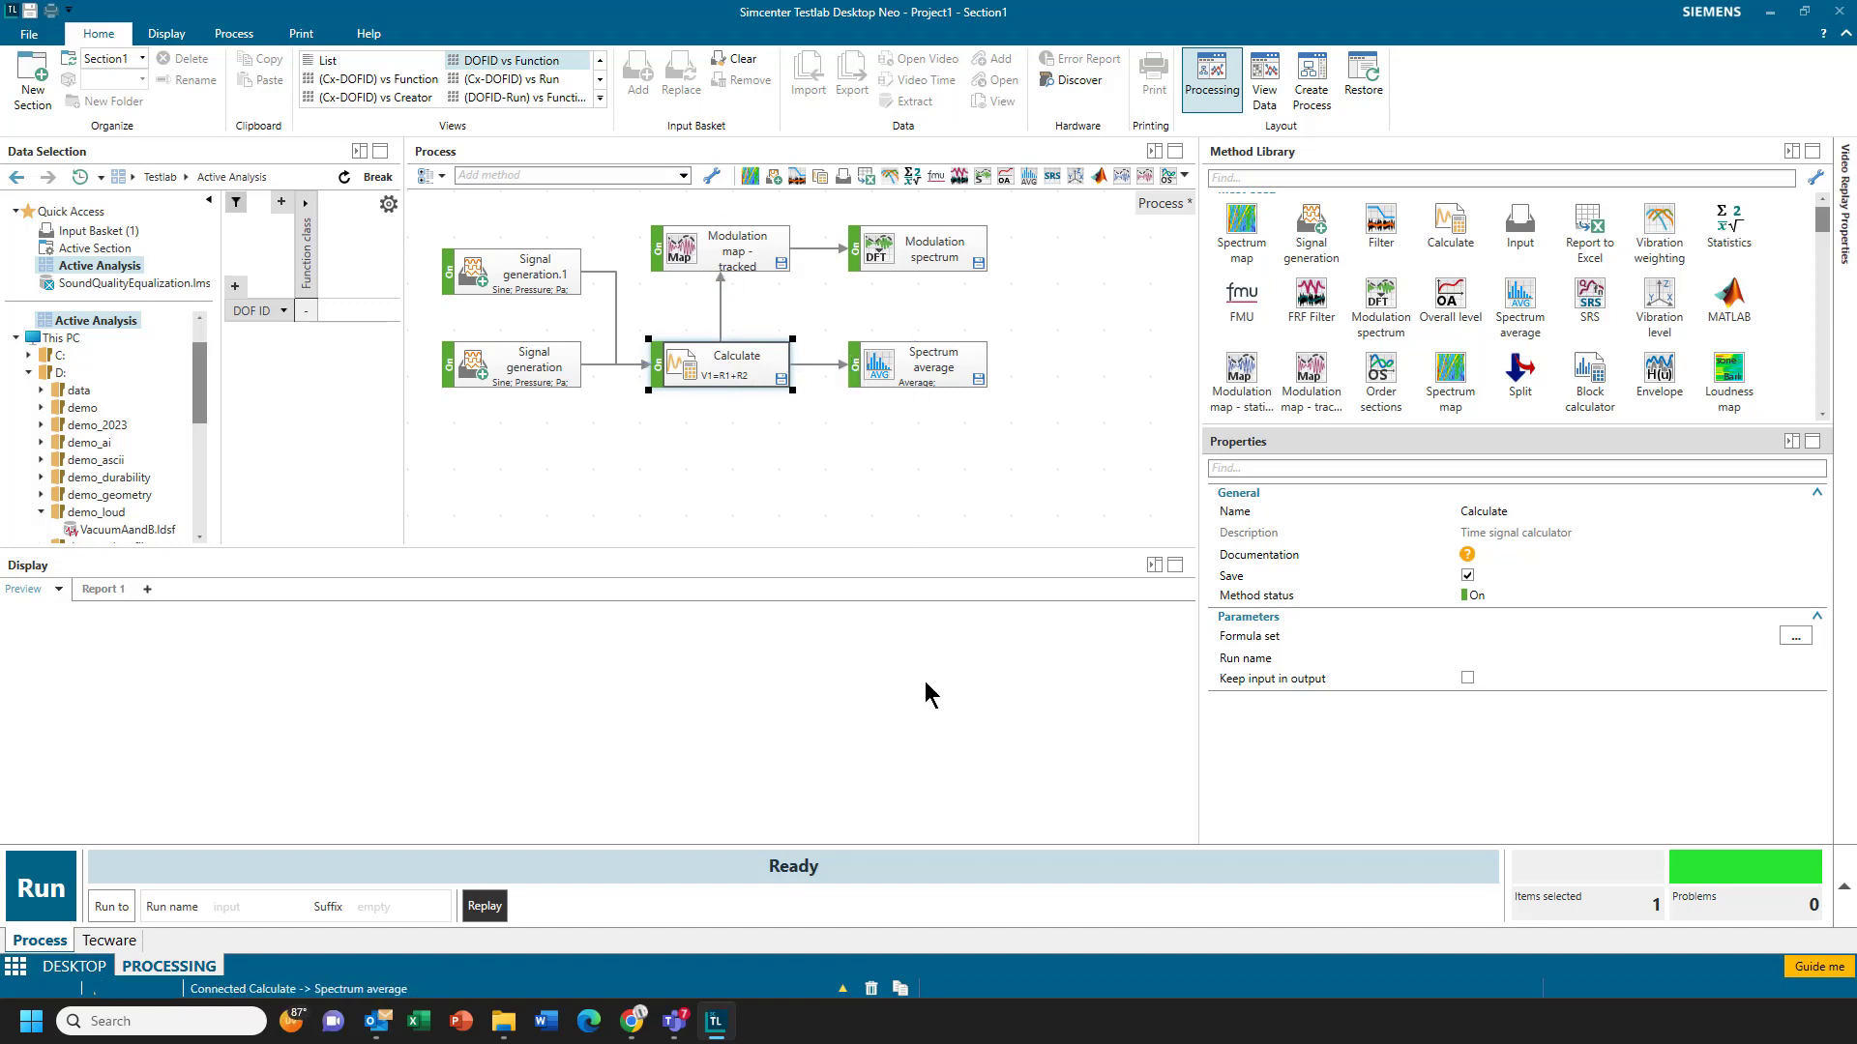
{"action": "left_click", "coordinate": [39, 897]}
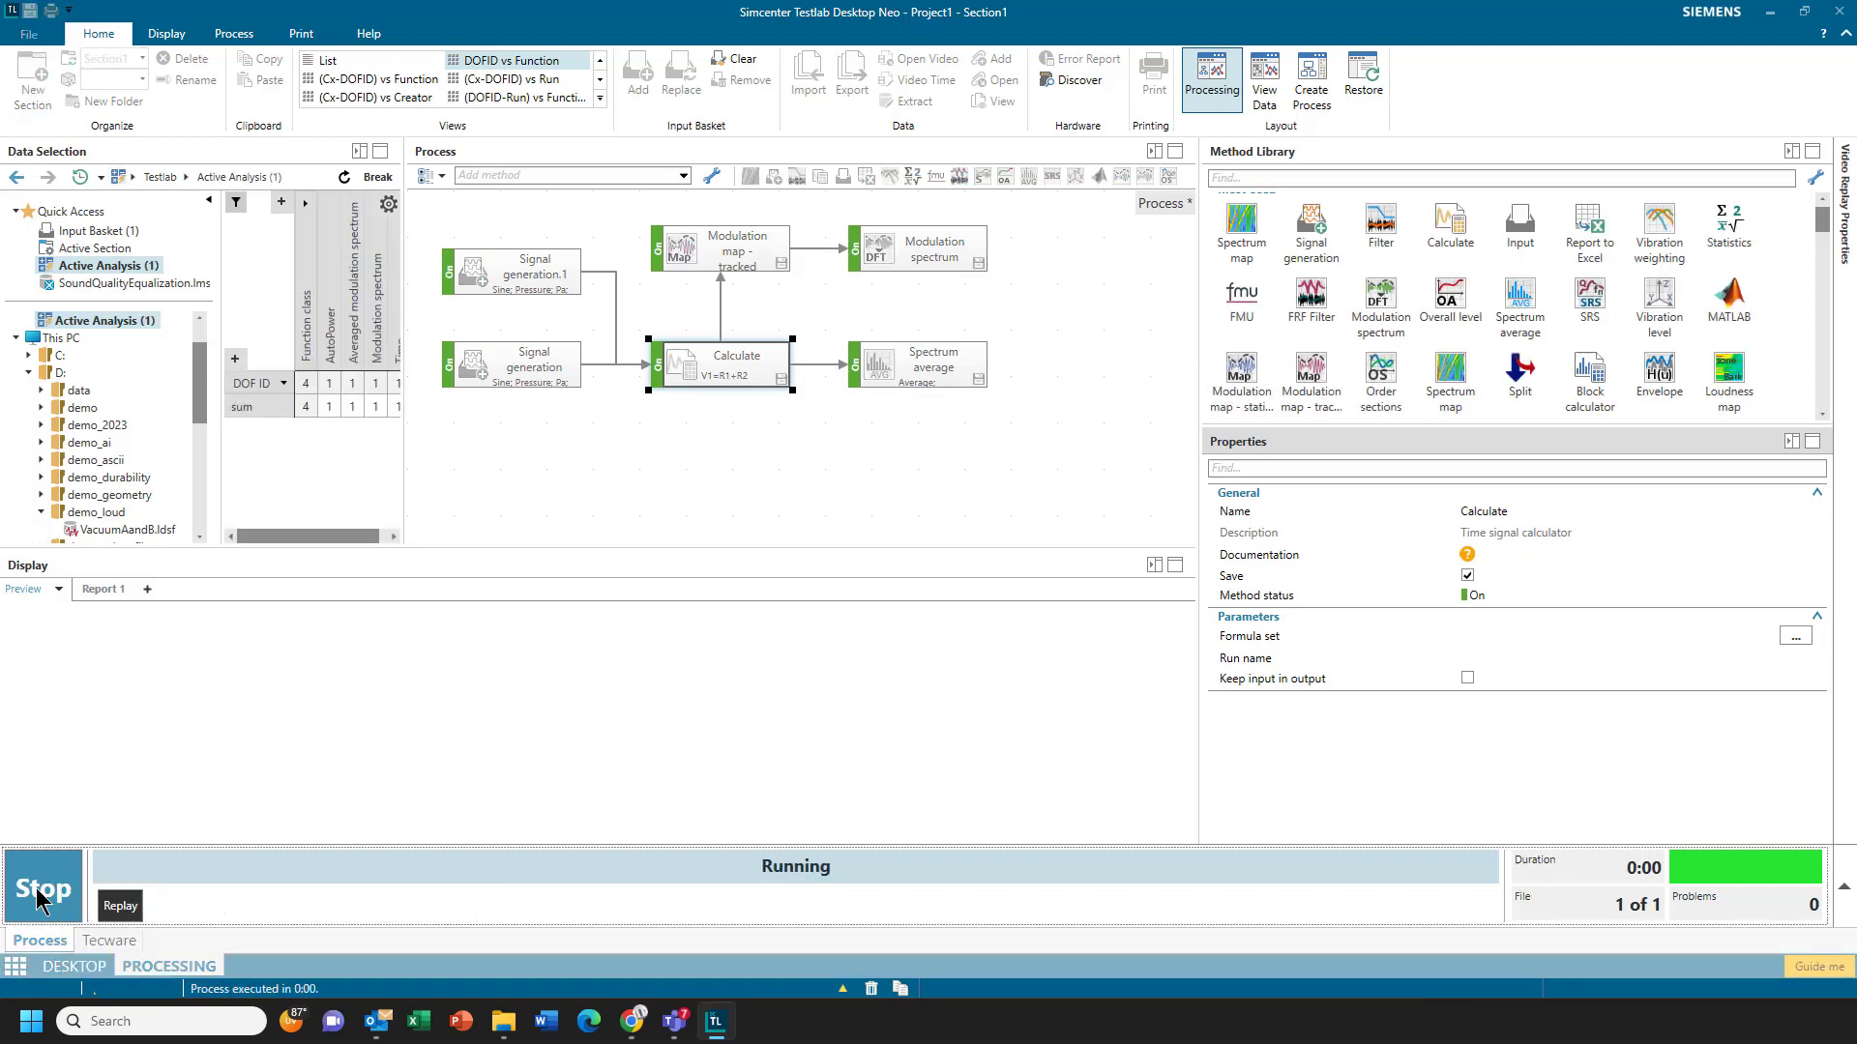
{"action": "left_click", "coordinate": [386, 404]}
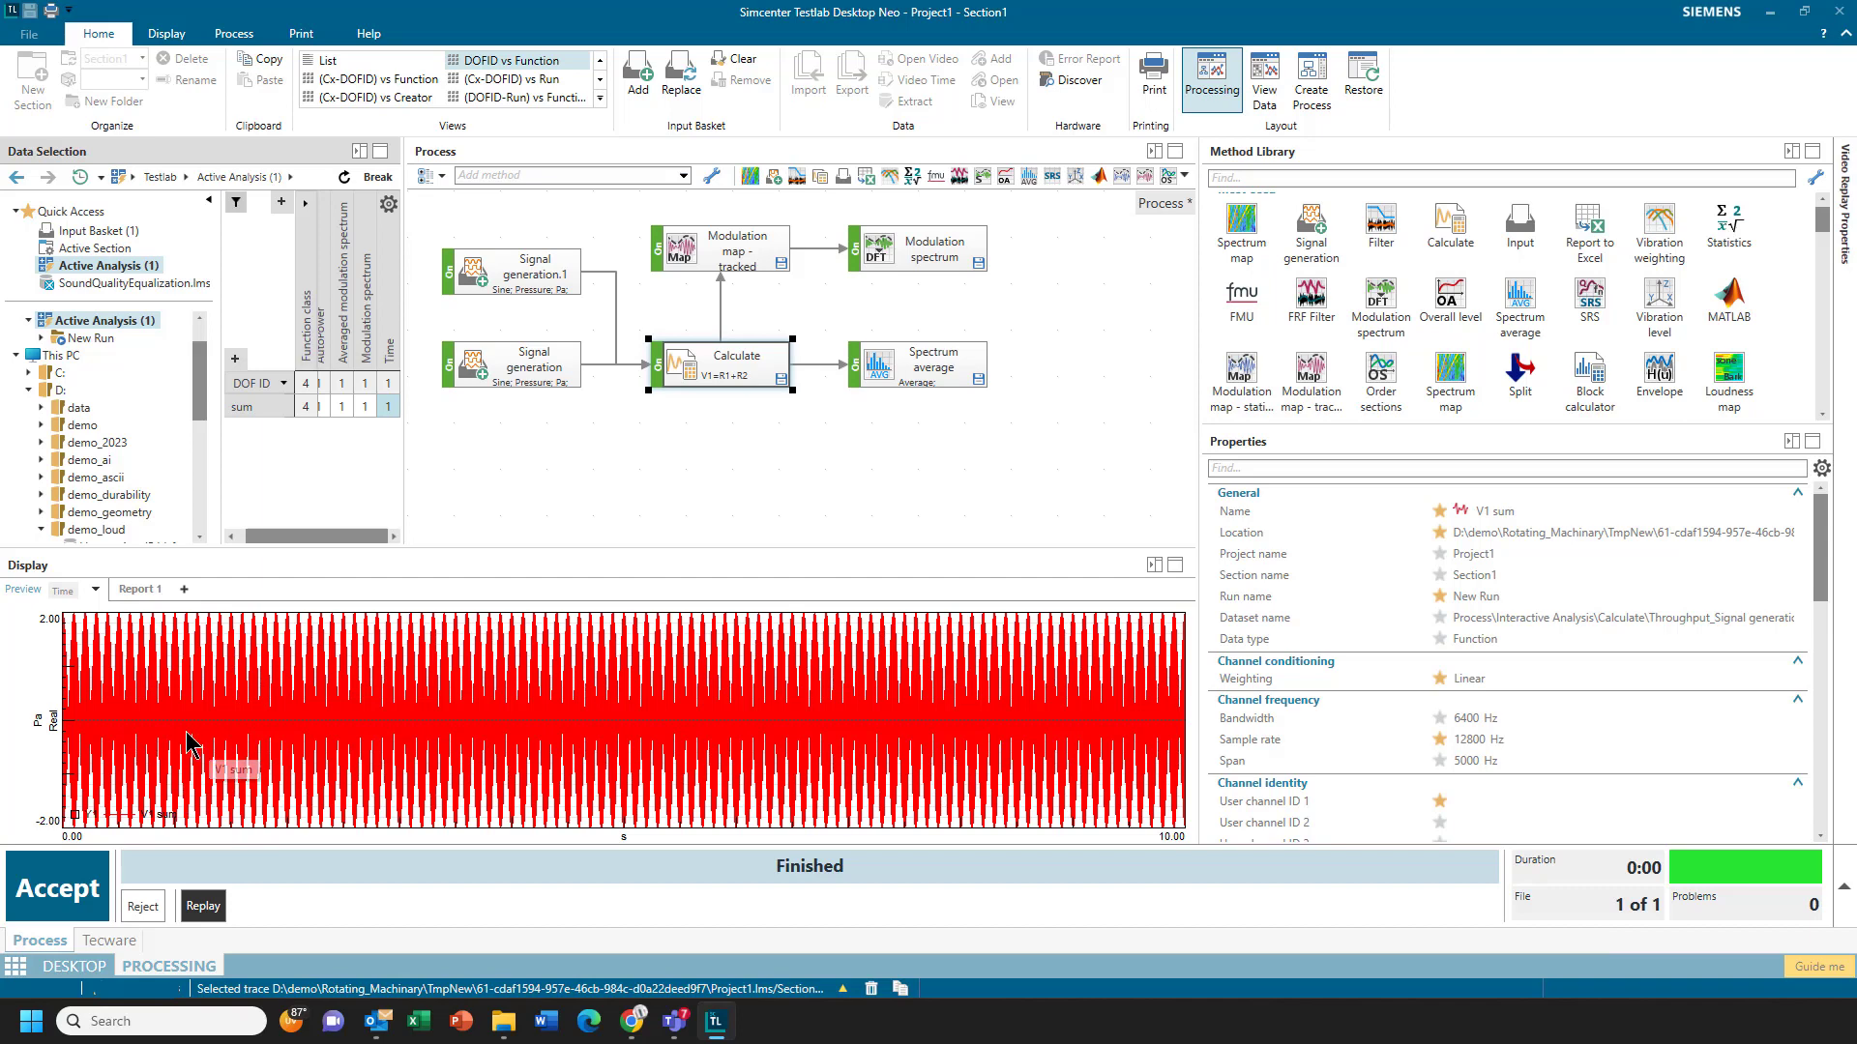
Step: Fix the sum time plot's X-axis limits with a 1 s maximum
{"action": "right_click", "coordinate": [314, 644]}
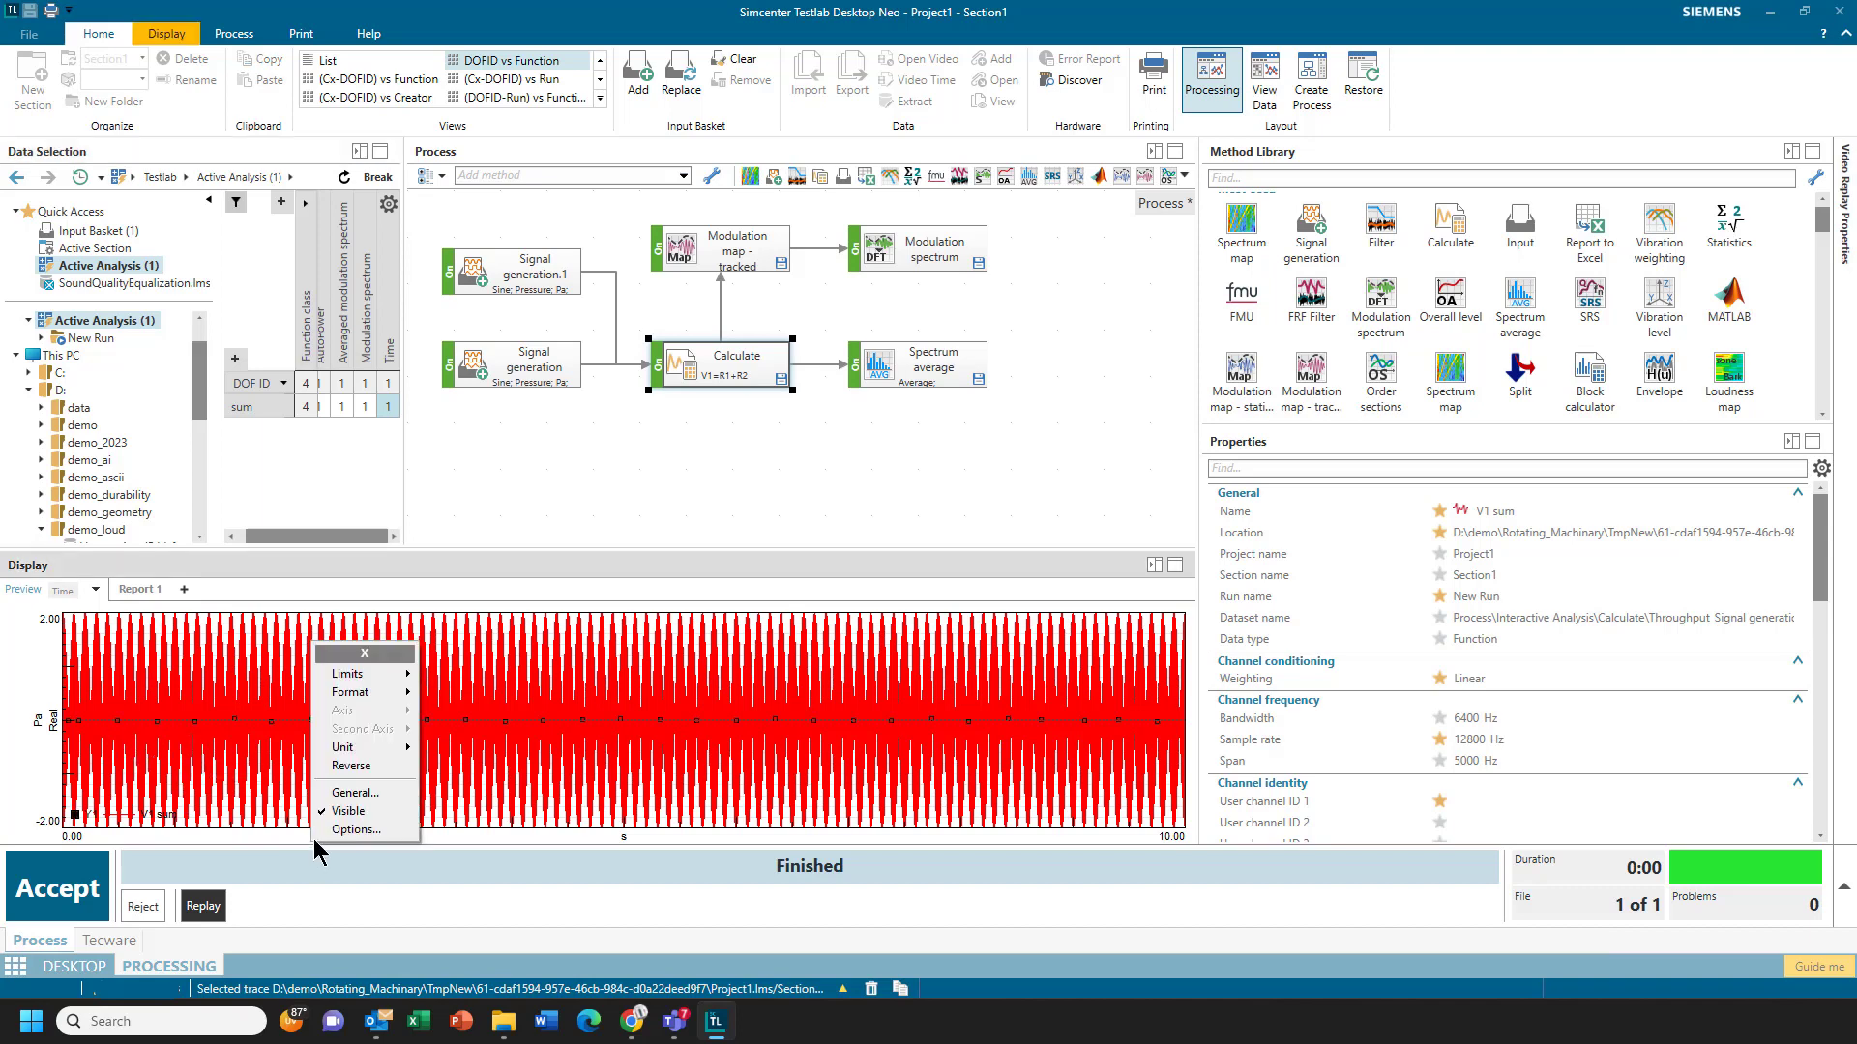
{"action": "mouse_move", "coordinate": [367, 674]}
{"action": "left_click", "coordinate": [474, 719]}
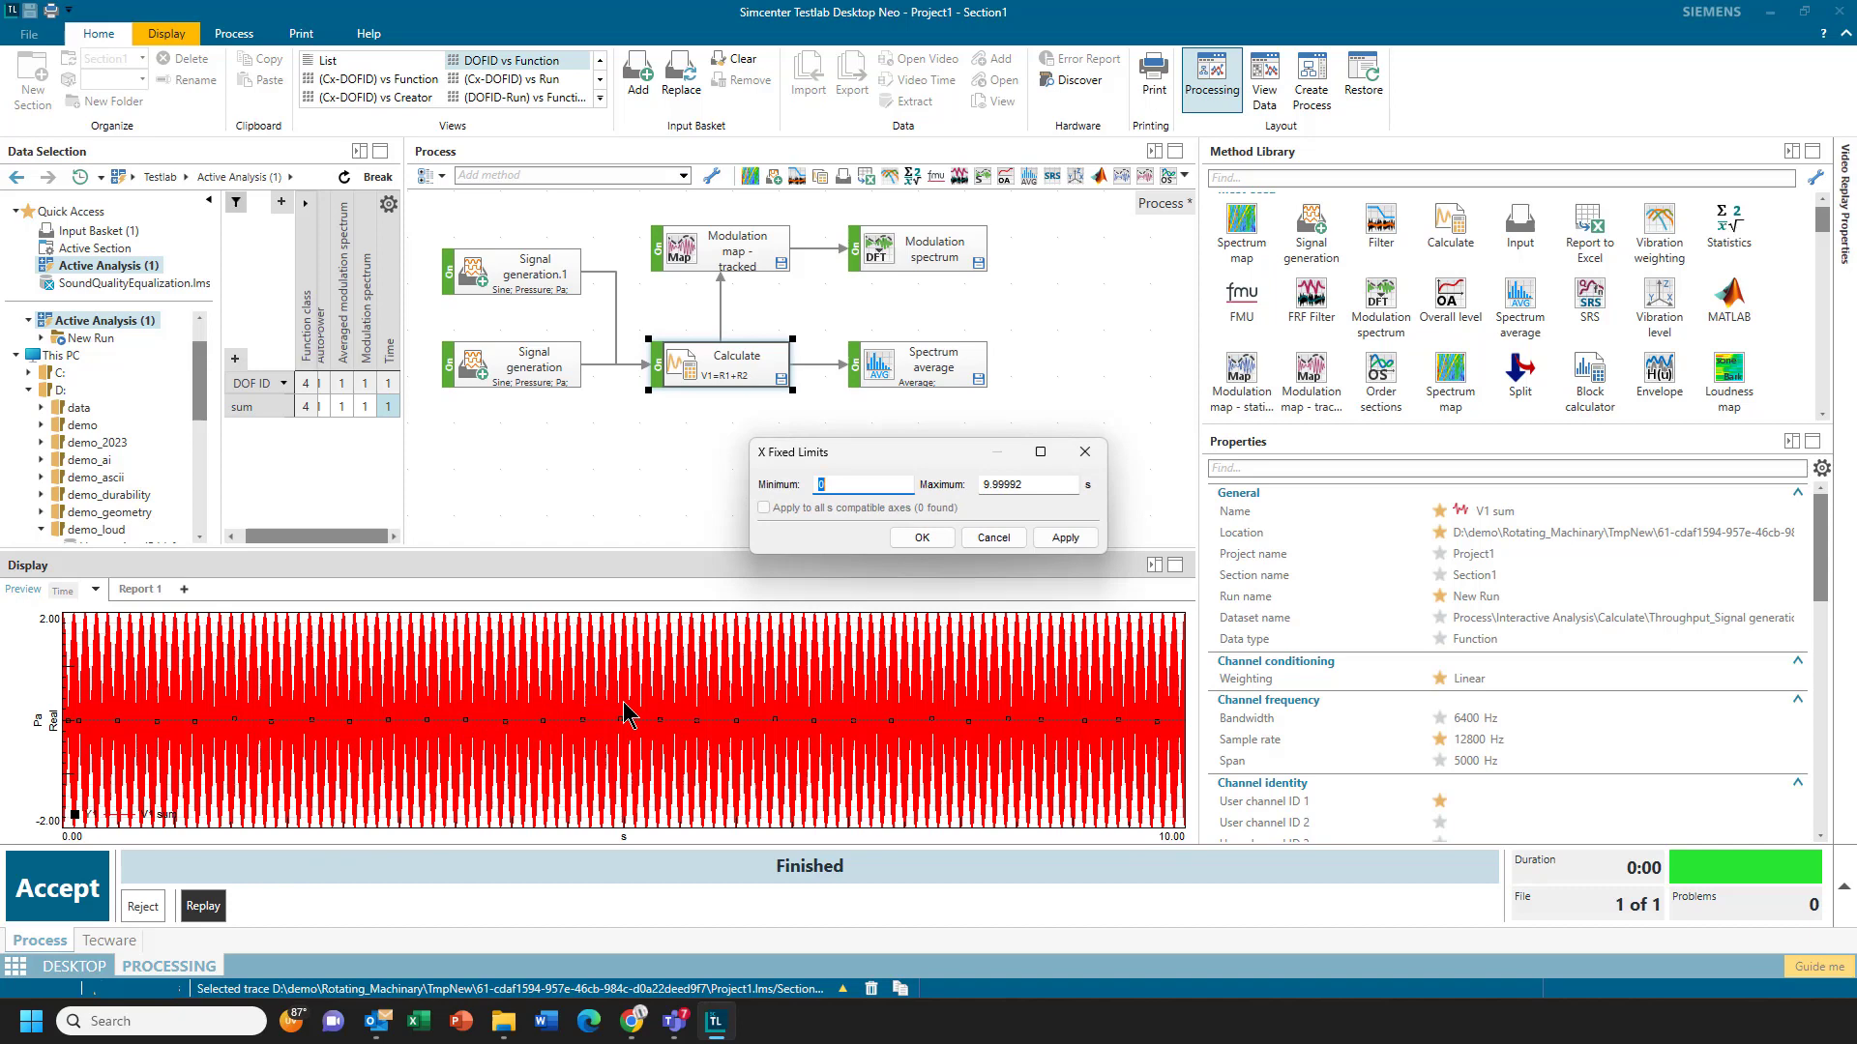
{"action": "key", "text": "Tab"}
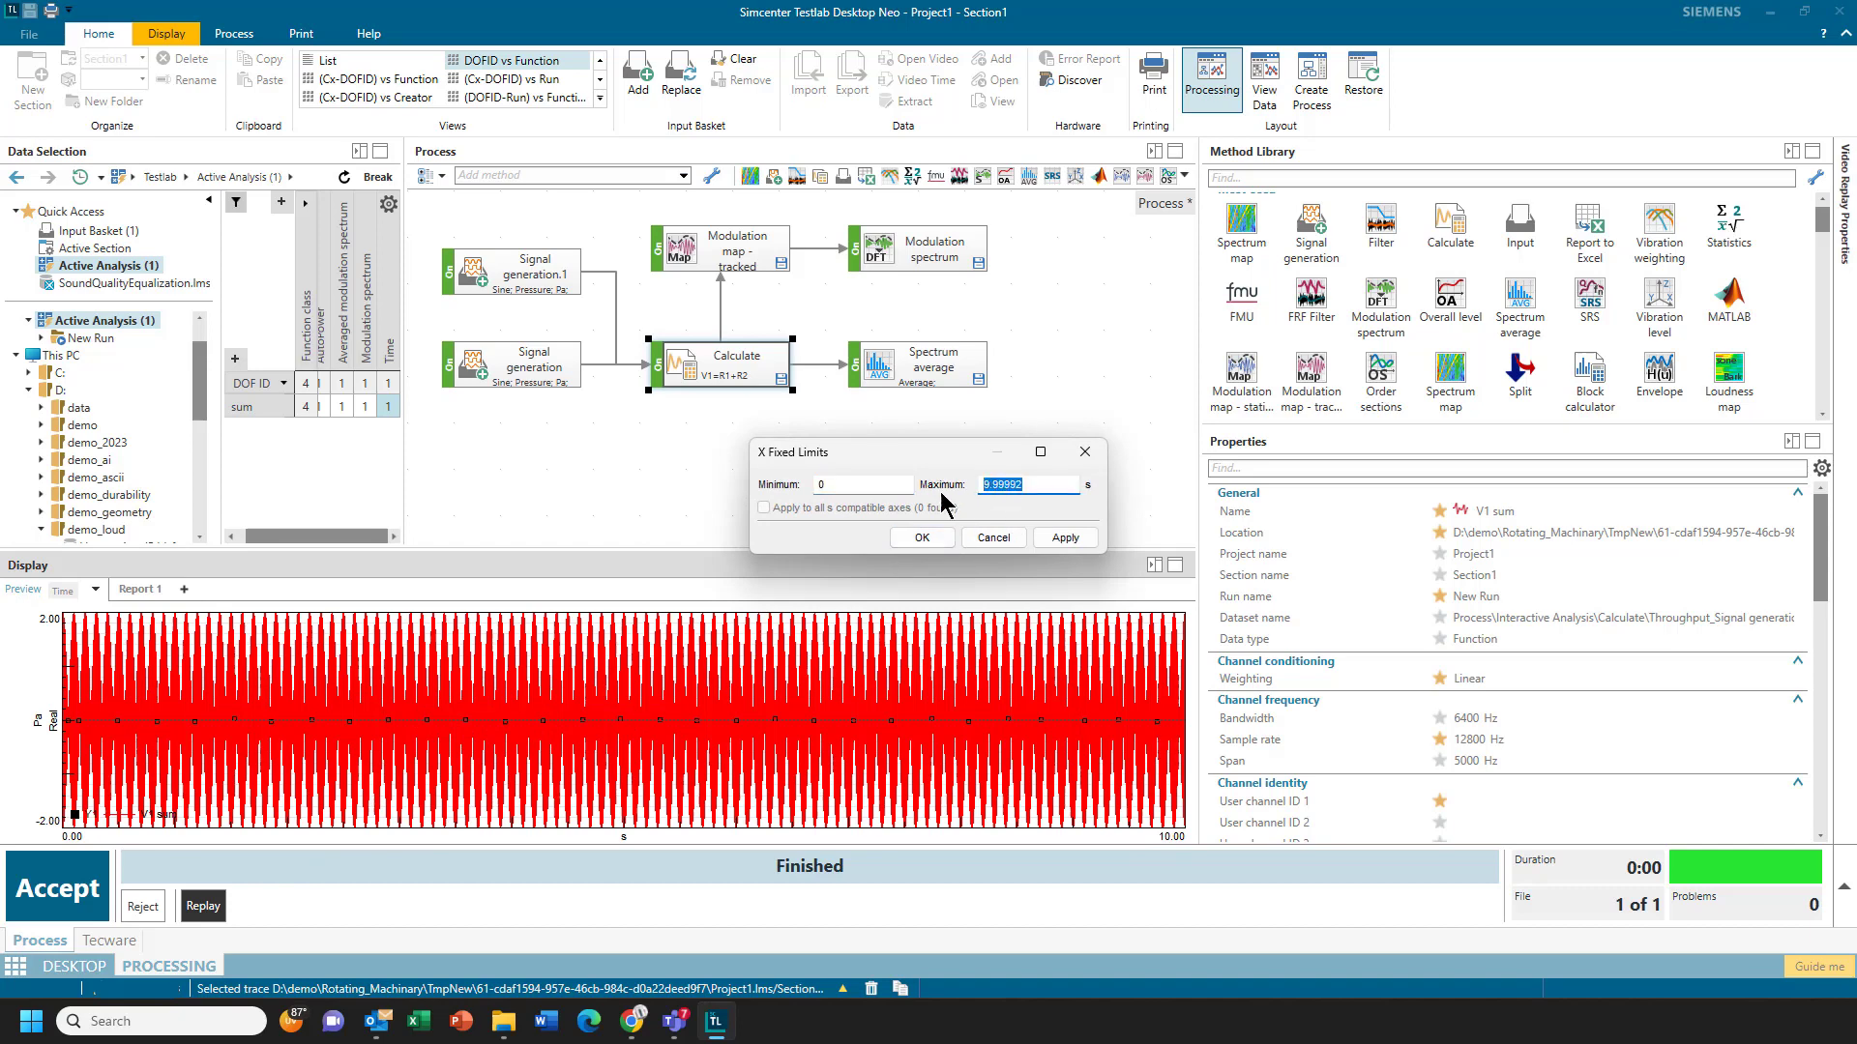
{"action": "type", "text": "1"}
{"action": "left_click", "coordinate": [922, 538]}
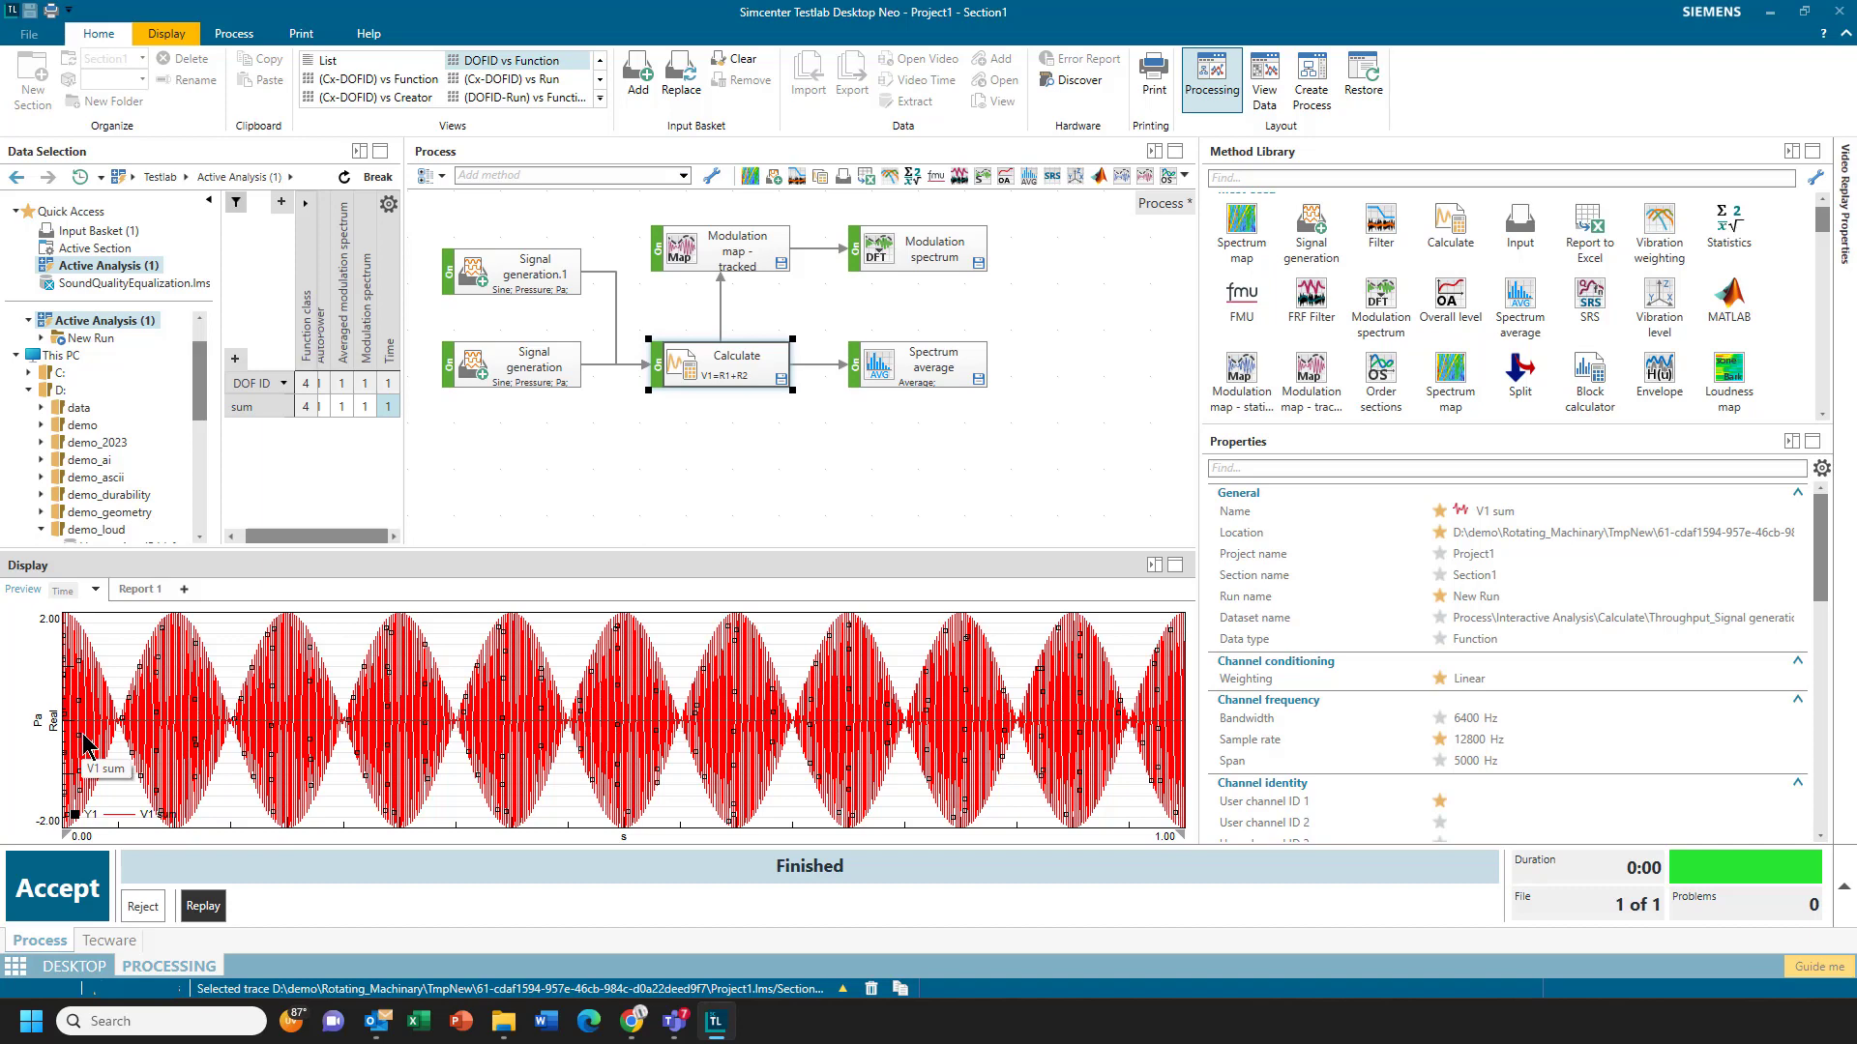
Step: Show the sum's AutoPower spectrum and move its cursor onto the twin peaks near 500 Hz
{"action": "left_click", "coordinate": [322, 406]}
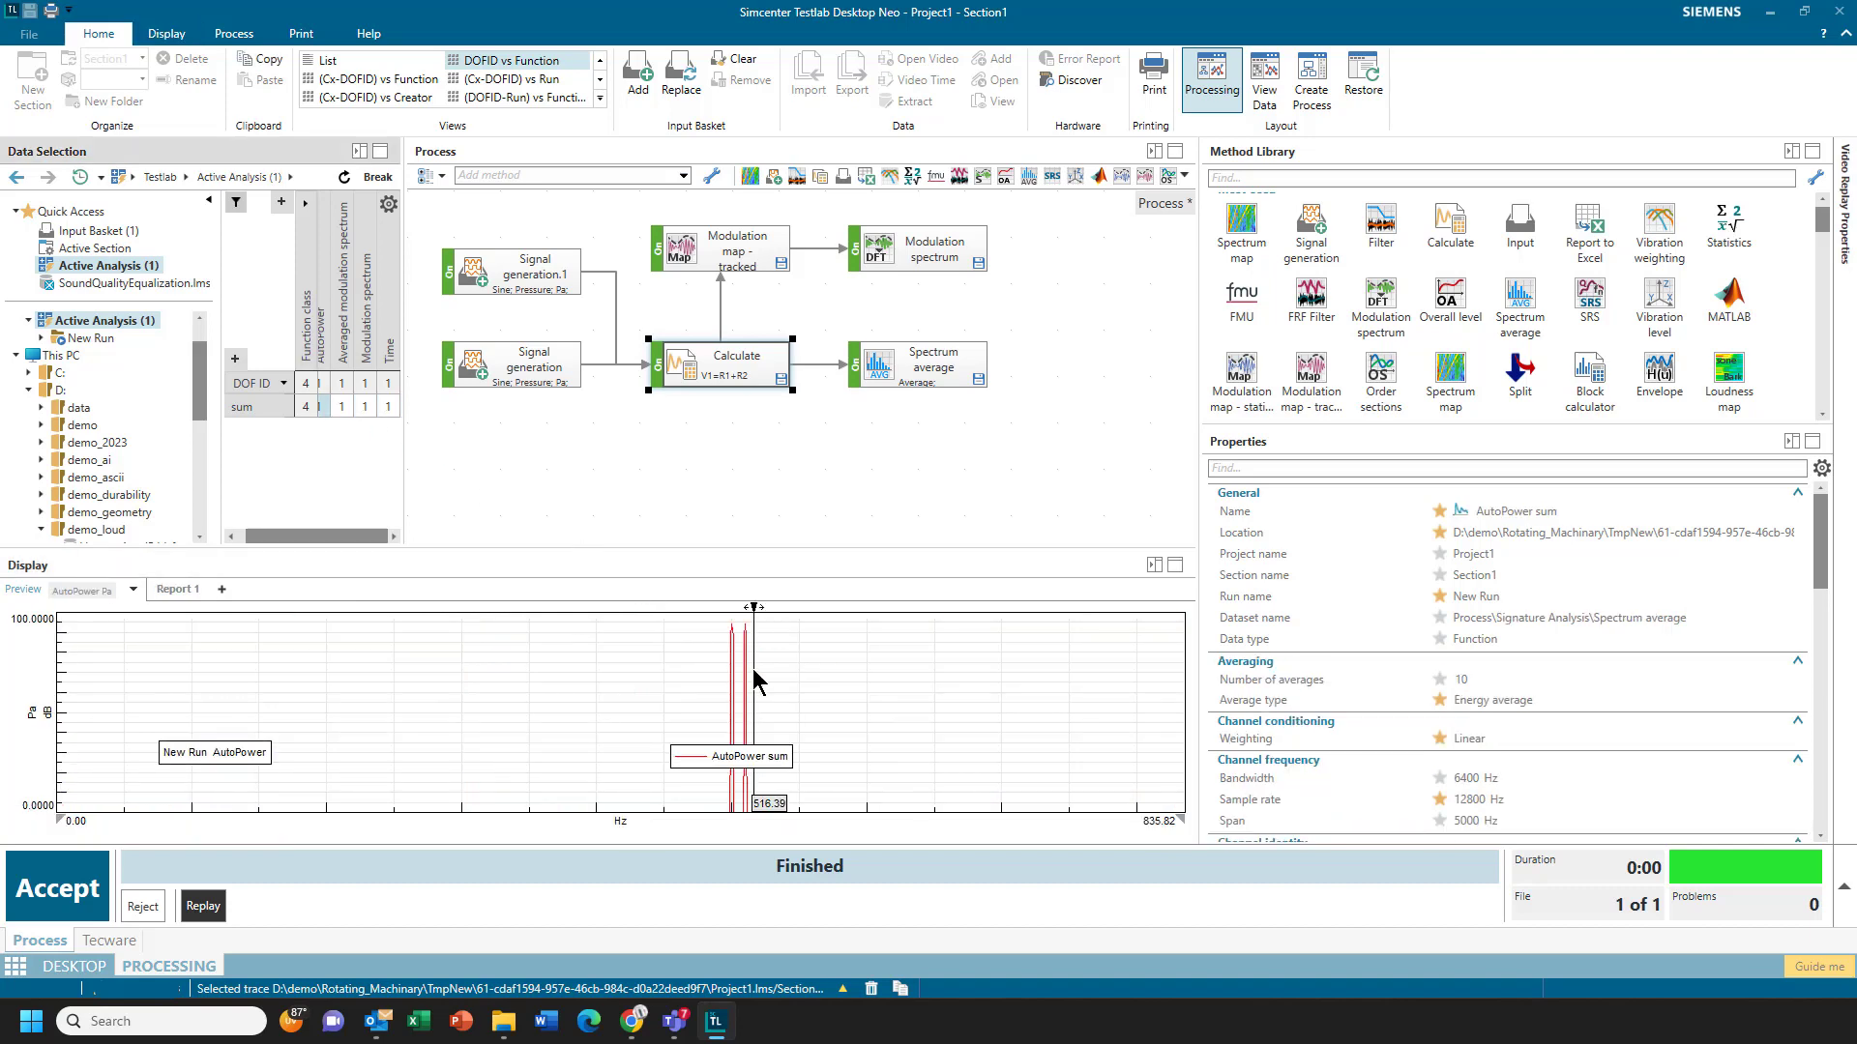
{"action": "mouse_move", "coordinate": [755, 677]}
{"action": "left_mouse_down"}
{"action": "mouse_move", "coordinate": [734, 674]}
{"action": "mouse_move", "coordinate": [748, 678]}
{"action": "left_mouse_up"}
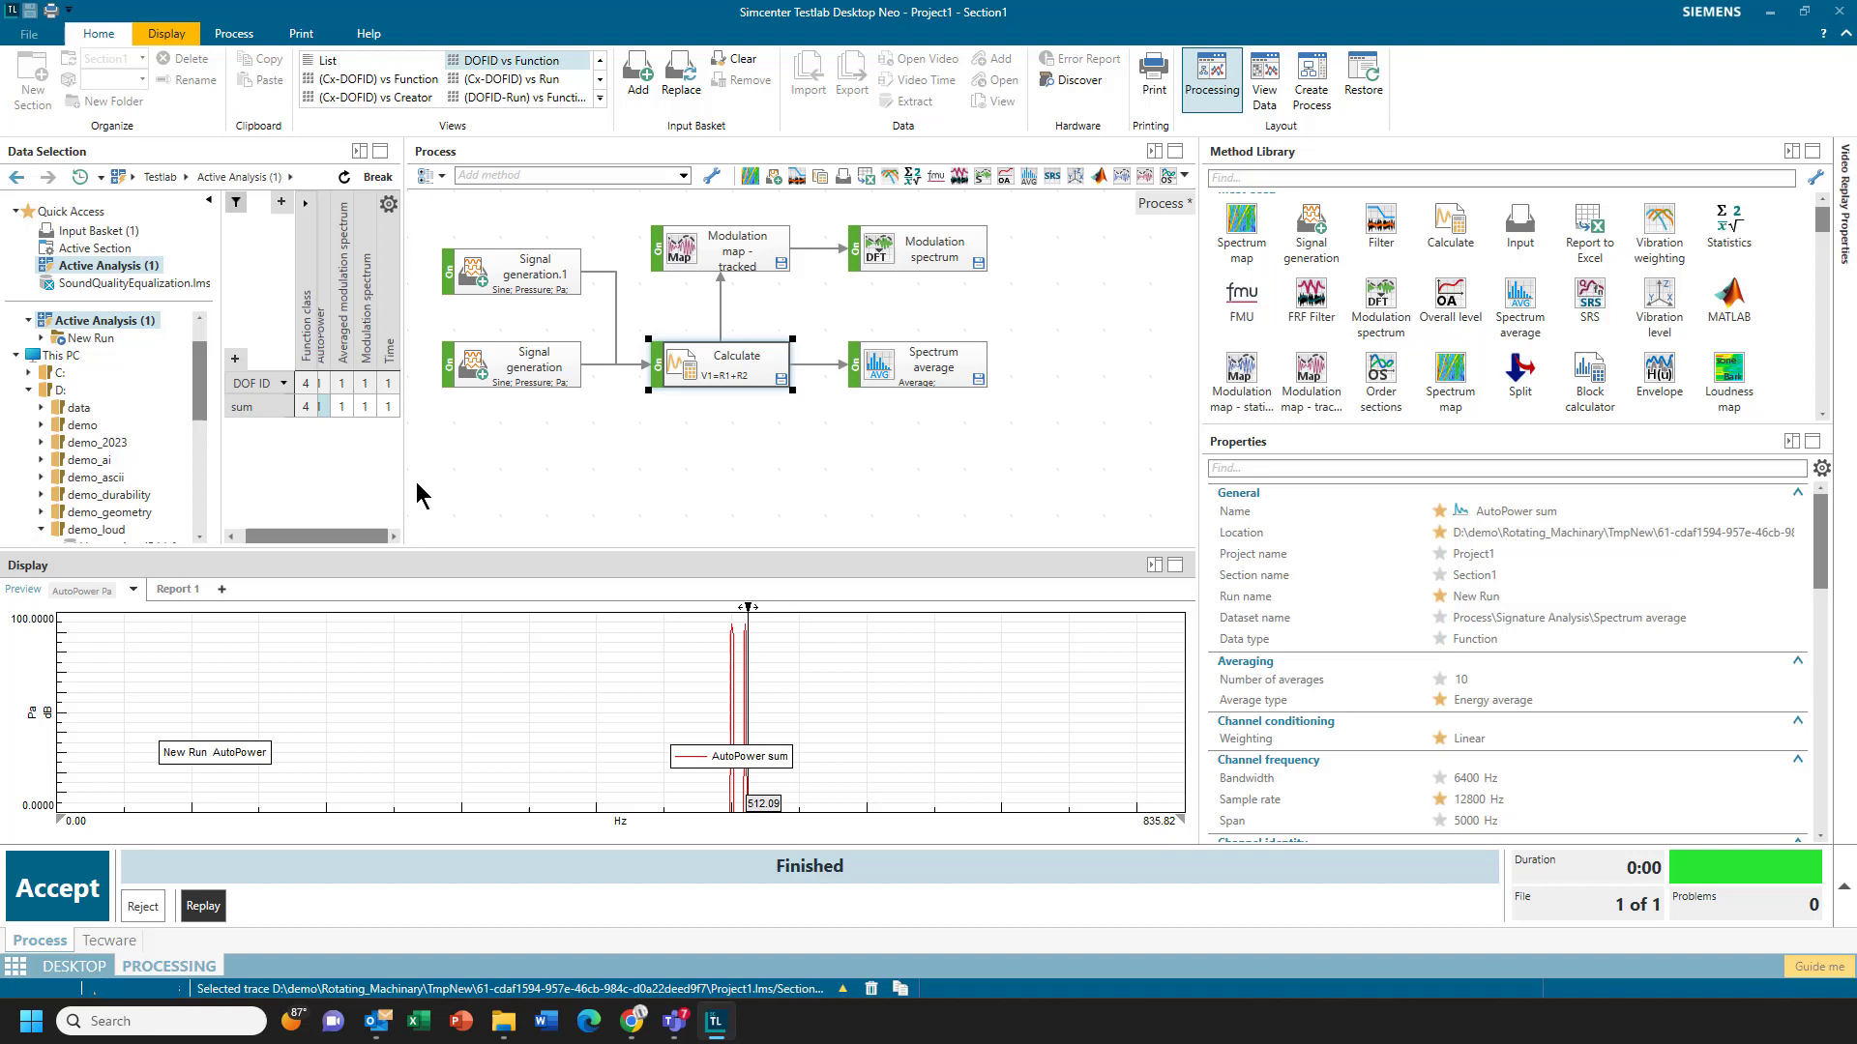
Step: Add the averaged modulation spectrum beside AutoPower and place an X cursor on its 10.32 Hz peak
{"action": "left_click", "coordinate": [343, 406], "text": "ctrl"}
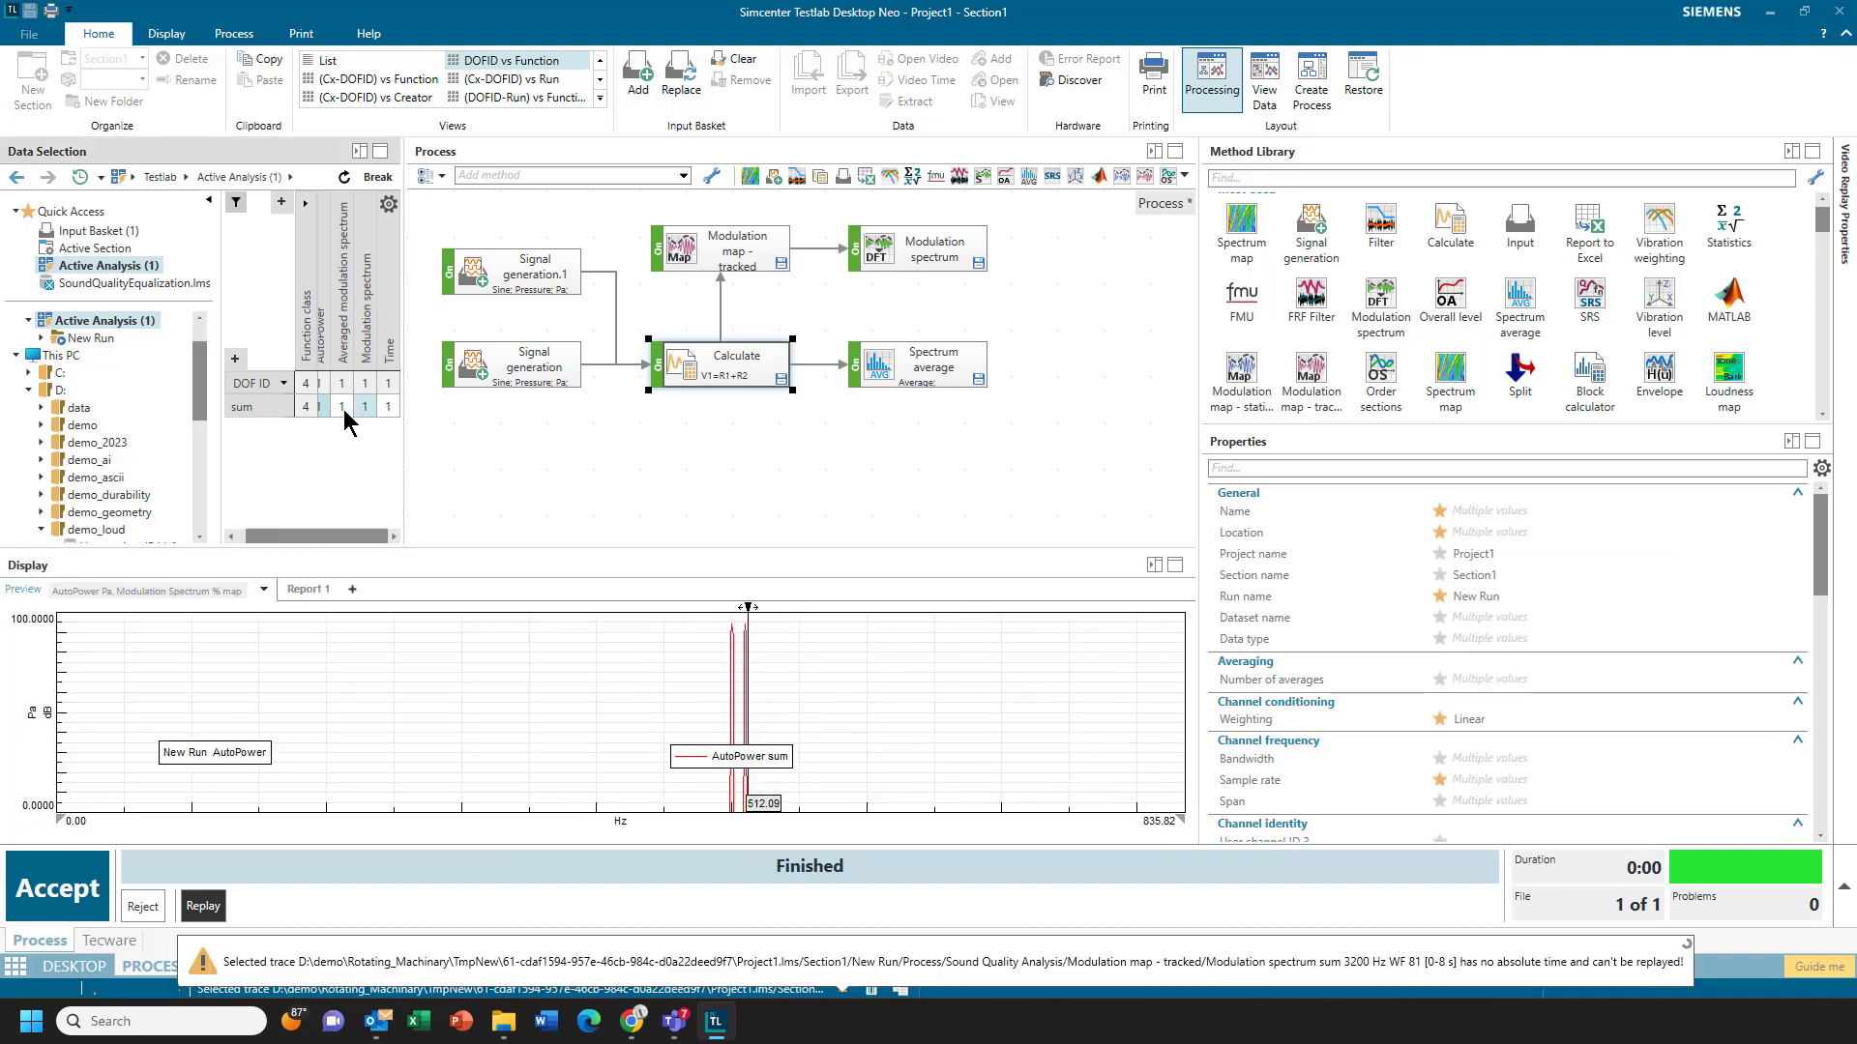
{"action": "left_click", "coordinate": [344, 409]}
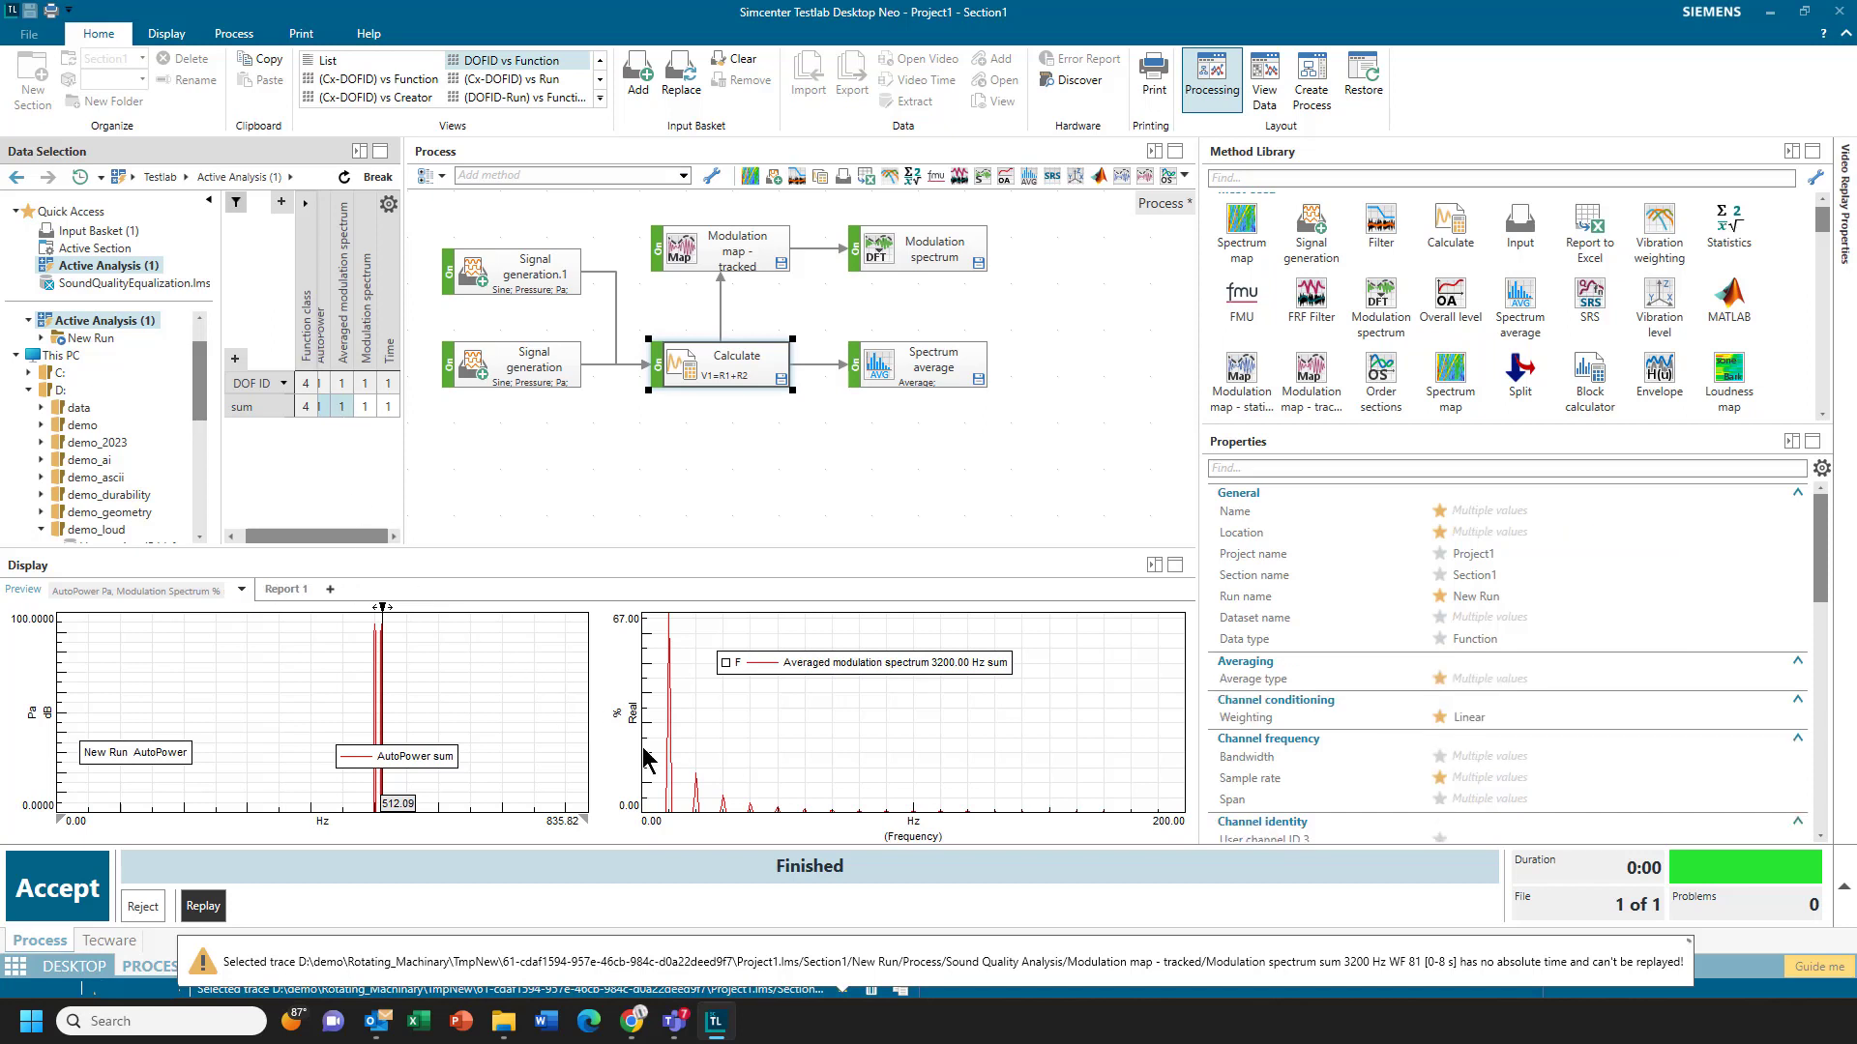
{"action": "right_click", "coordinate": [789, 757]}
{"action": "mouse_move", "coordinate": [943, 295]}
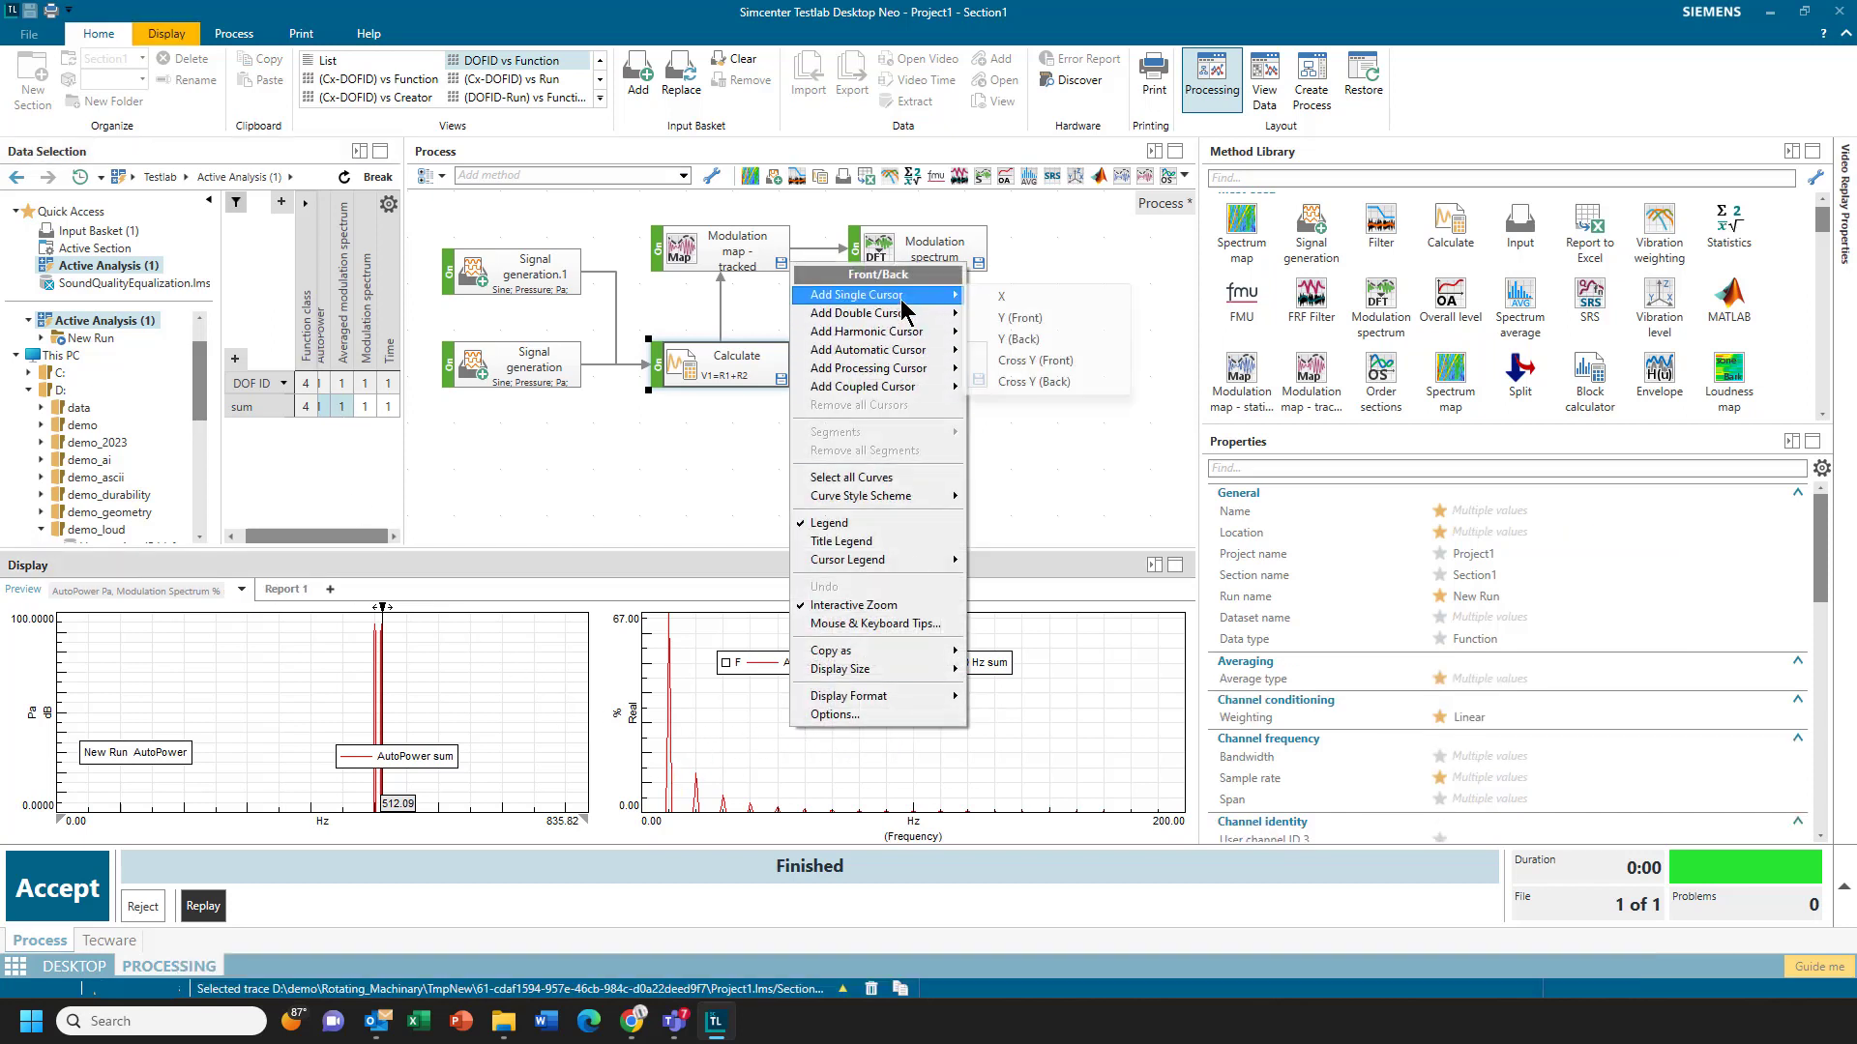
{"action": "left_click", "coordinate": [1006, 296]}
{"action": "left_click_drag", "start_coordinate": [913, 740], "coordinate": [669, 735]}
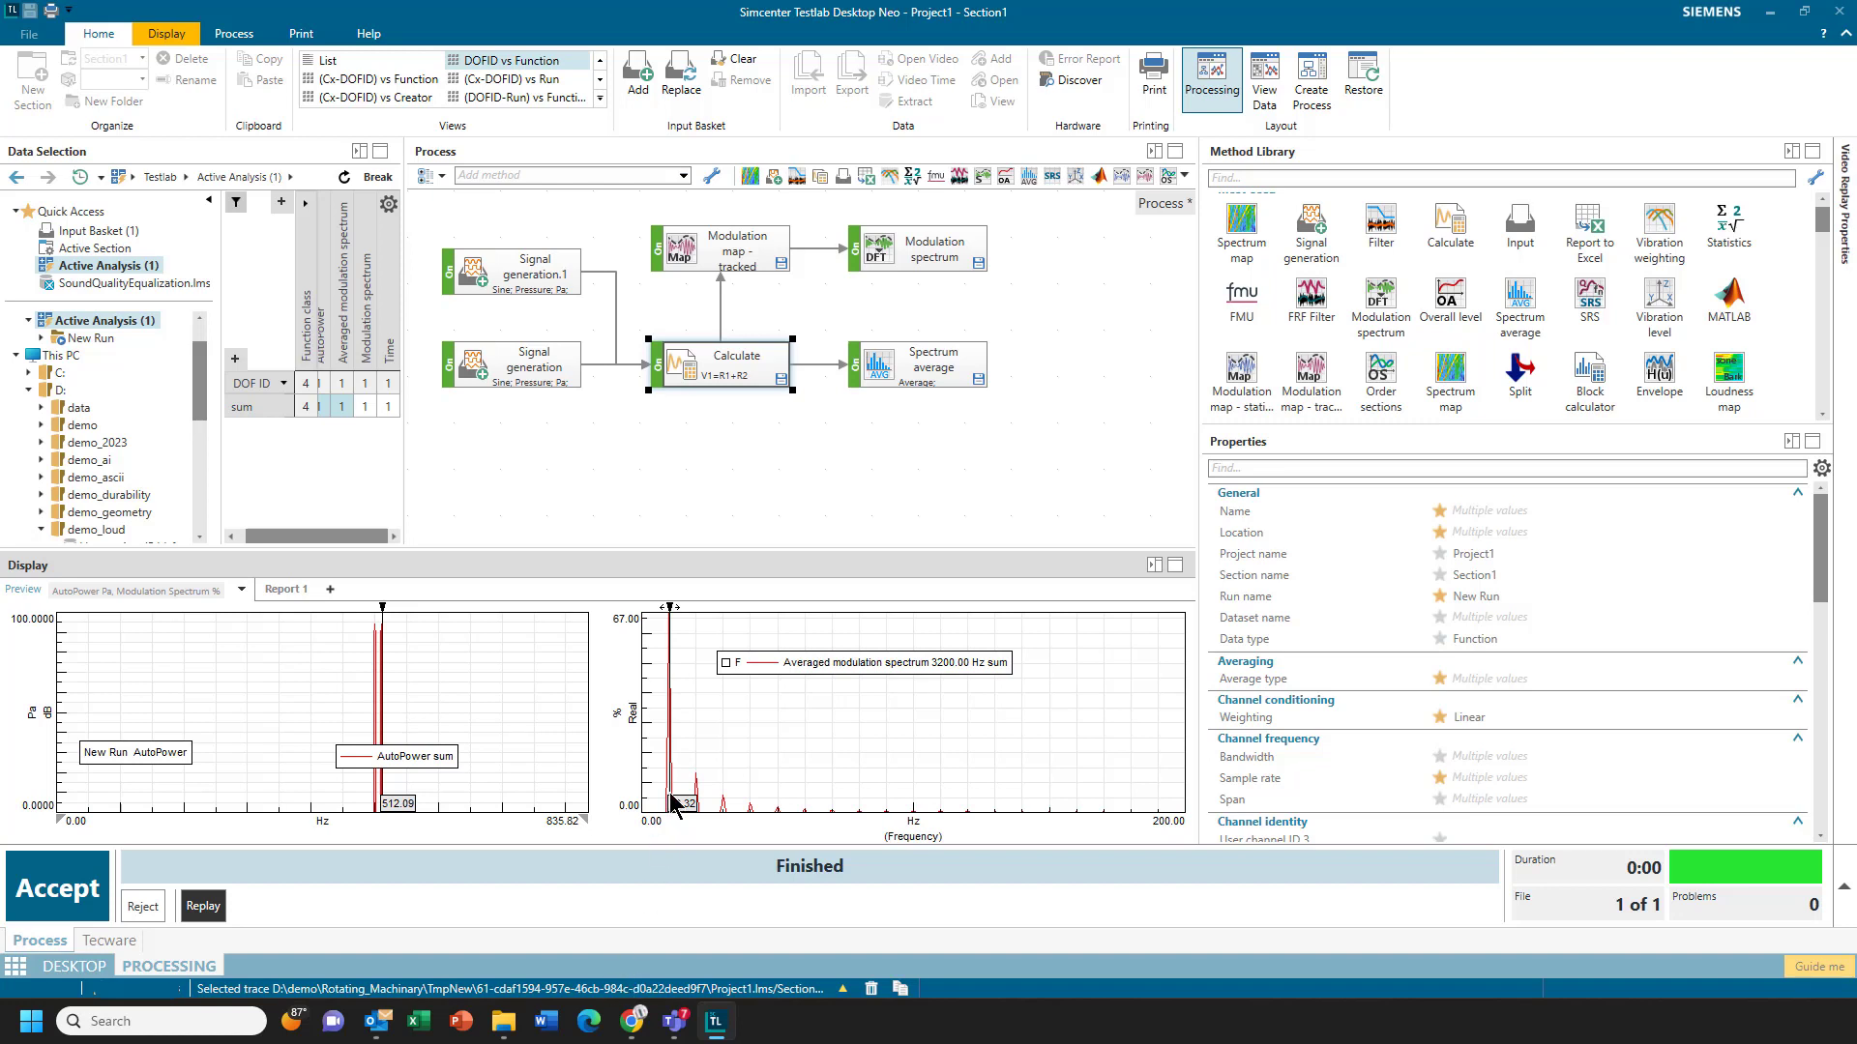
{"action": "left_click", "coordinate": [801, 500]}
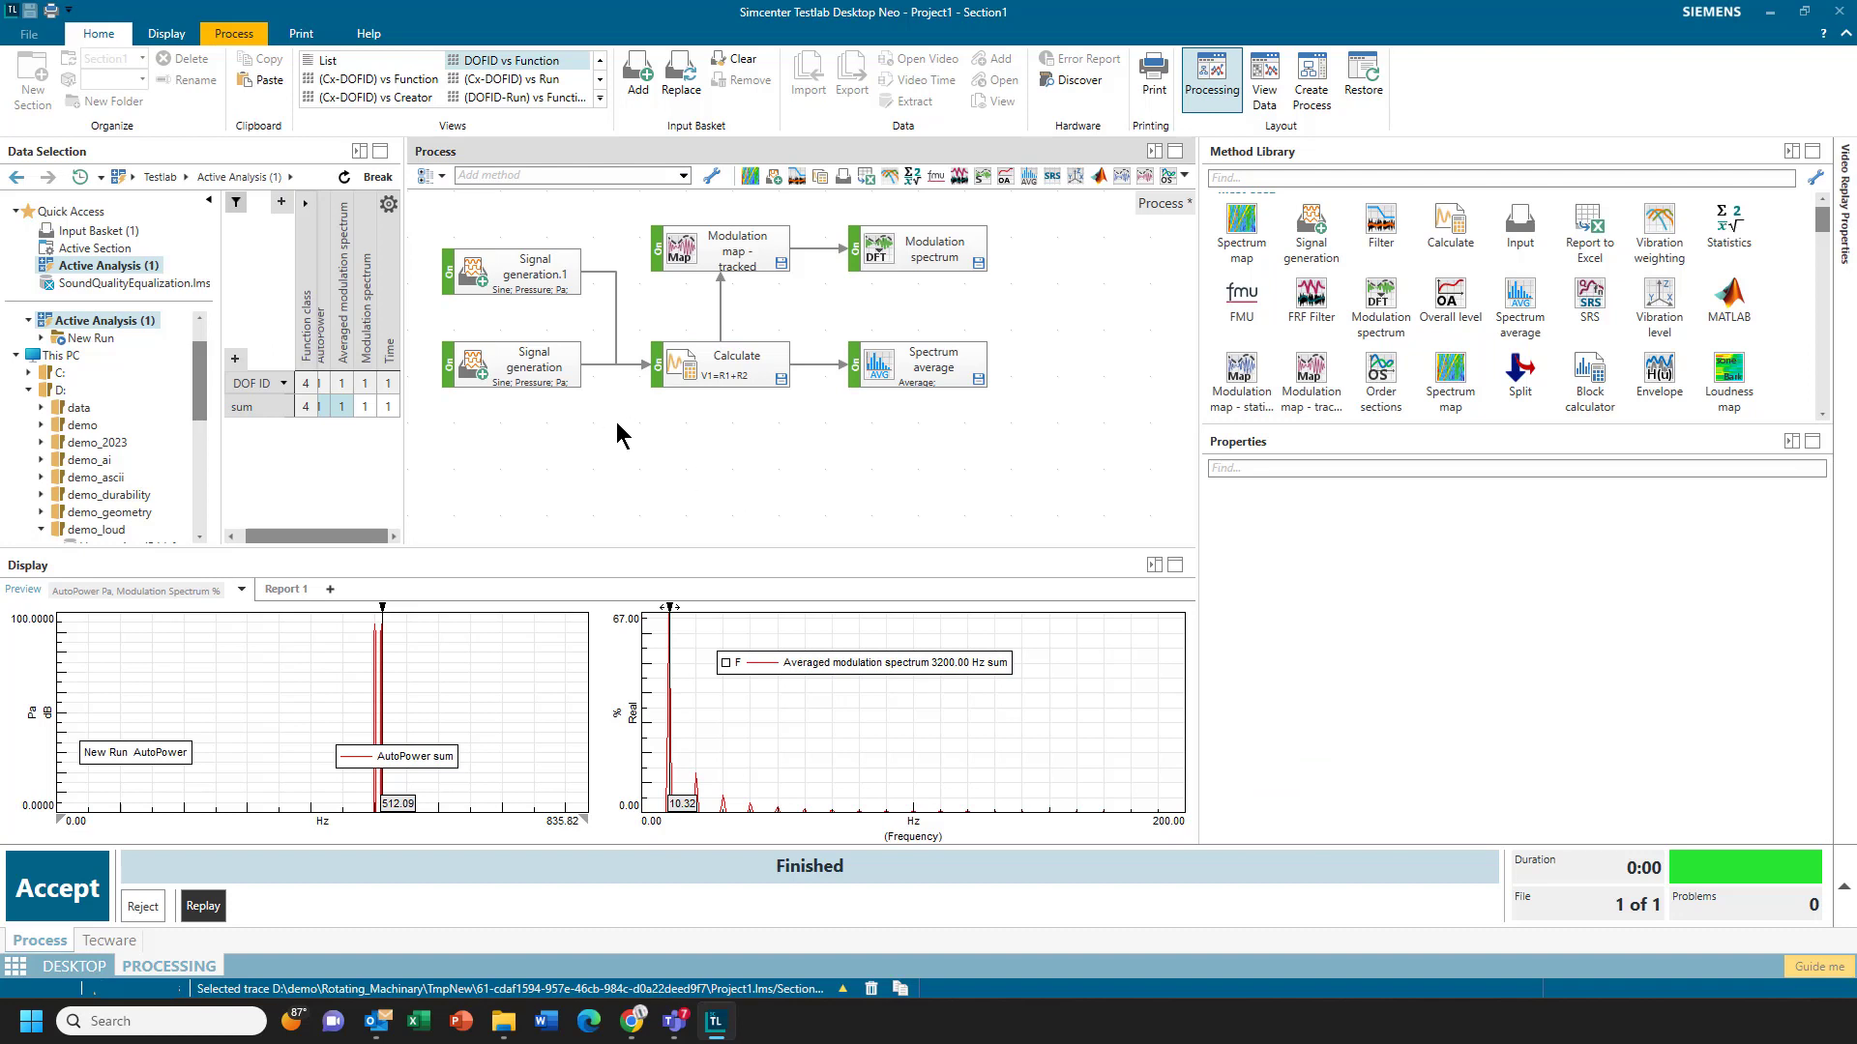